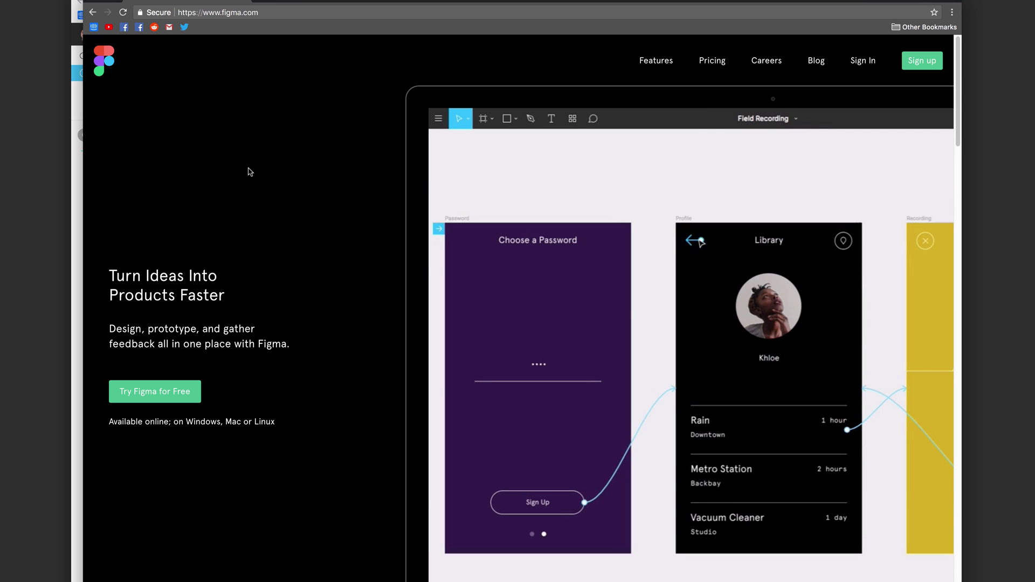
View Figma's Pricing page and scroll down through the homepage features
{"action": "left_click", "coordinate": [715, 64]}
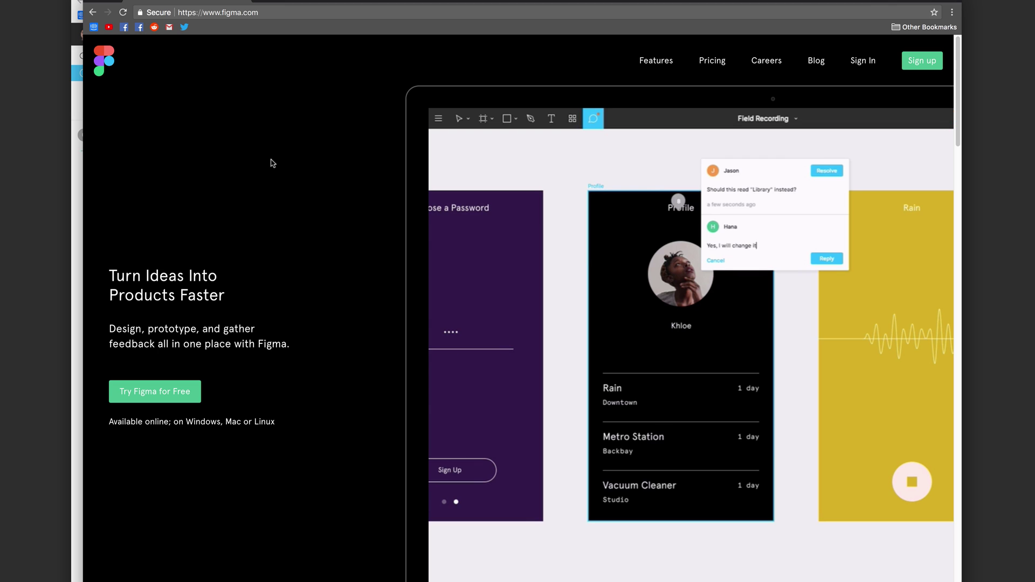
{"action": "scroll", "coordinate": [270, 156], "scroll_direction": "down", "scroll_amount": 10}
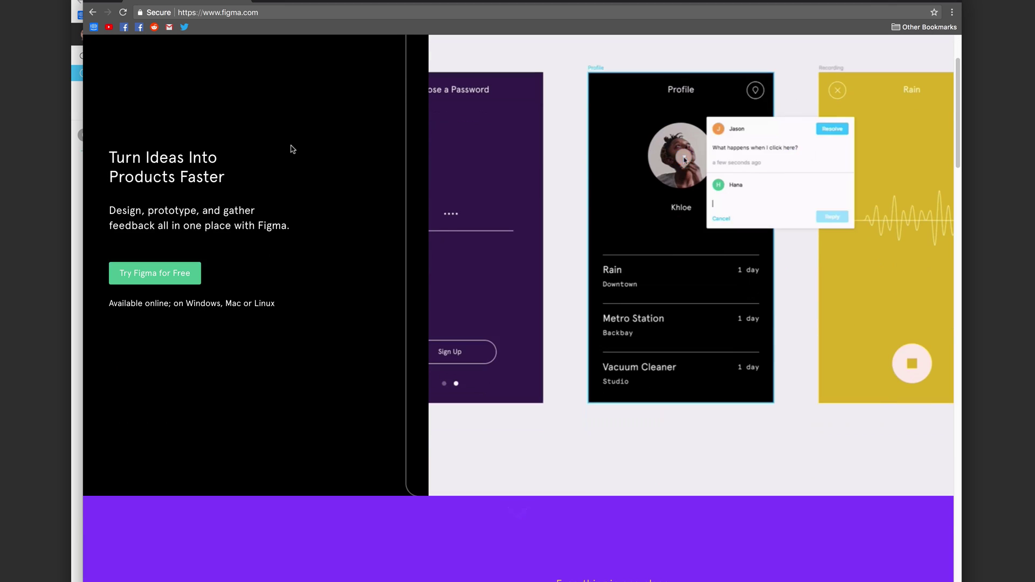
{"action": "scroll", "coordinate": [293, 149], "scroll_direction": "down", "scroll_amount": 3}
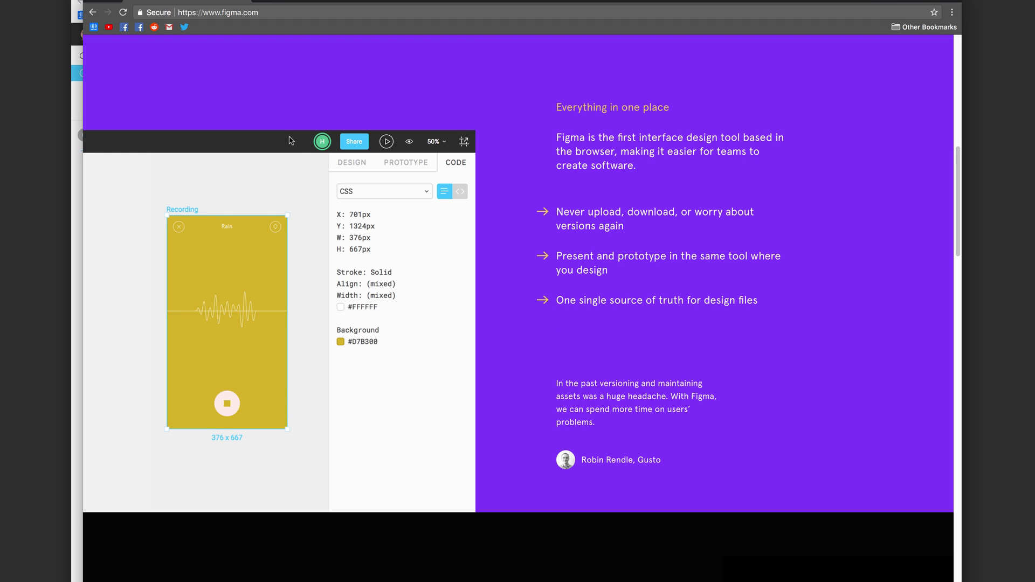
{"action": "scroll", "coordinate": [291, 140], "scroll_direction": "down", "scroll_amount": 2}
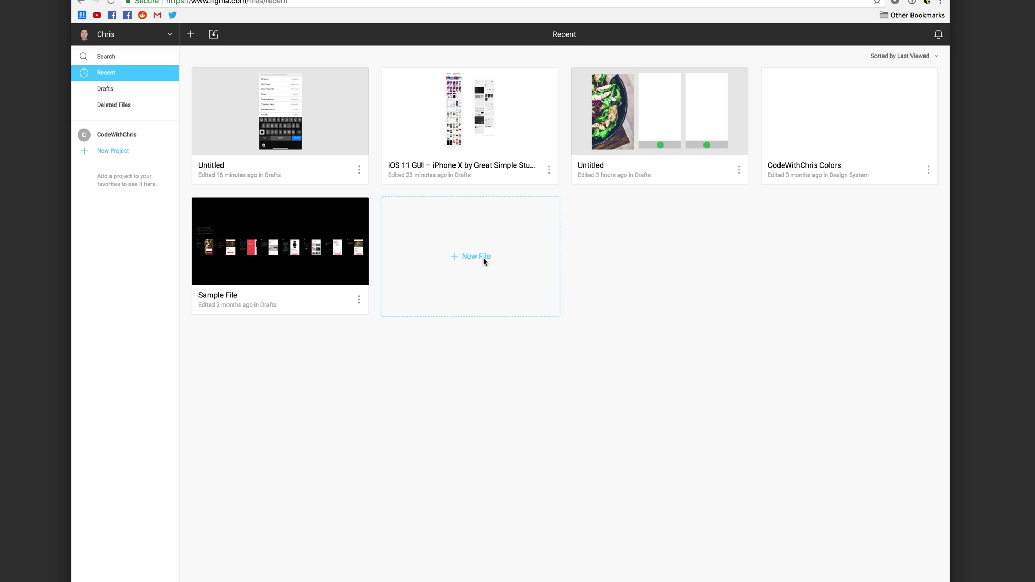
Check the account menu, then create a new blank Untitled design file in Drafts
{"action": "left_click", "coordinate": [167, 37]}
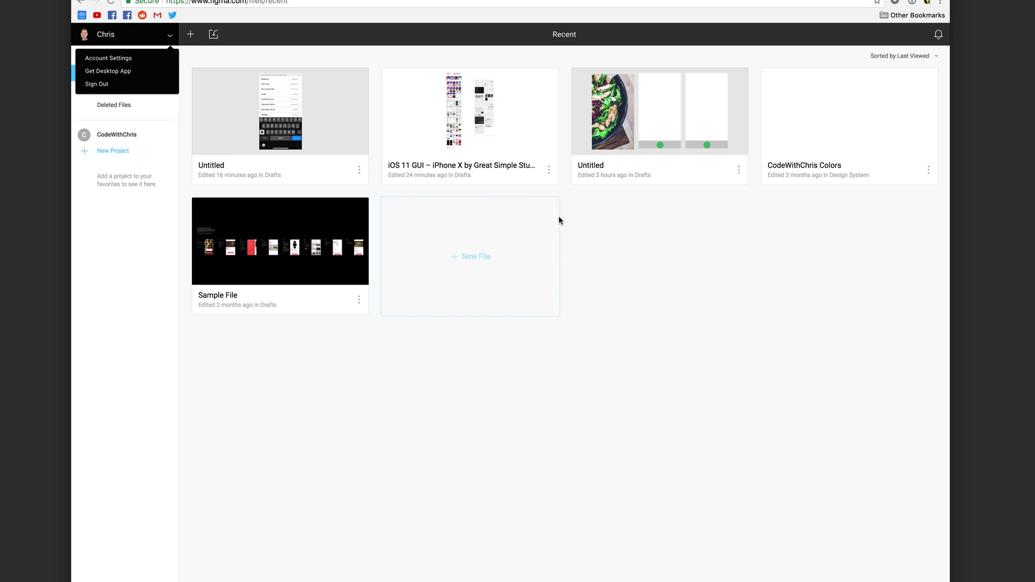
{"action": "left_click", "coordinate": [701, 301]}
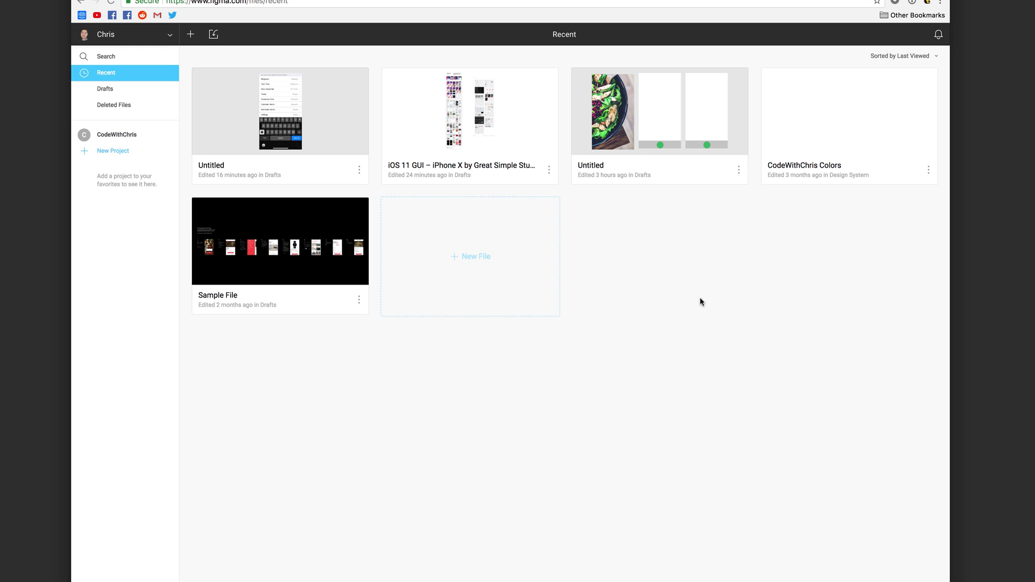
{"action": "left_click", "coordinate": [487, 252]}
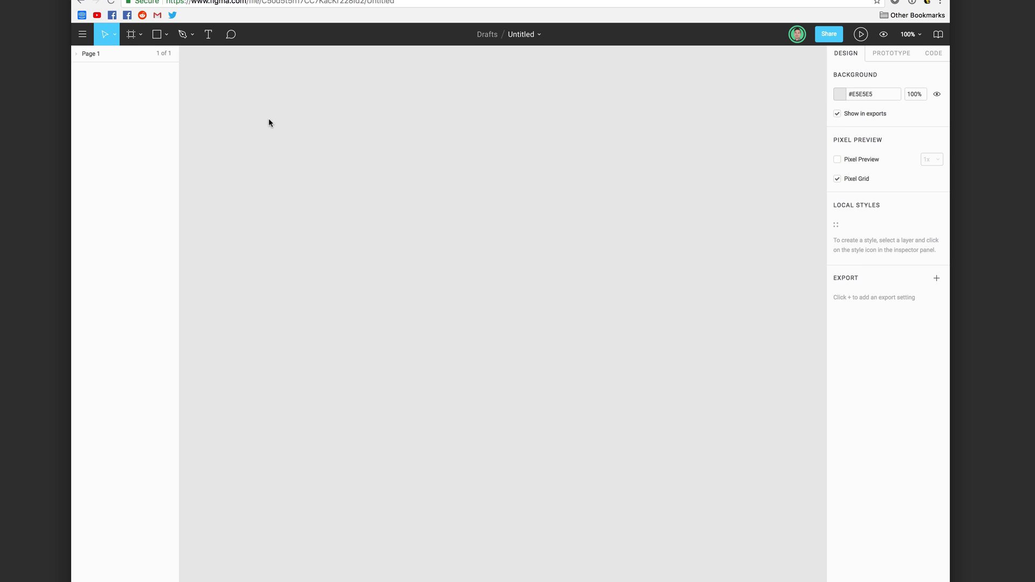
Place a default 100×100 frame on the canvas with the Frame tool
{"action": "key", "text": "f"}
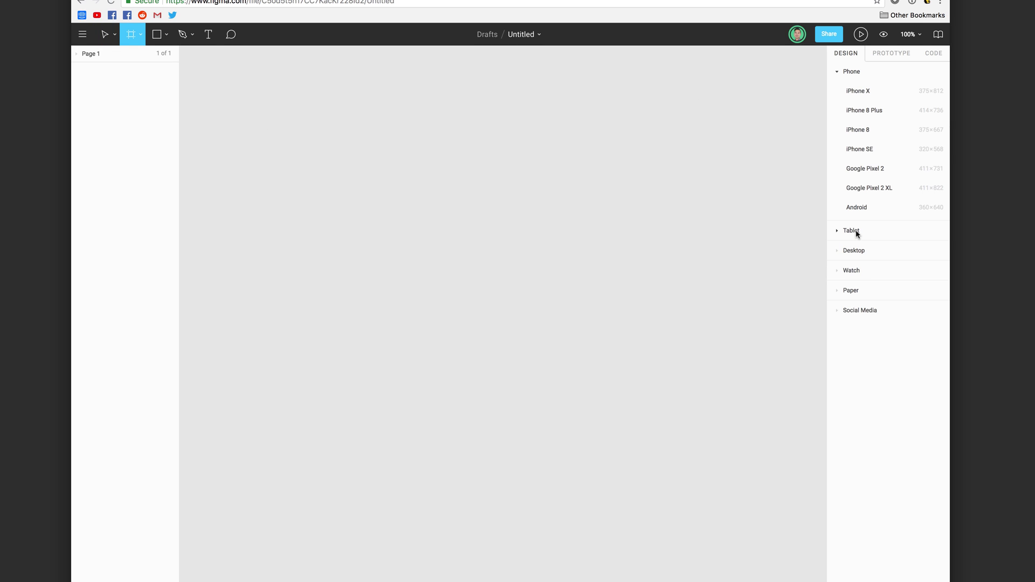
{"action": "left_click", "coordinate": [140, 35]}
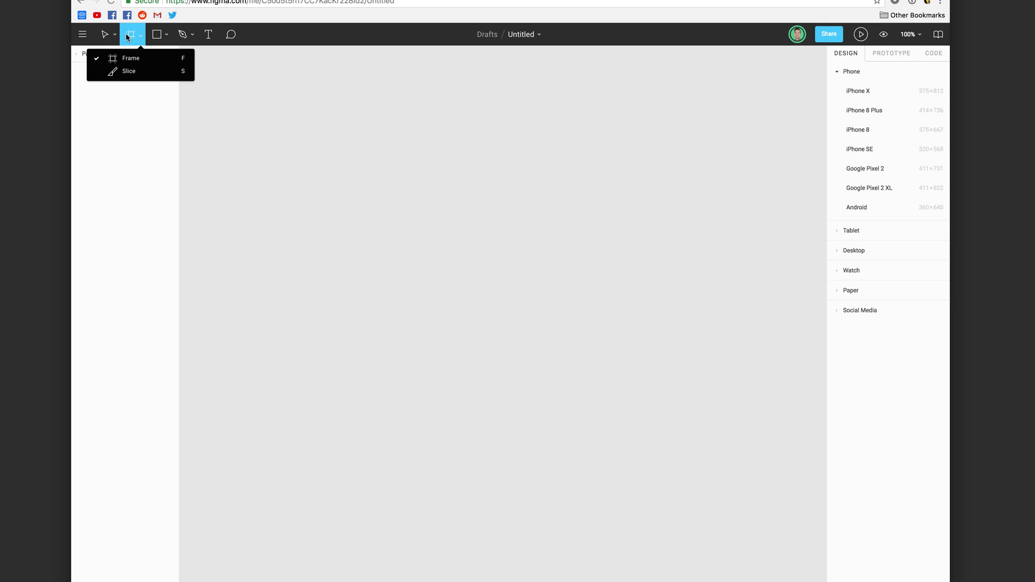
{"action": "left_click", "coordinate": [126, 35]}
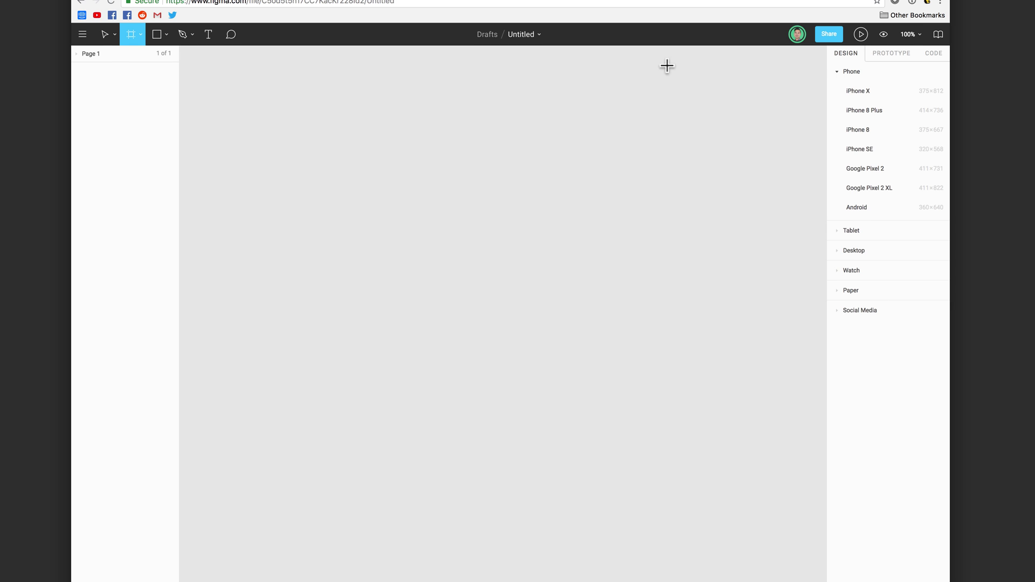
{"action": "left_click", "coordinate": [110, 53]}
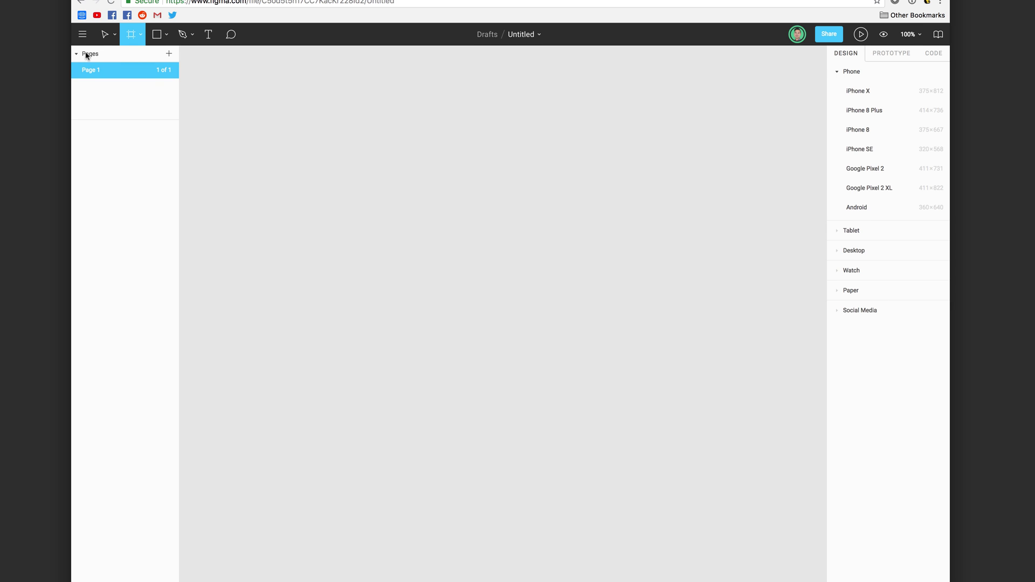
{"action": "left_click", "coordinate": [299, 90]}
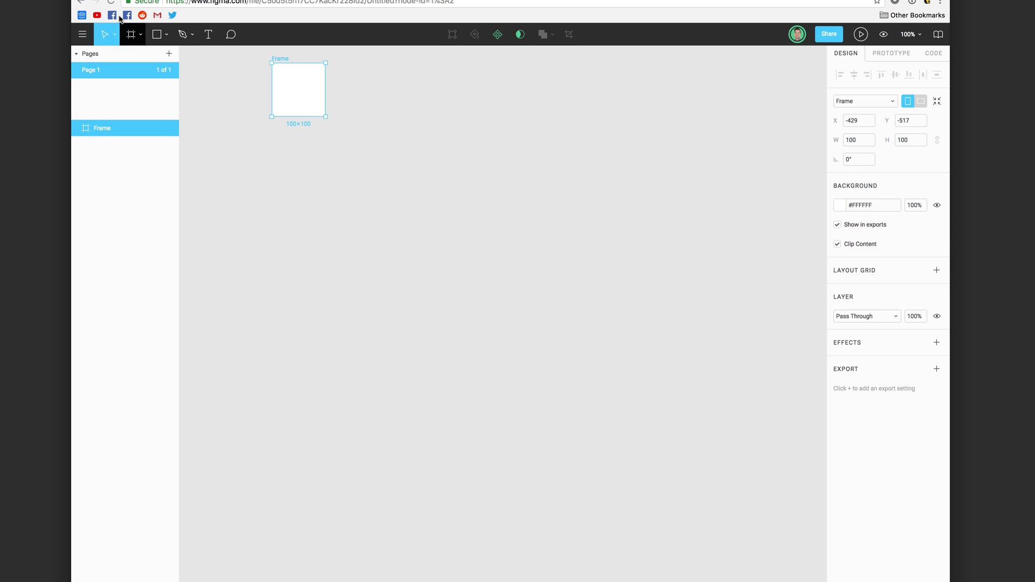
Add a 375×667 iPhone 8 preset frame and delete the small 100×100 frame
{"action": "left_click", "coordinate": [131, 35]}
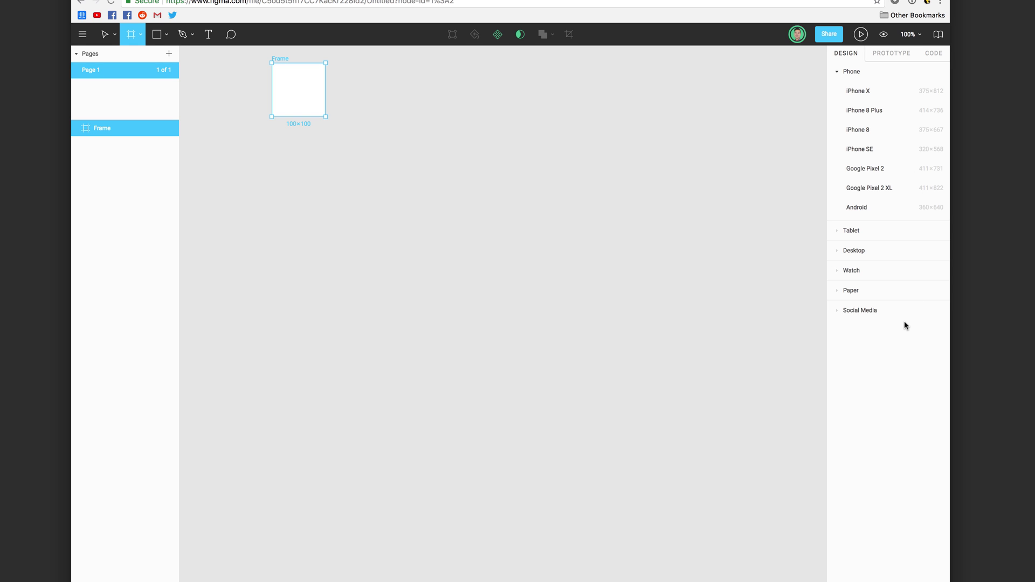
{"action": "left_click", "coordinate": [865, 131]}
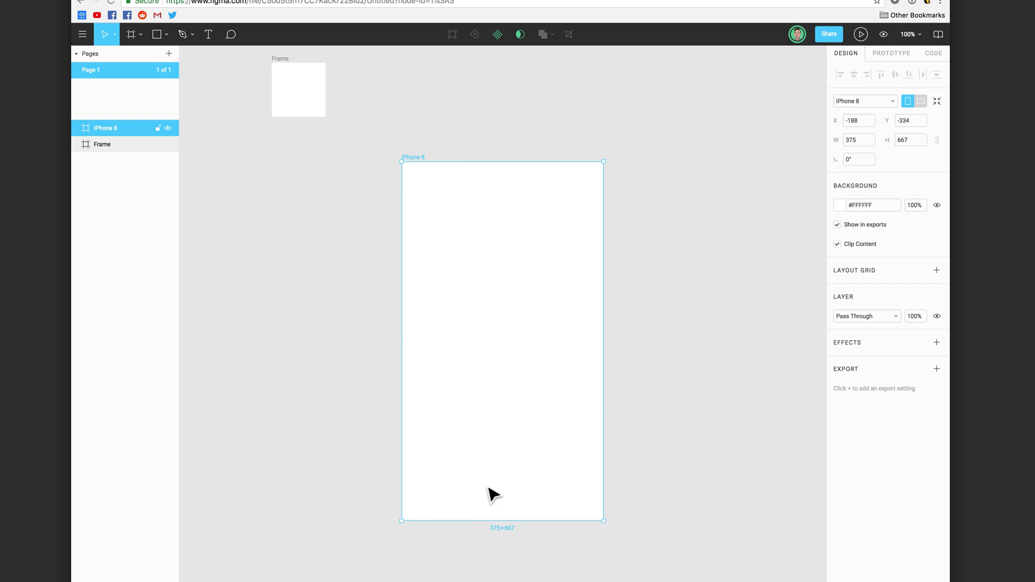
{"action": "left_click", "coordinate": [281, 65]}
{"action": "key", "text": "Delete"}
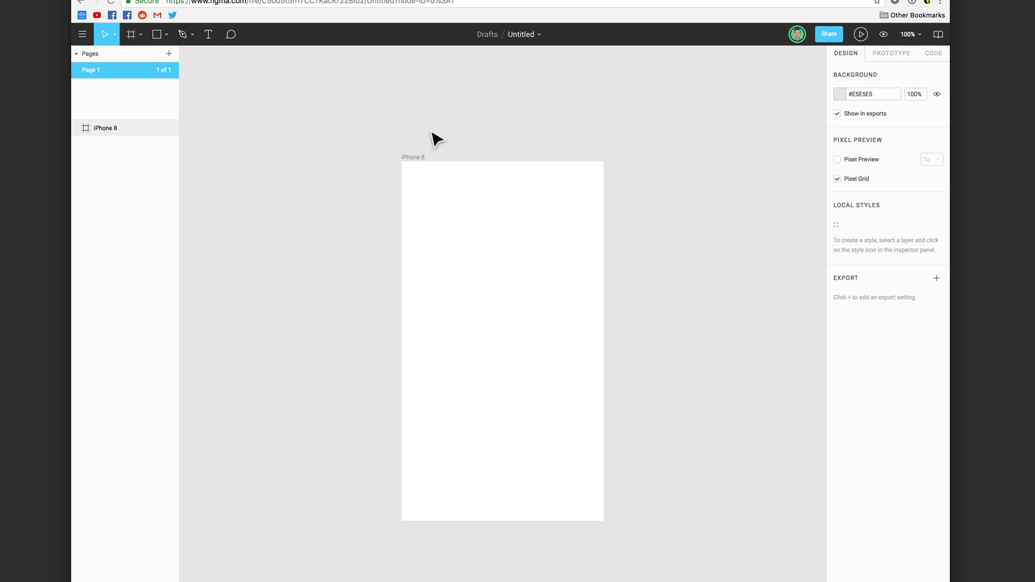
Move the first iPhone 8 frame left and add a second iPhone 8 frame
{"action": "left_click_drag", "start_coordinate": [416, 156], "coordinate": [381, 77]}
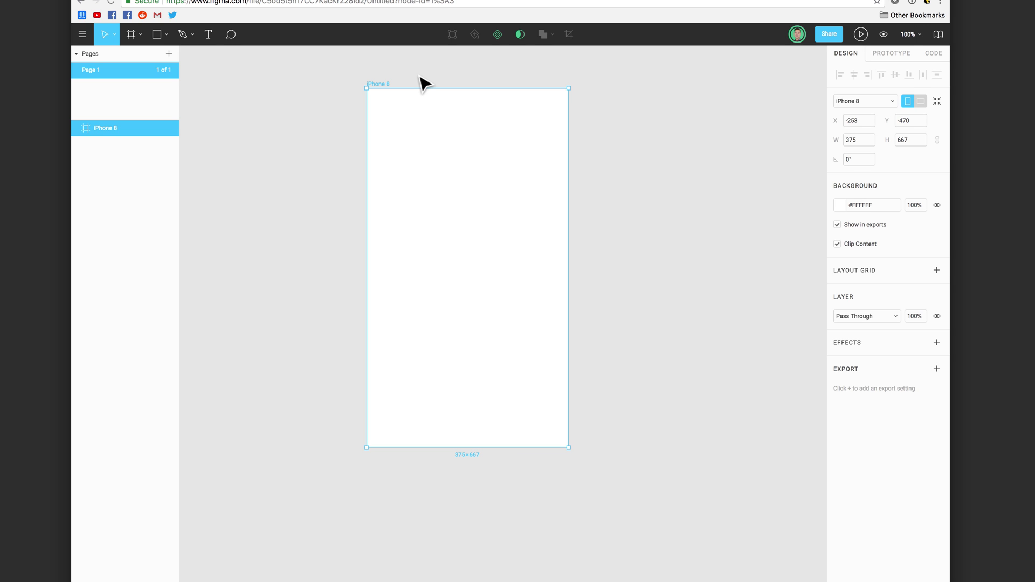
{"action": "left_click_drag", "start_coordinate": [379, 84], "coordinate": [312, 86]}
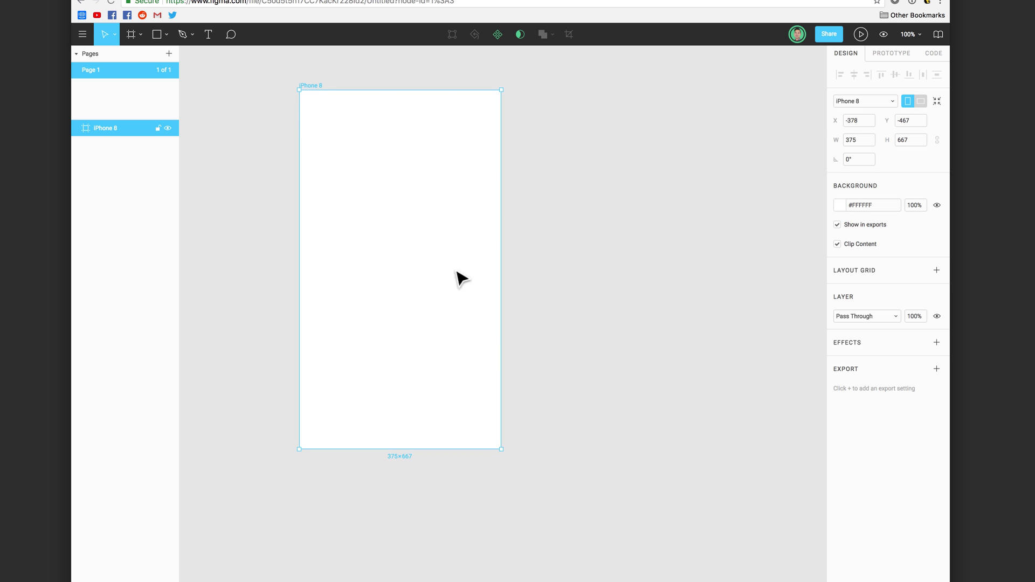
{"action": "left_click", "coordinate": [131, 34]}
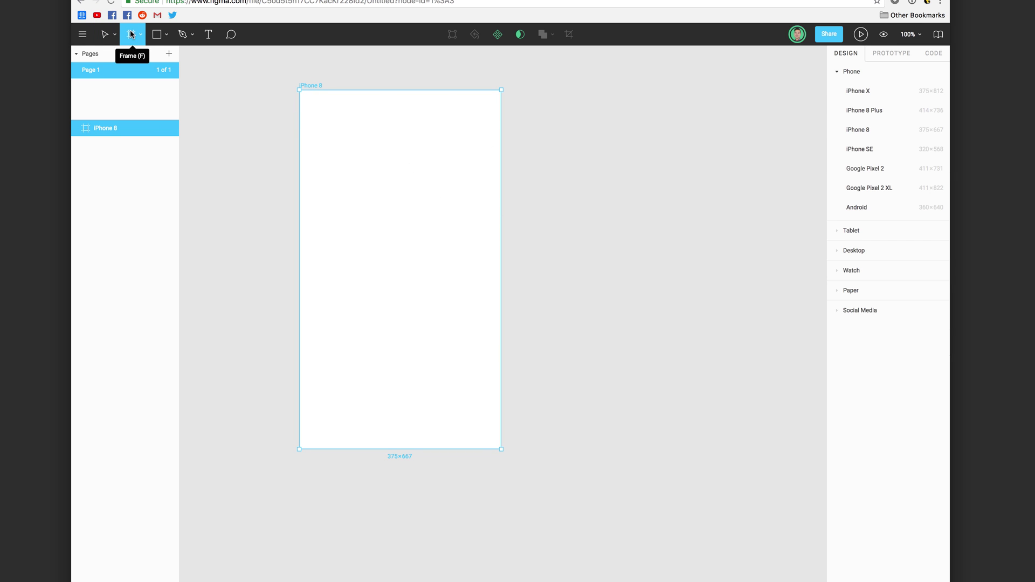
{"action": "left_click", "coordinate": [868, 130]}
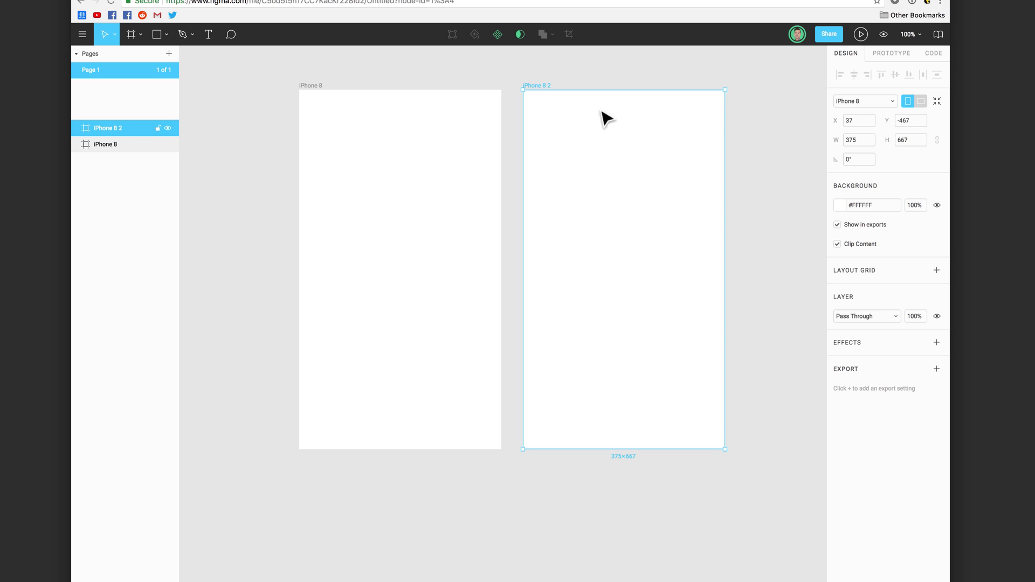
Rename the frames to 'Home' and 'Profile' in the Layers panel
{"action": "left_click_drag", "start_coordinate": [107, 128], "coordinate": [109, 130]}
{"action": "double_click", "coordinate": [107, 128]}
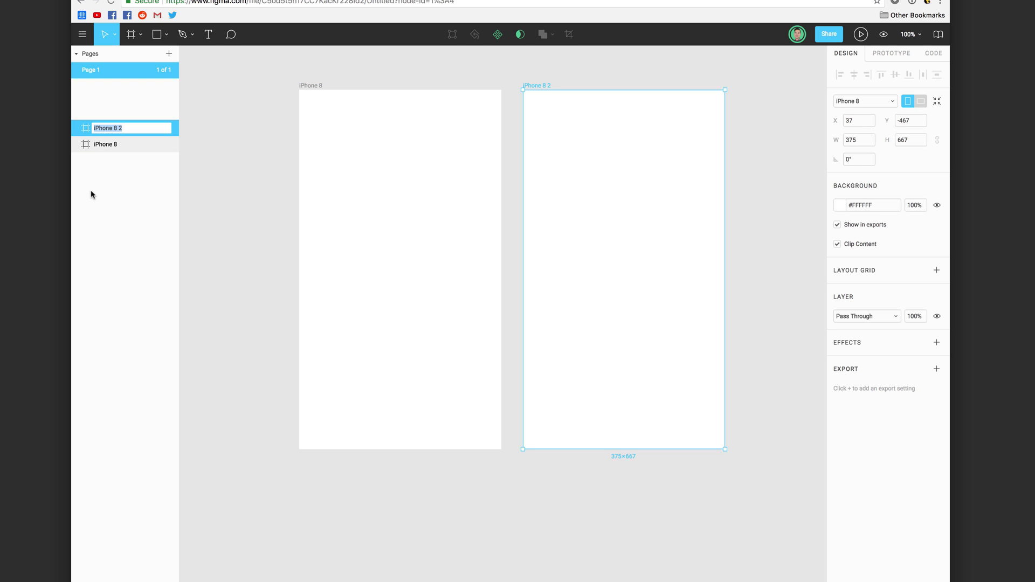
{"action": "type", "text": "Home"}
{"action": "key", "text": "Return"}
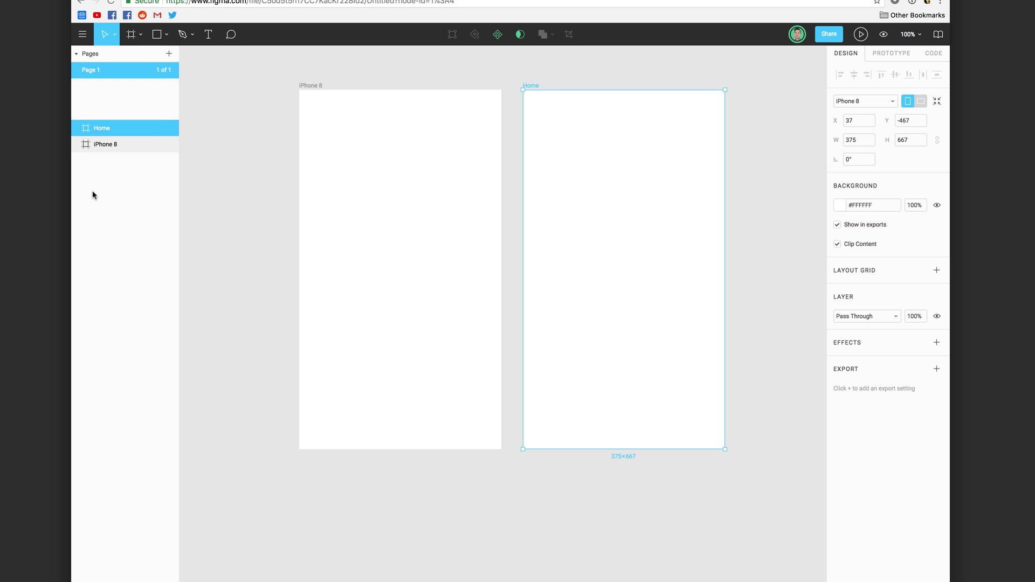
{"action": "left_click", "coordinate": [107, 145]}
{"action": "double_click", "coordinate": [106, 144]}
{"action": "type", "text": "Profile"}
{"action": "key", "text": "Return"}
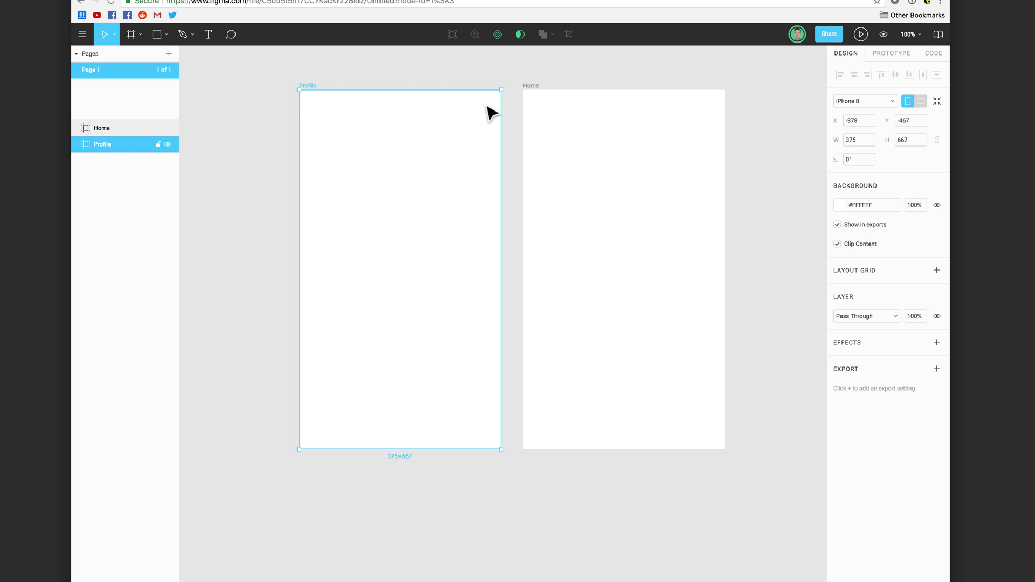
Arrange the frames so Profile sits just right of Home
{"action": "left_click", "coordinate": [510, 85]}
{"action": "left_click_drag", "start_coordinate": [303, 85], "coordinate": [708, 88]}
{"action": "left_click_drag", "start_coordinate": [534, 93], "coordinate": [322, 92]}
{"action": "left_click_drag", "start_coordinate": [714, 86], "coordinate": [540, 86]}
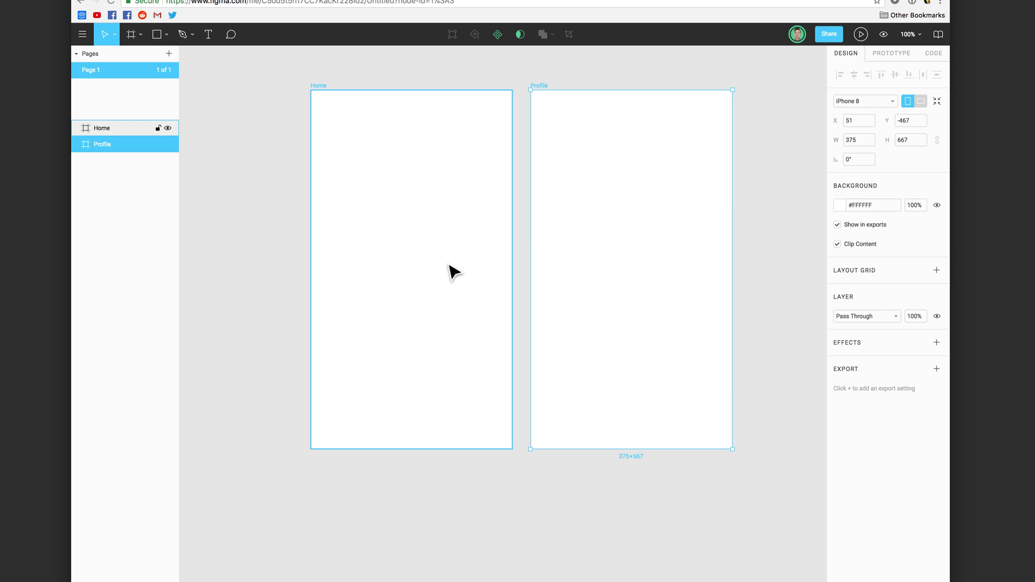
Pan the canvas to reposition the Home and Profile frames in view
{"action": "left_click", "coordinate": [918, 36]}
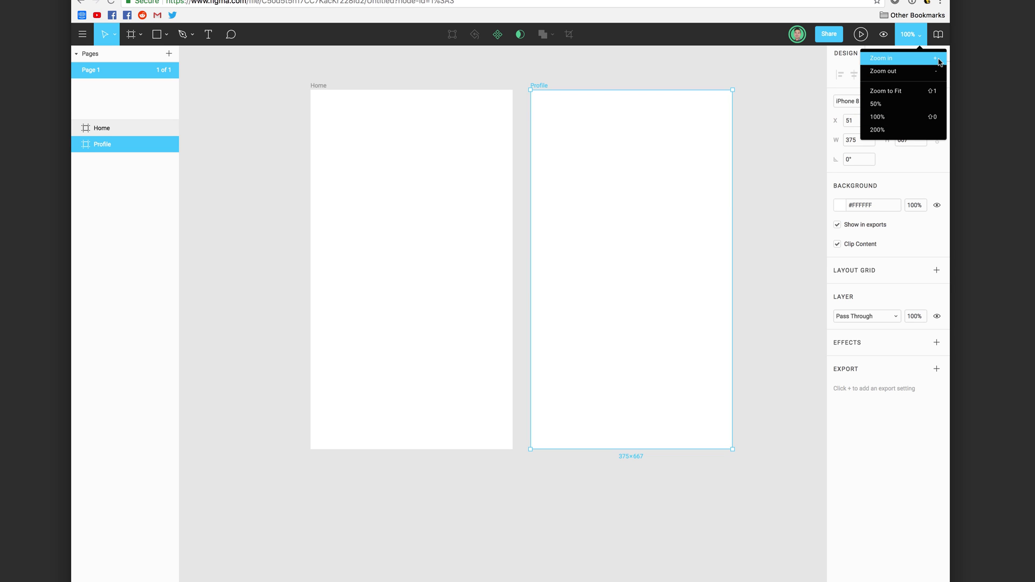
{"action": "left_click", "coordinate": [887, 35]}
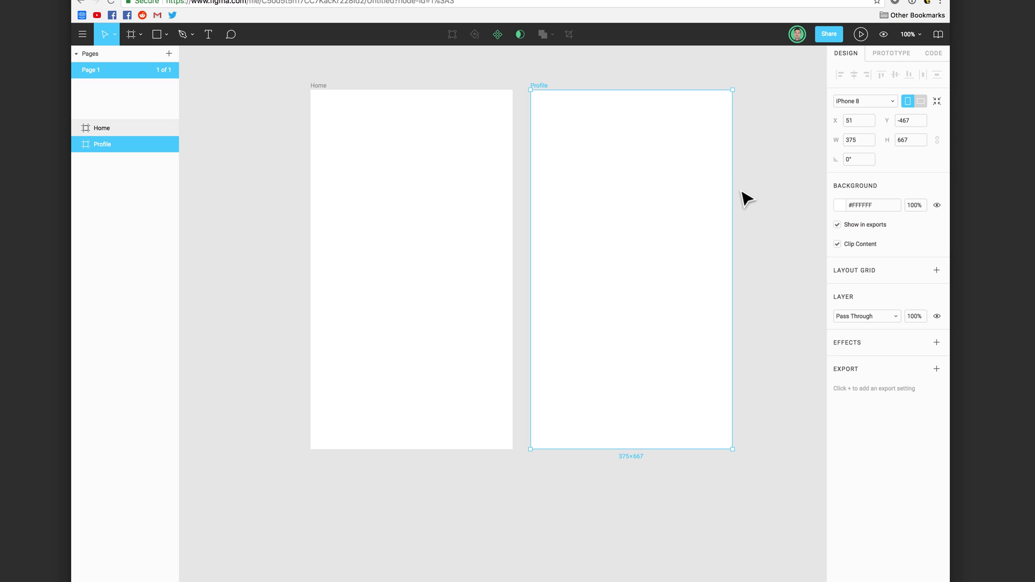
{"action": "key", "text": "space"}
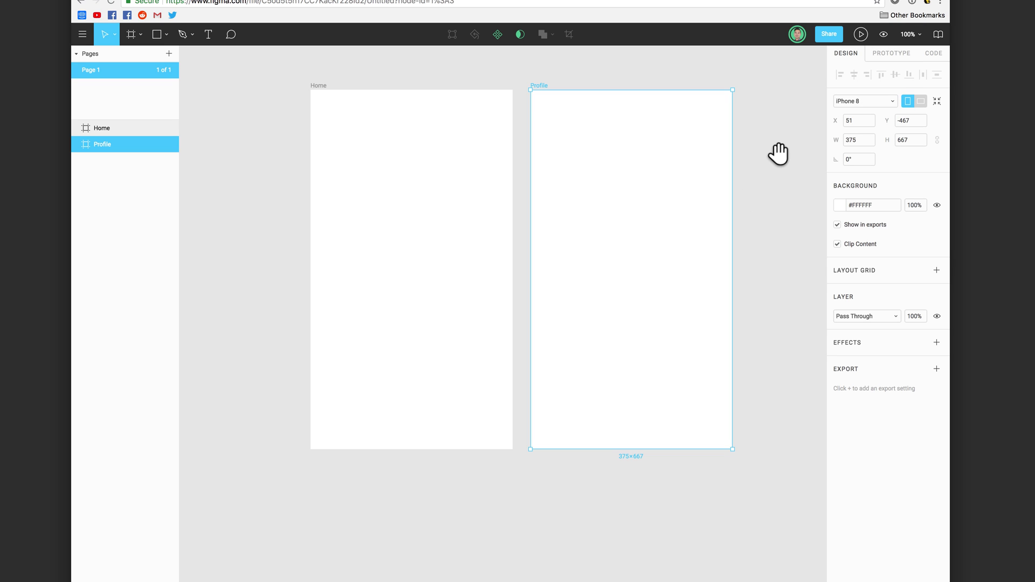
{"action": "left_click_drag", "start_coordinate": [781, 145], "coordinate": [758, 221]}
{"action": "left_click_drag", "start_coordinate": [640, 218], "coordinate": [608, 300]}
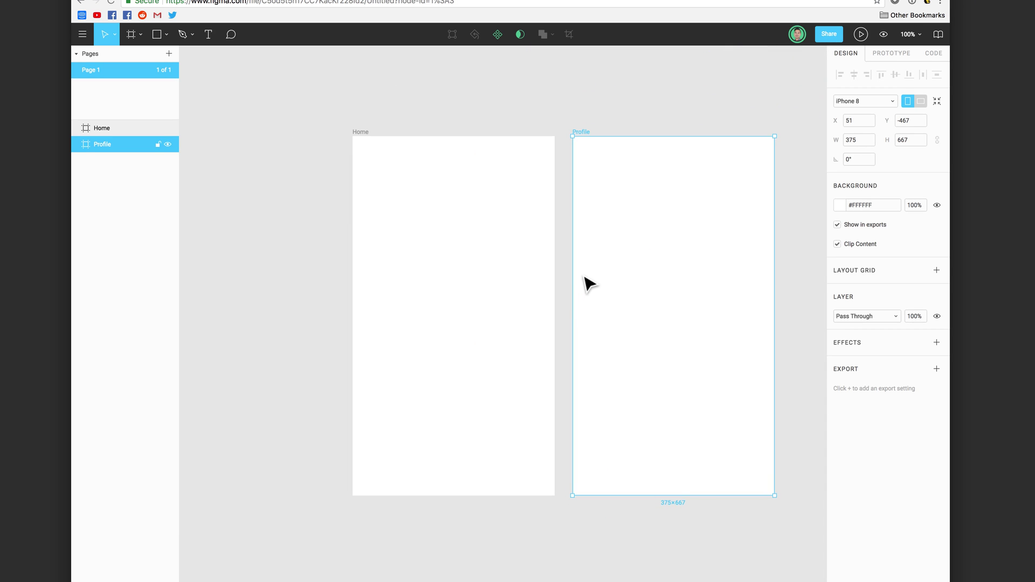
Zoom out until both 375×667 Home and Profile frames are fully visible
{"action": "scroll", "coordinate": [547, 266], "scroll_direction": "up", "scroll_amount": 10}
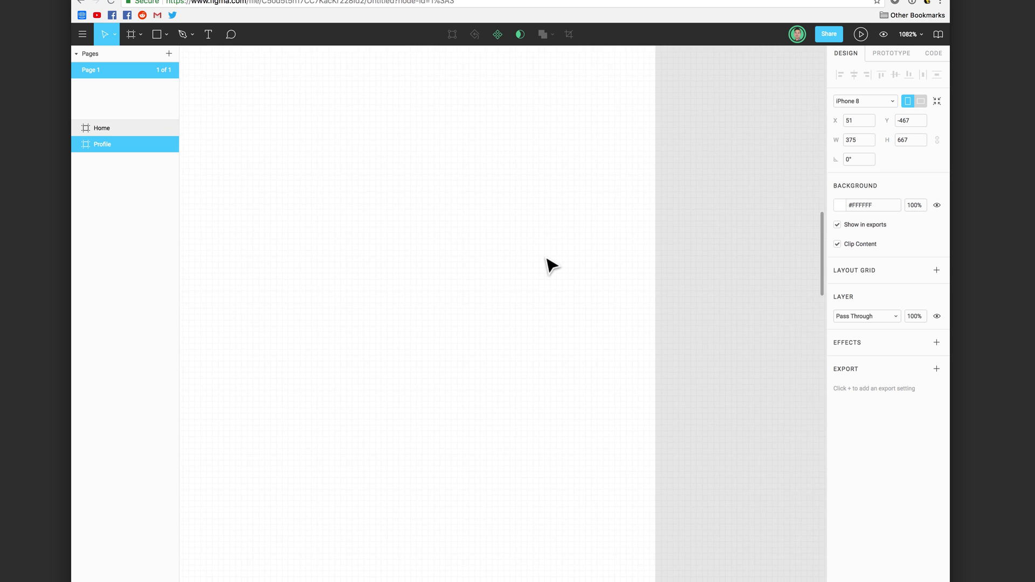
{"action": "scroll", "coordinate": [546, 251], "scroll_direction": "down", "scroll_amount": 10}
{"action": "scroll", "coordinate": [546, 252], "scroll_direction": "up", "scroll_amount": 5}
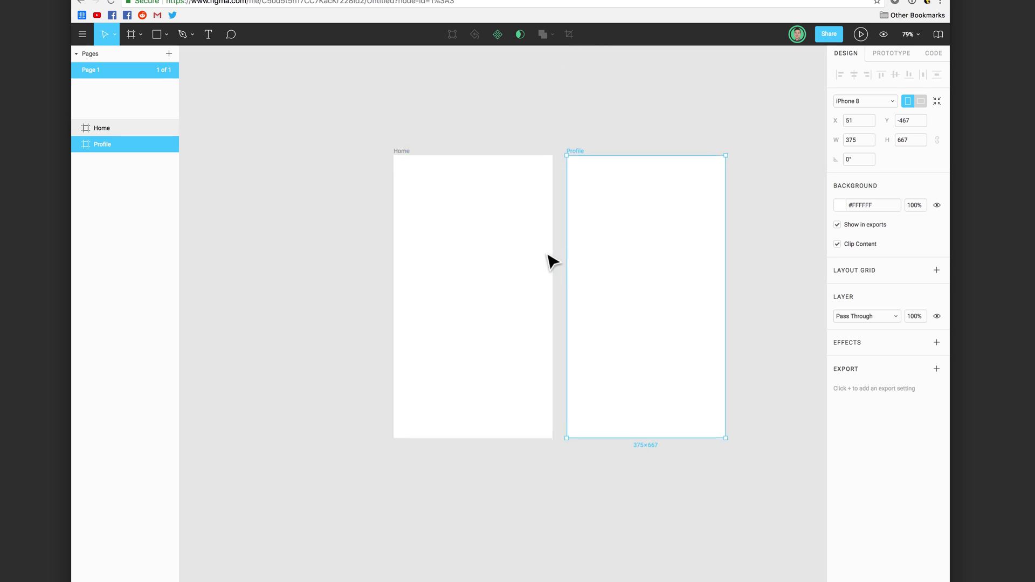
{"action": "scroll", "coordinate": [550, 262], "scroll_direction": "down", "scroll_amount": 5}
{"action": "scroll", "coordinate": [551, 262], "scroll_direction": "up", "scroll_amount": 2}
{"action": "scroll", "coordinate": [551, 261], "scroll_direction": "down", "scroll_amount": 1}
{"action": "scroll", "coordinate": [551, 261], "scroll_direction": "down", "scroll_amount": 1}
{"action": "left_click", "coordinate": [915, 36]}
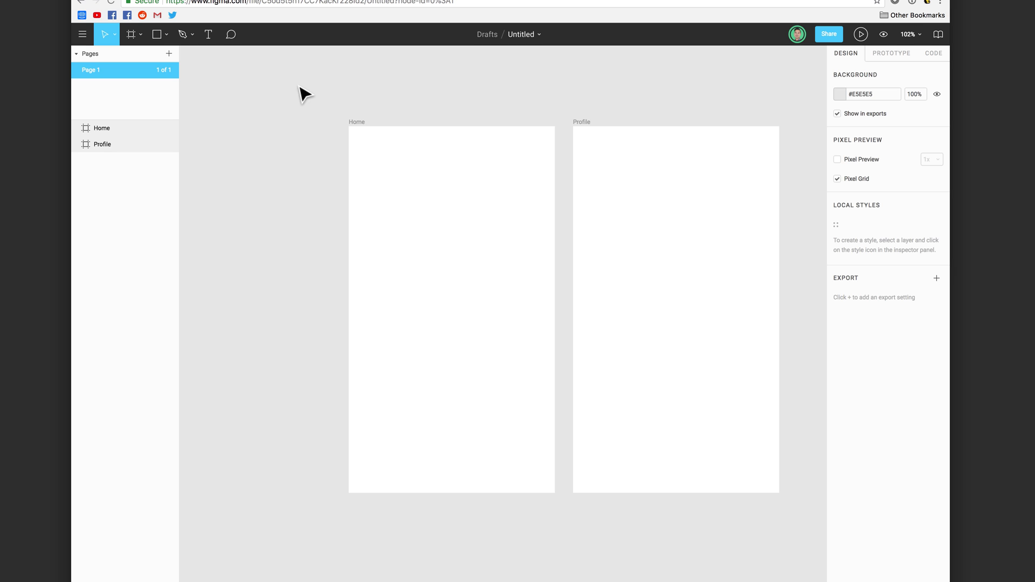
{"action": "left_click", "coordinate": [398, 145]}
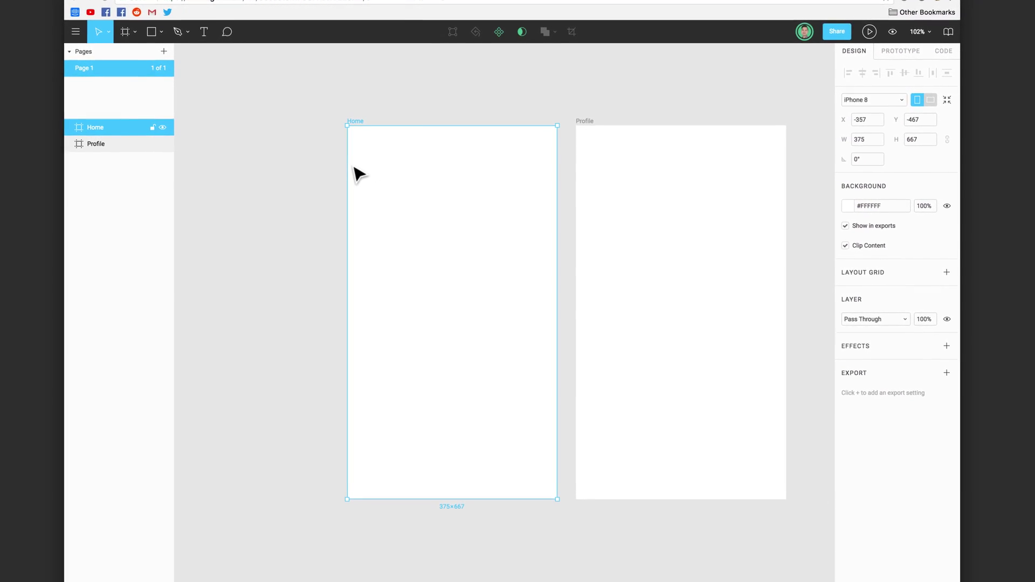
Draw a rectangle in Home and adjust it to a 205×205 square at X 53, Y 58
{"action": "left_click", "coordinate": [150, 31]}
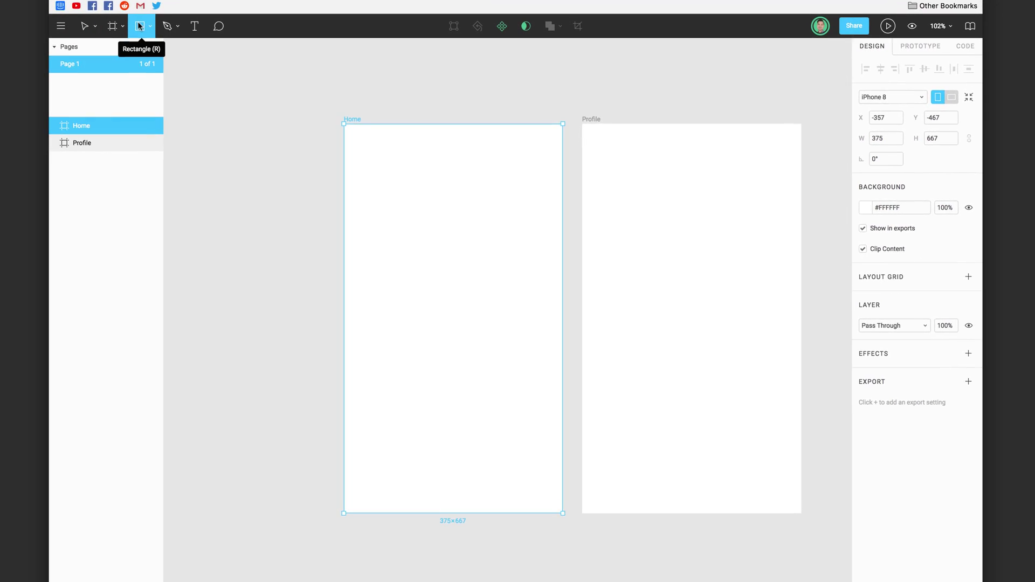
{"action": "left_click", "coordinate": [148, 26]}
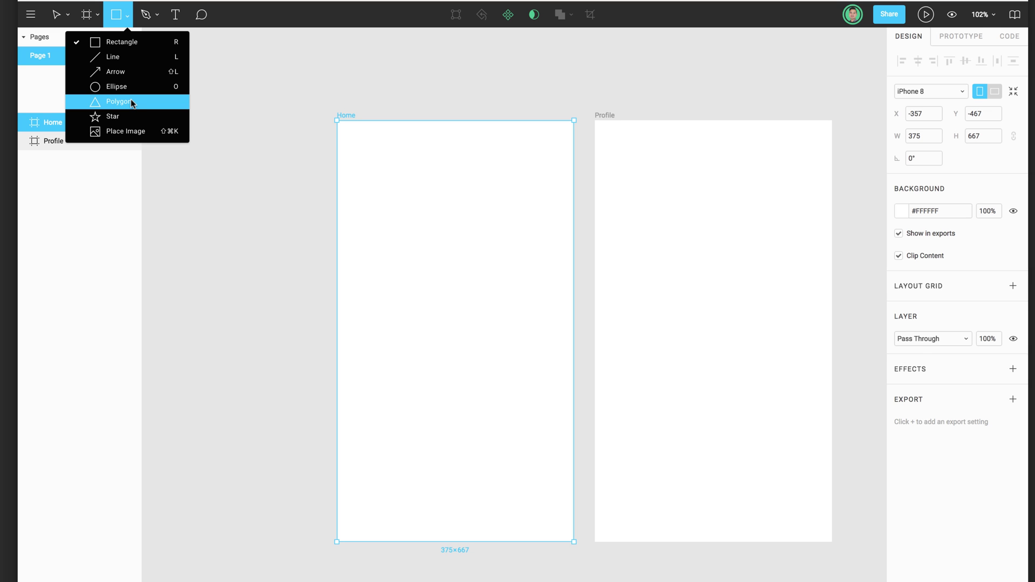
{"action": "left_click", "coordinate": [114, 45]}
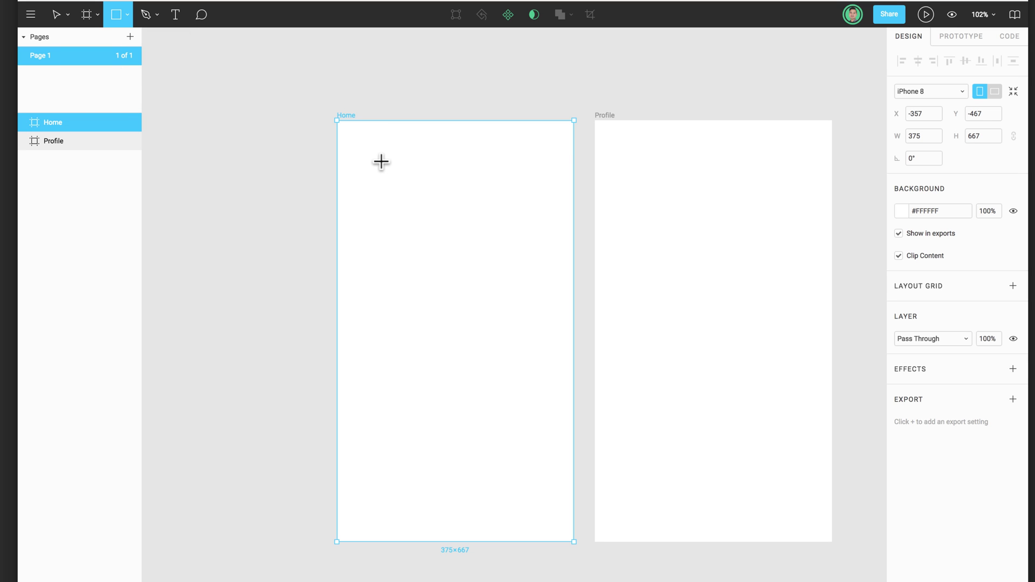
{"action": "mouse_move", "coordinate": [369, 156]}
{"action": "left_mouse_down"}
{"action": "mouse_move", "coordinate": [489, 275]}
{"action": "mouse_move", "coordinate": [428, 386]}
{"action": "mouse_move", "coordinate": [518, 275]}
{"action": "mouse_move", "coordinate": [506, 286]}
{"action": "mouse_move", "coordinate": [556, 372]}
{"action": "mouse_move", "coordinate": [513, 300]}
{"action": "left_mouse_up"}
{"action": "mouse_move", "coordinate": [463, 274]}
{"action": "left_mouse_down"}
{"action": "mouse_move", "coordinate": [409, 219]}
{"action": "mouse_move", "coordinate": [481, 308]}
{"action": "mouse_move", "coordinate": [427, 218]}
{"action": "mouse_move", "coordinate": [499, 257]}
{"action": "left_mouse_up"}
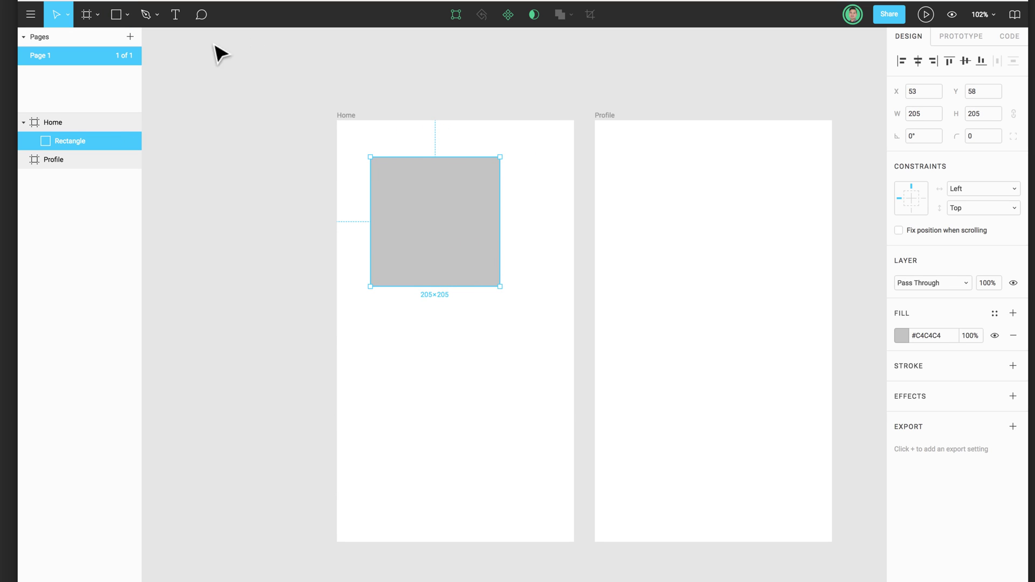
{"action": "left_click", "coordinate": [127, 15]}
Draw a 214×214 circle at X 89, Y 186 and stack the Rectangle layer above it
{"action": "left_click", "coordinate": [124, 85]}
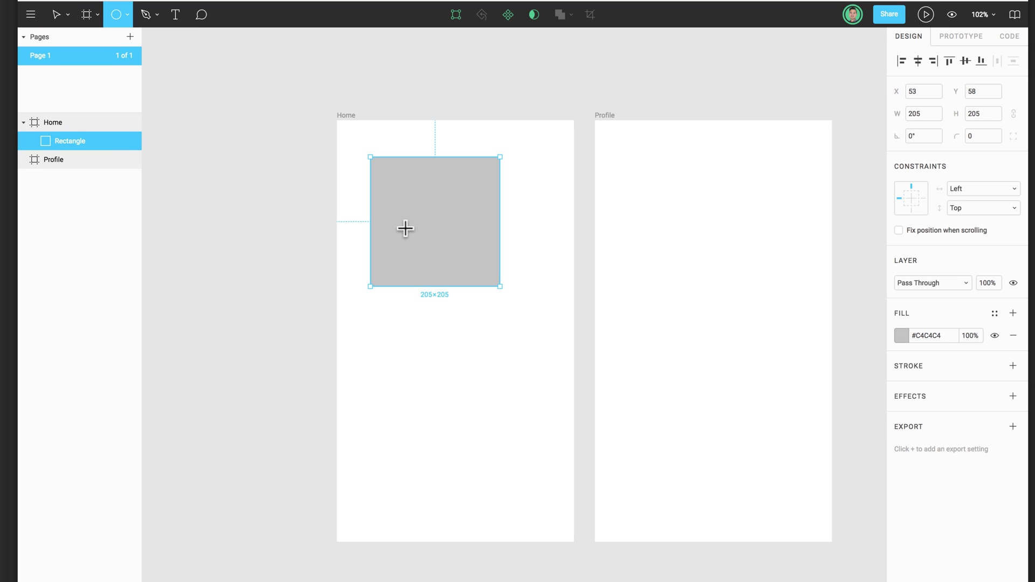
{"action": "mouse_move", "coordinate": [412, 246]}
{"action": "left_mouse_down"}
{"action": "mouse_move", "coordinate": [506, 330]}
{"action": "mouse_move", "coordinate": [457, 395]}
{"action": "mouse_move", "coordinate": [485, 395]}
{"action": "mouse_move", "coordinate": [491, 409]}
{"action": "mouse_move", "coordinate": [453, 320]}
{"action": "mouse_move", "coordinate": [522, 374]}
{"action": "mouse_move", "coordinate": [492, 372]}
{"action": "mouse_move", "coordinate": [507, 386]}
{"action": "left_mouse_up"}
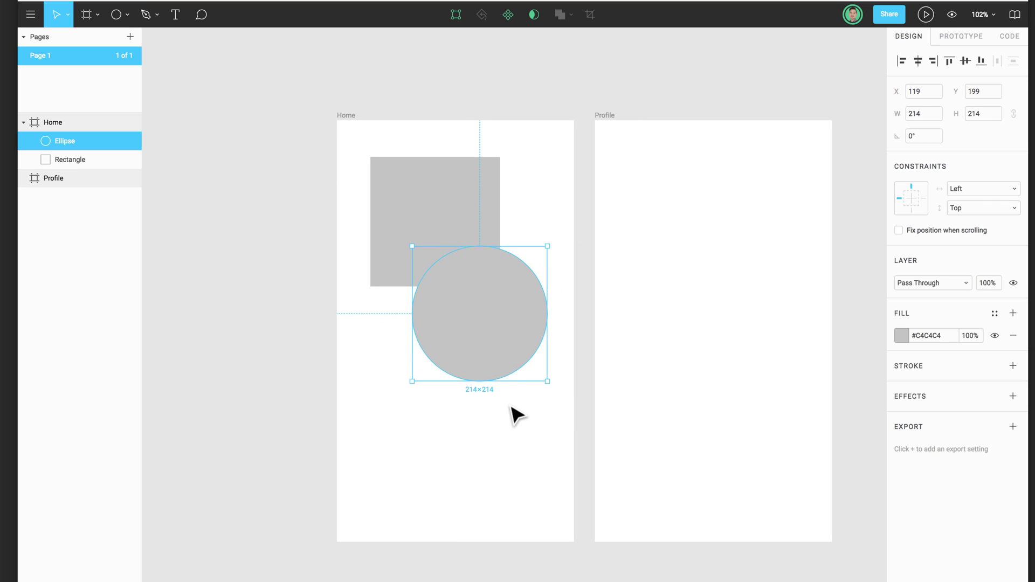
{"action": "left_click_drag", "start_coordinate": [493, 308], "coordinate": [476, 356]}
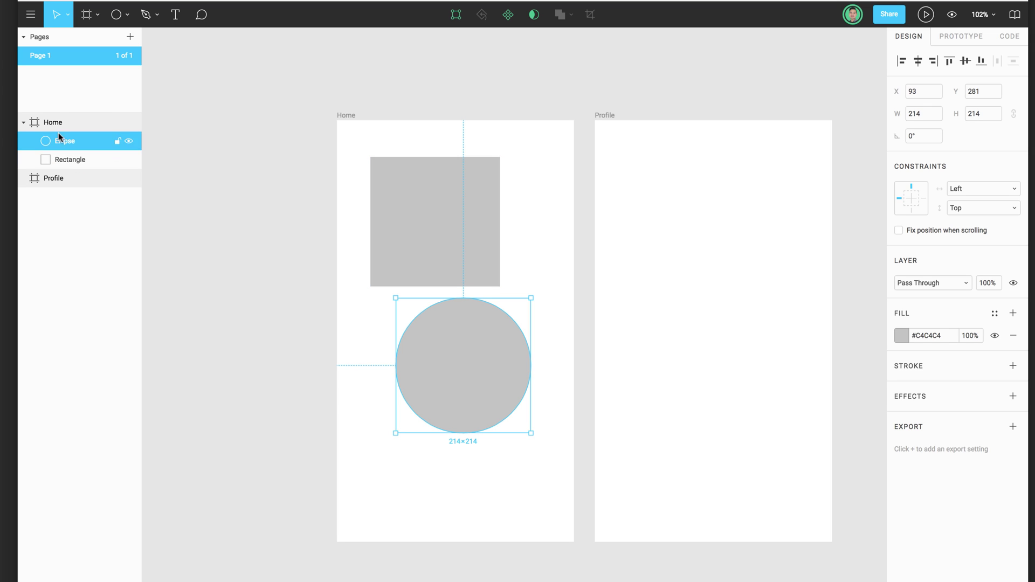
{"action": "left_click_drag", "start_coordinate": [68, 159], "coordinate": [65, 140]}
{"action": "left_click_drag", "start_coordinate": [484, 383], "coordinate": [482, 325]}
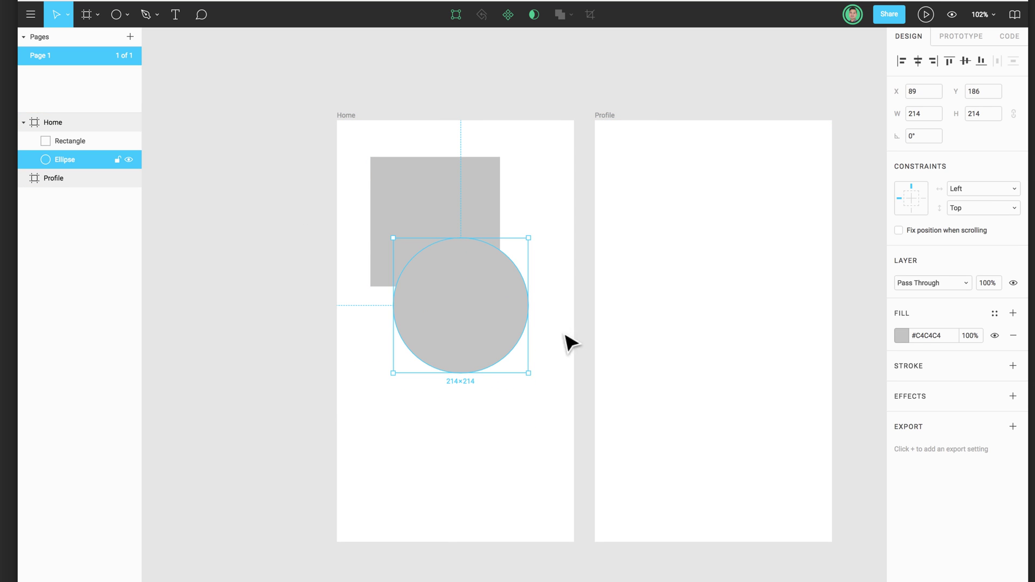
{"action": "left_click", "coordinate": [900, 334]}
Set the ellipse's fill to red #E53939
{"action": "left_click", "coordinate": [849, 360]}
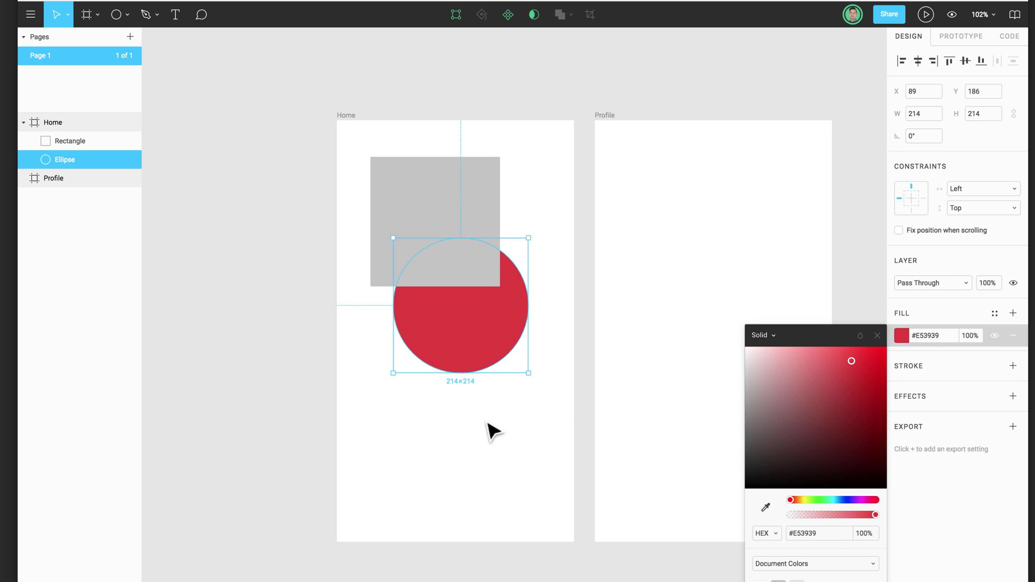
{"action": "left_click", "coordinate": [477, 424]}
{"action": "left_click_drag", "start_coordinate": [58, 142], "coordinate": [76, 160]}
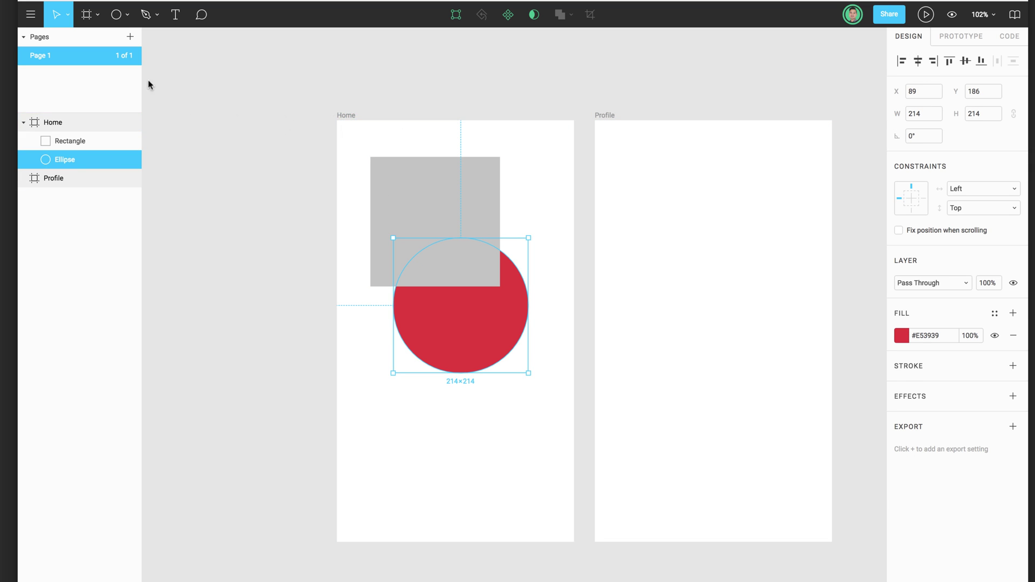
{"action": "left_click", "coordinate": [71, 141]}
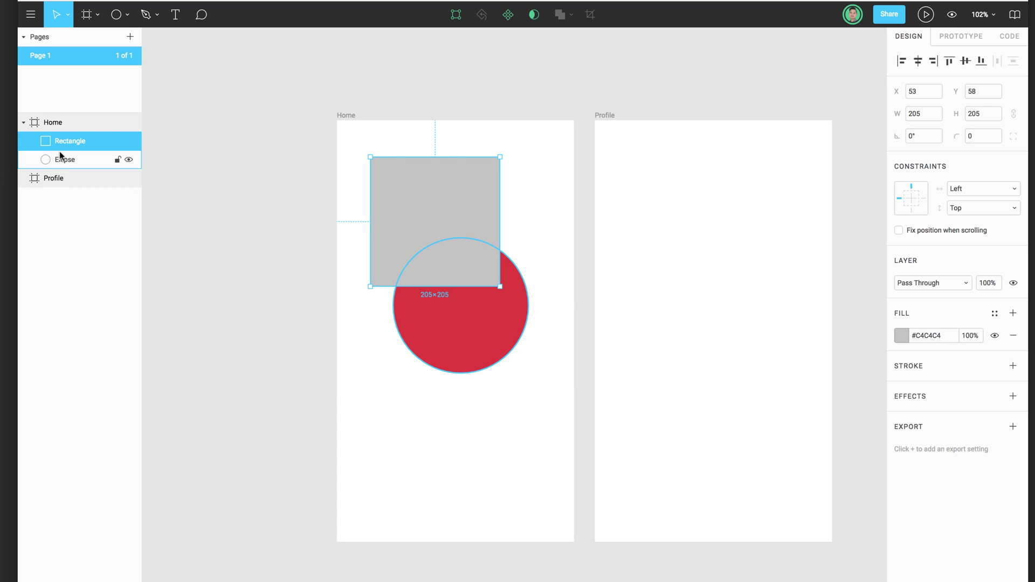
Toggle the square's and circle's visibility off and on, then lock the red circle layer
{"action": "left_click", "coordinate": [44, 160]}
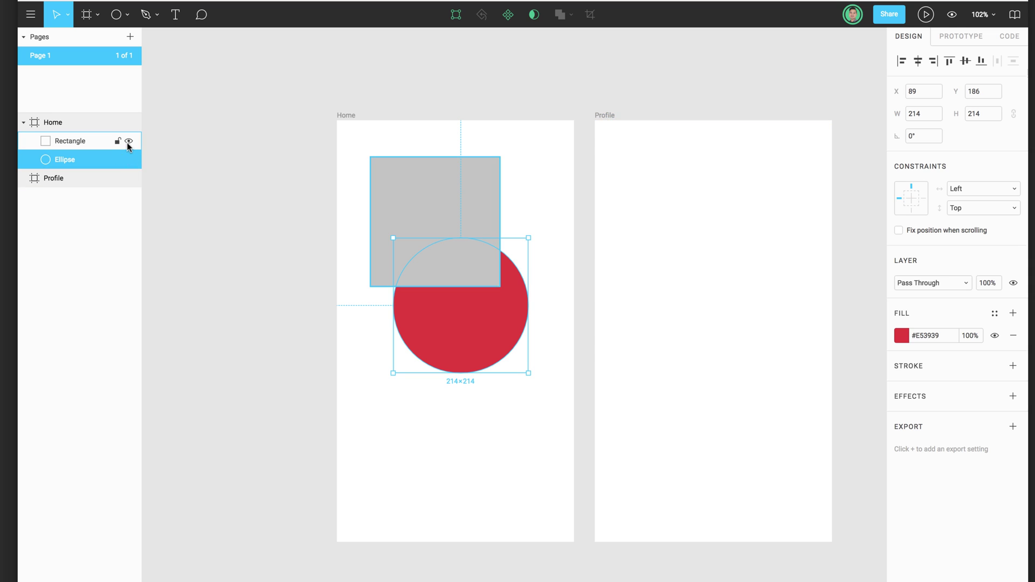
{"action": "left_click", "coordinate": [130, 141]}
{"action": "left_click", "coordinate": [129, 141]}
{"action": "left_click", "coordinate": [129, 159]}
{"action": "left_click", "coordinate": [129, 160]}
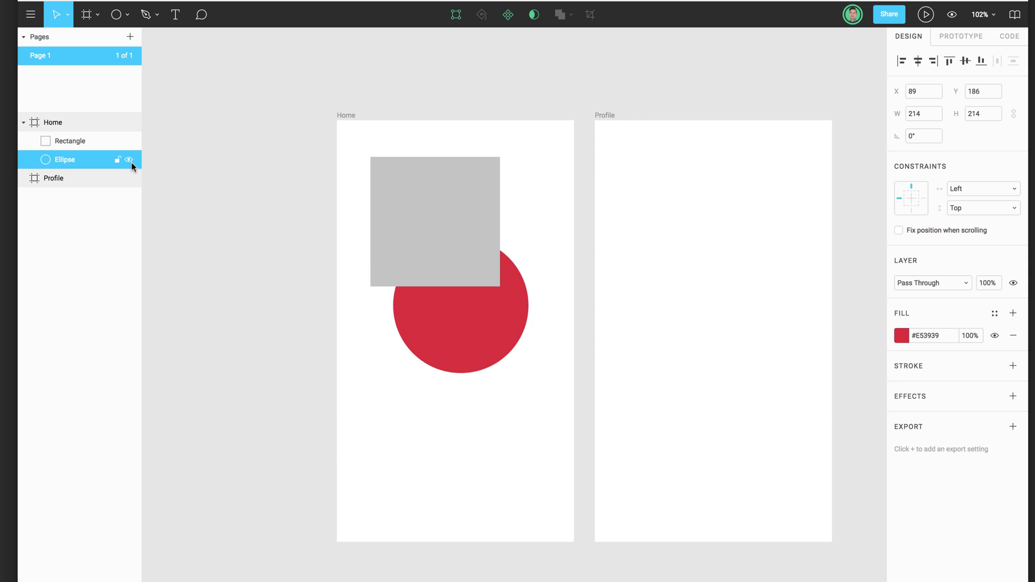
{"action": "left_click", "coordinate": [130, 141]}
{"action": "left_click", "coordinate": [129, 141]}
{"action": "left_click", "coordinate": [117, 160]}
{"action": "left_click", "coordinate": [118, 159]}
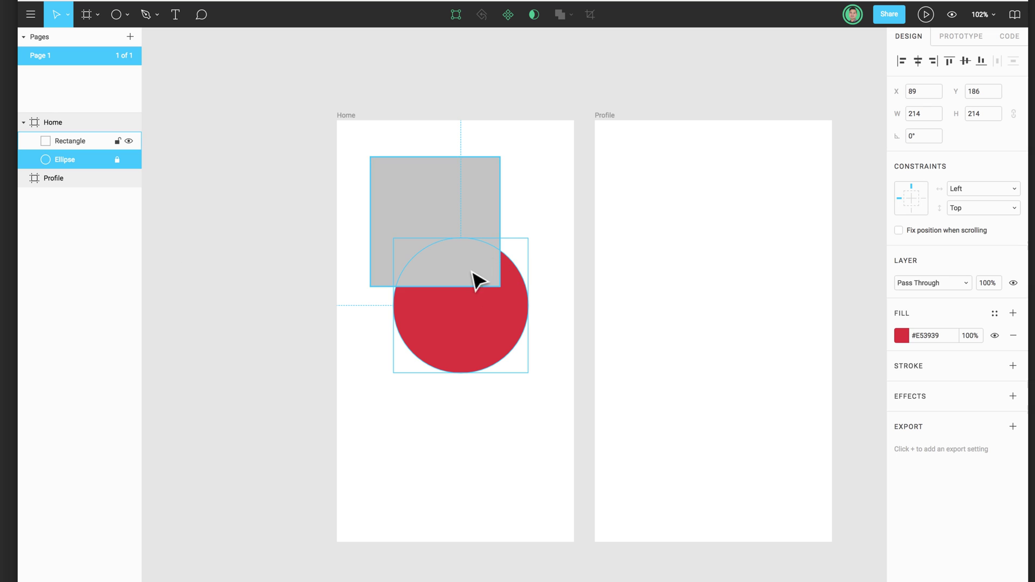
Move the grey square to X 44, Y 39 near the Home frame's top-left
{"action": "key", "text": "Tab"}
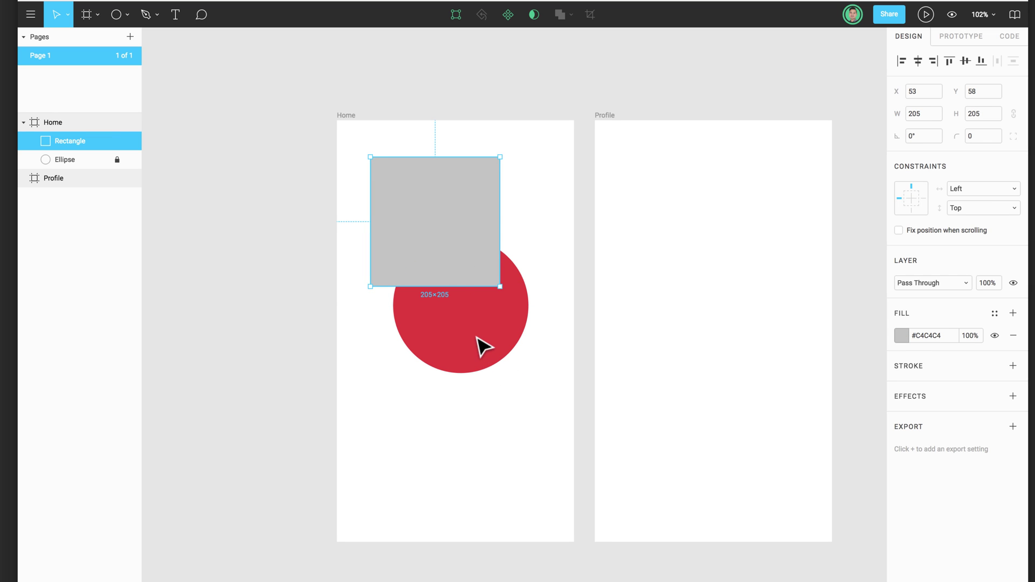
{"action": "left_click_drag", "start_coordinate": [474, 173], "coordinate": [484, 323]}
{"action": "mouse_move", "coordinate": [477, 272]}
{"action": "left_mouse_down"}
{"action": "mouse_move", "coordinate": [505, 257]}
{"action": "mouse_move", "coordinate": [474, 273]}
{"action": "left_mouse_up"}
{"action": "left_click_drag", "start_coordinate": [473, 328], "coordinate": [456, 199]}
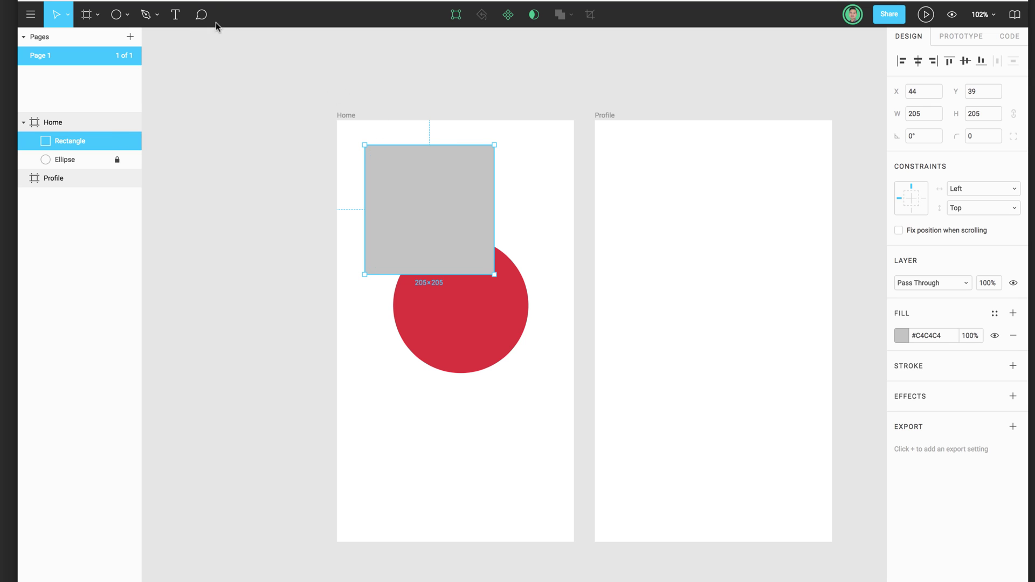
Add a 'This is some text' text layer and move it onto the grey square
{"action": "left_click", "coordinate": [176, 16]}
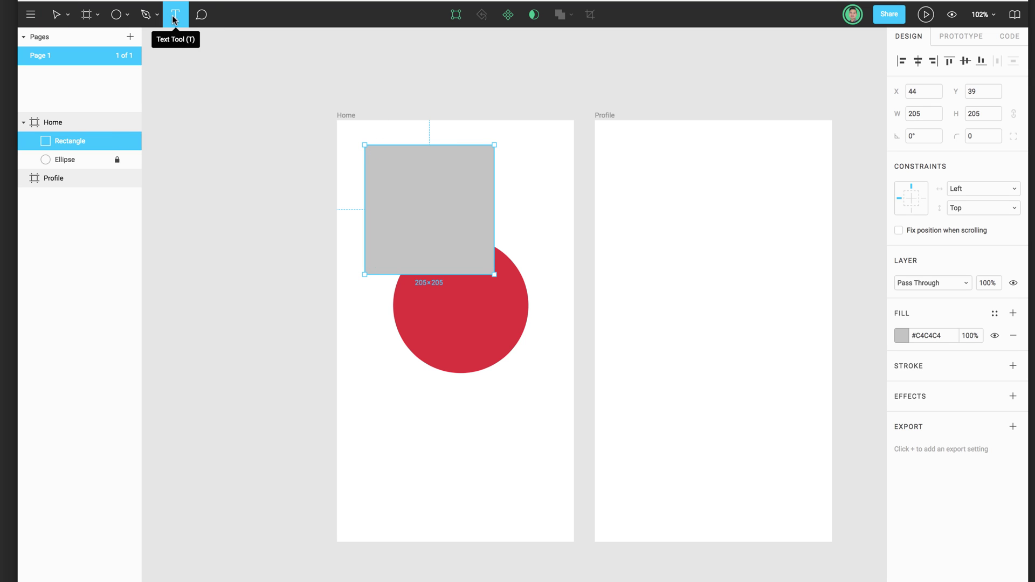
{"action": "left_click", "coordinate": [380, 414]}
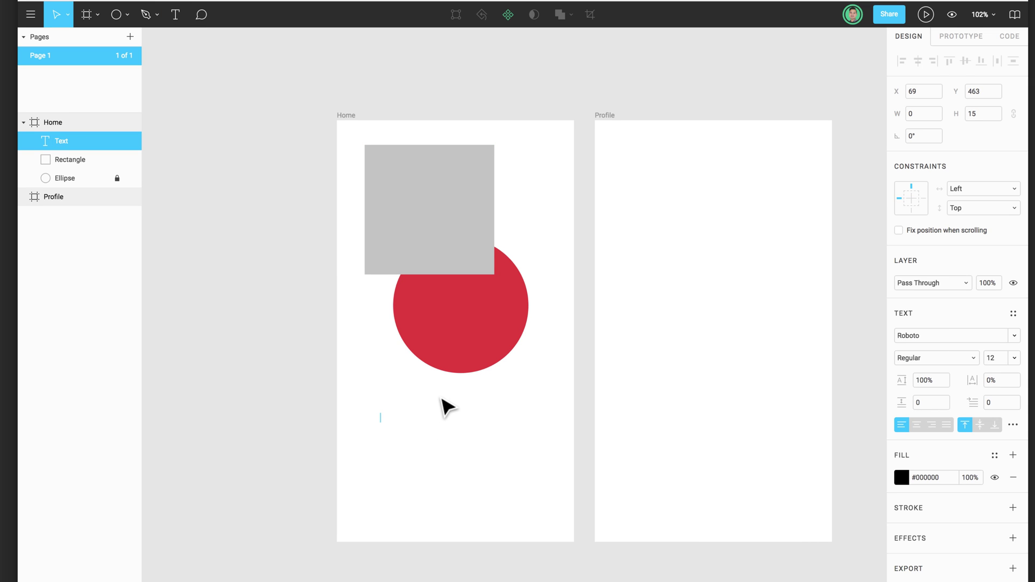
{"action": "type", "text": "This is some text"}
{"action": "key", "text": "Escape"}
{"action": "left_click_drag", "start_coordinate": [428, 415], "coordinate": [445, 208]}
{"action": "left_click", "coordinate": [483, 474]}
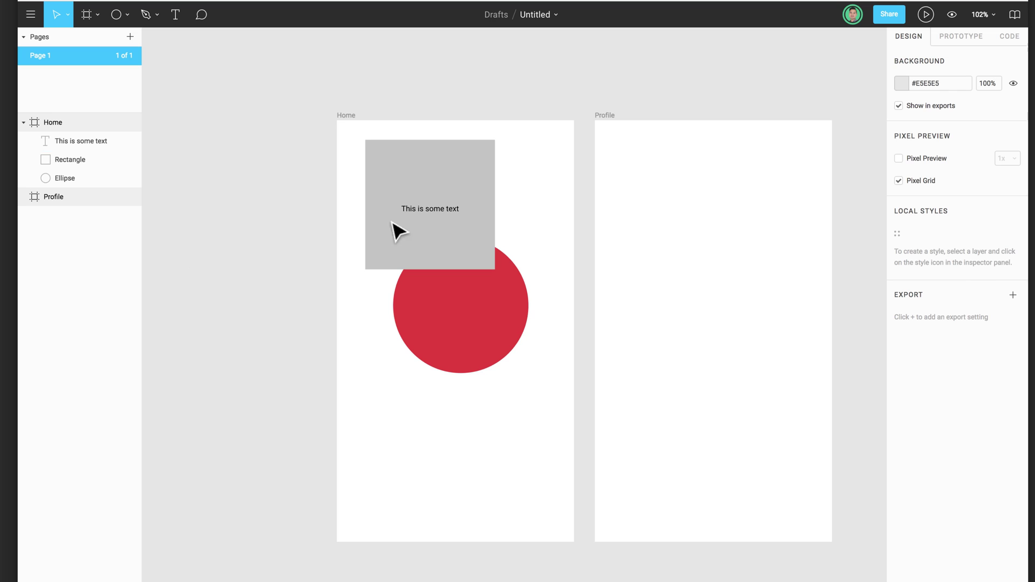
{"action": "left_click", "coordinate": [469, 244]}
Centre the 'This is some text' label on the grey square
{"action": "left_click", "coordinate": [446, 214]}
{"action": "left_click", "coordinate": [471, 305]}
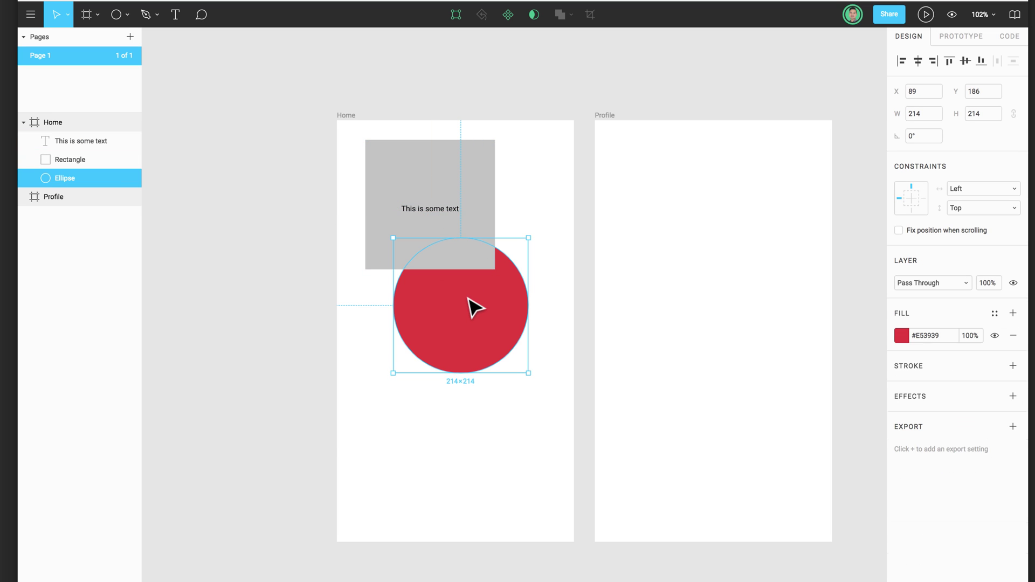
{"action": "left_click", "coordinate": [76, 141]}
{"action": "left_click", "coordinate": [73, 157]}
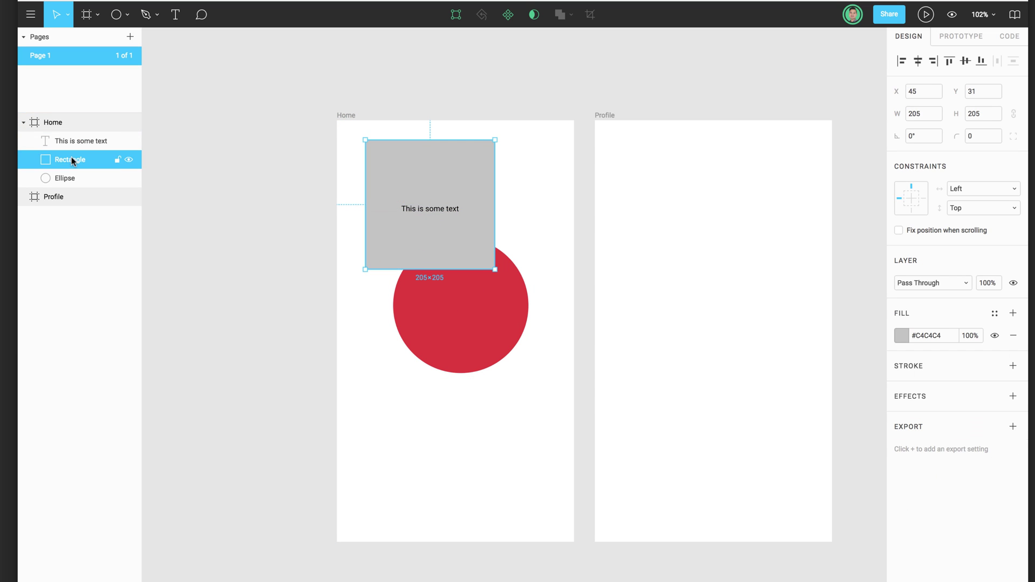
{"action": "left_click", "coordinate": [66, 144]}
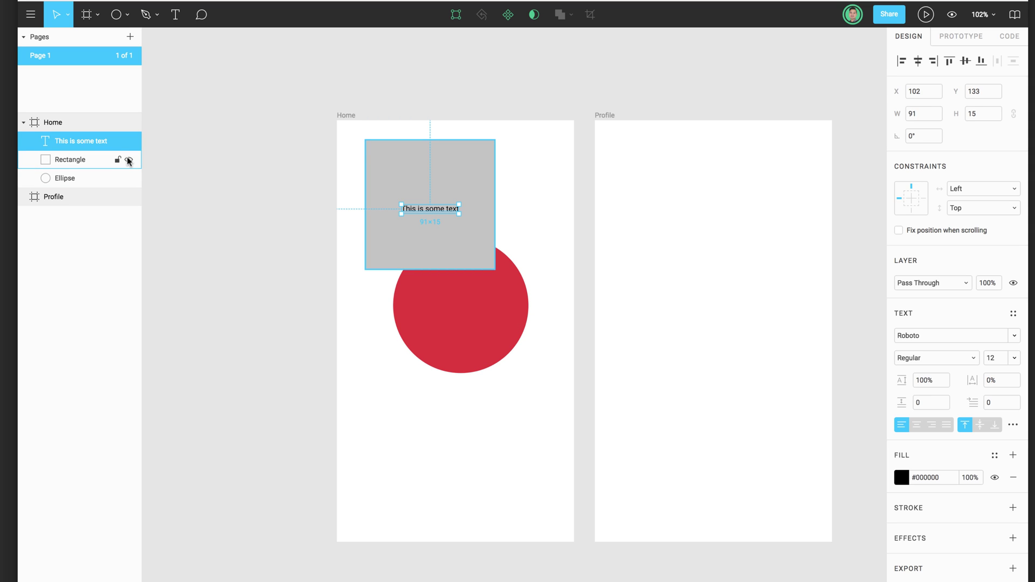
{"action": "left_click", "coordinate": [532, 201]}
{"action": "left_click_drag", "start_coordinate": [461, 212], "coordinate": [452, 207]}
Select the grey square together with its text and bring up their context menu
{"action": "left_click", "coordinate": [469, 167]}
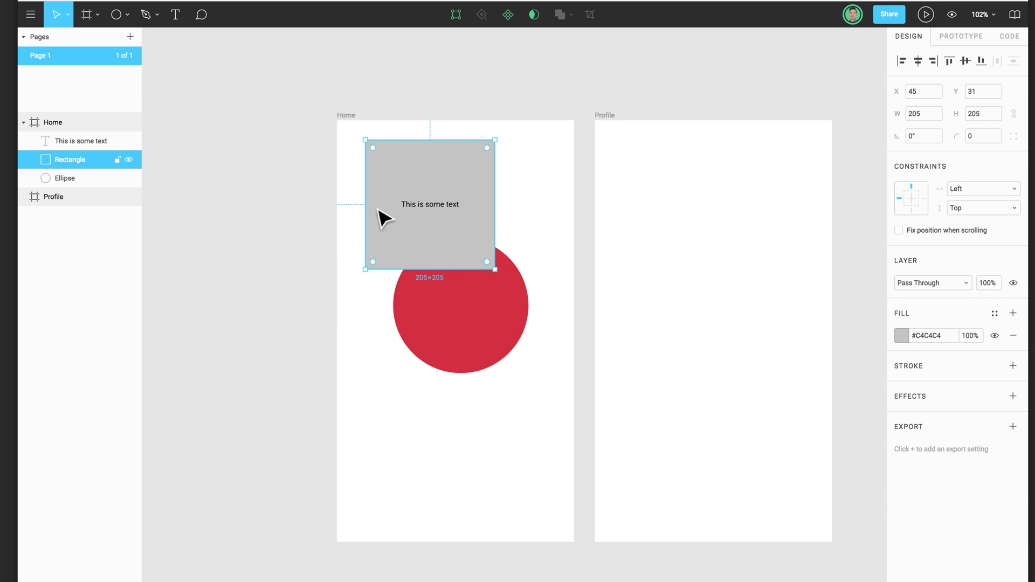
{"action": "mouse_move", "coordinate": [408, 175]}
{"action": "left_mouse_down"}
{"action": "mouse_move", "coordinate": [501, 185]}
{"action": "mouse_move", "coordinate": [386, 180]}
{"action": "mouse_move", "coordinate": [431, 176]}
{"action": "mouse_move", "coordinate": [408, 176]}
{"action": "left_mouse_up"}
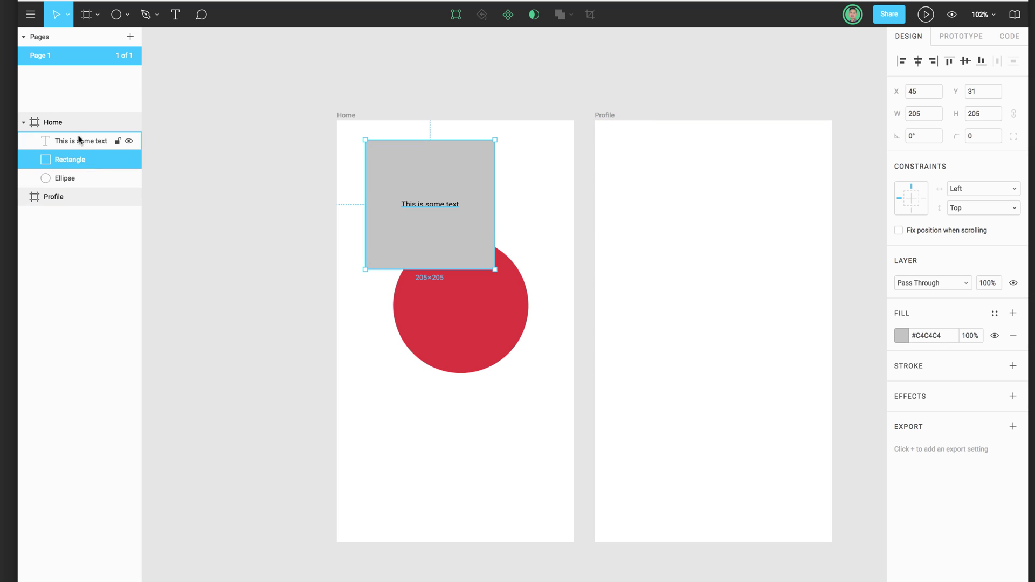
{"action": "left_click", "coordinate": [59, 142], "text": "shift"}
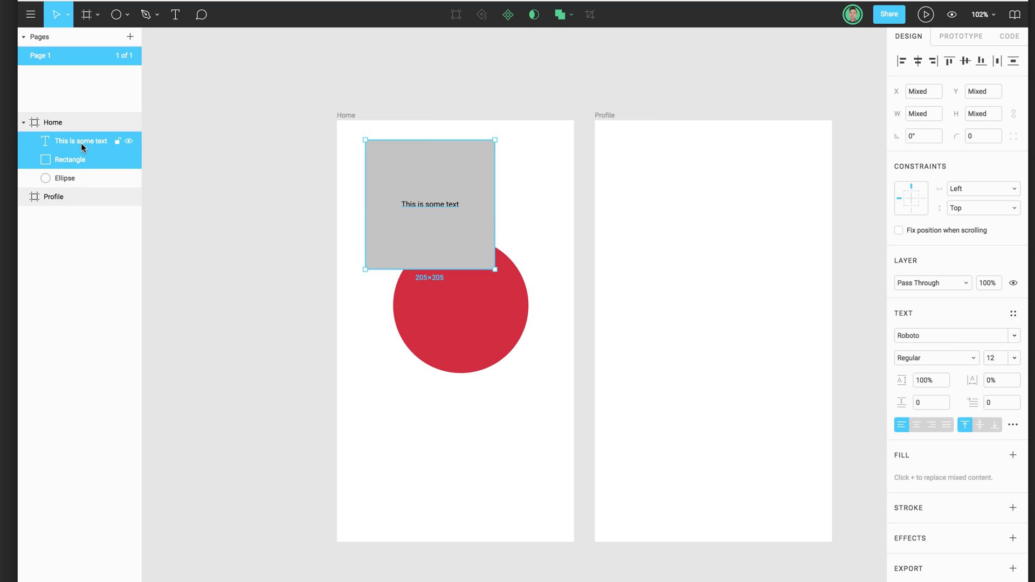
{"action": "right_click", "coordinate": [82, 142]}
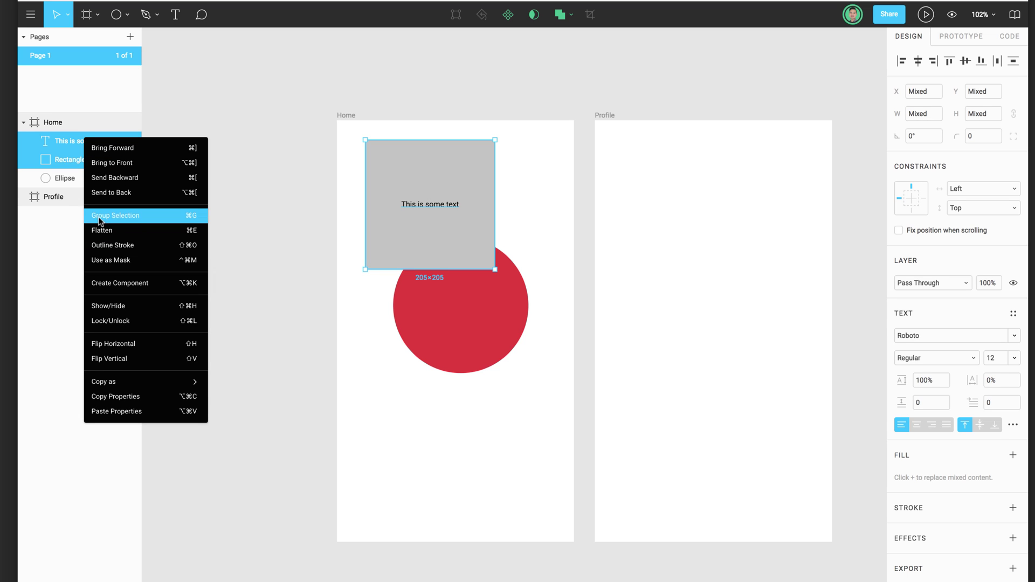
Group the square and text, rename the group 'profile photo', and nudge it on the Home frame
{"action": "left_click", "coordinate": [129, 222]}
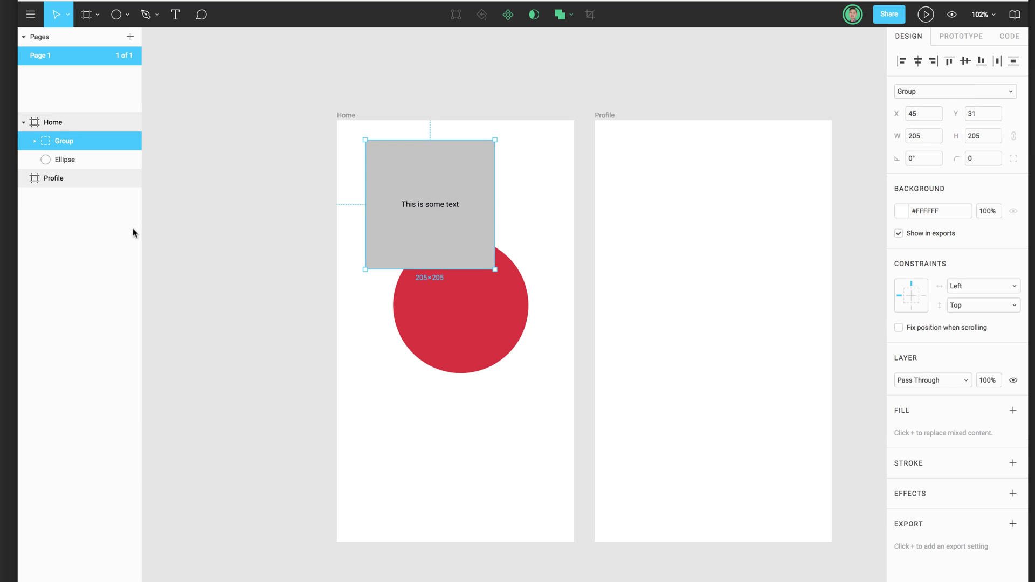
{"action": "left_click", "coordinate": [34, 141]}
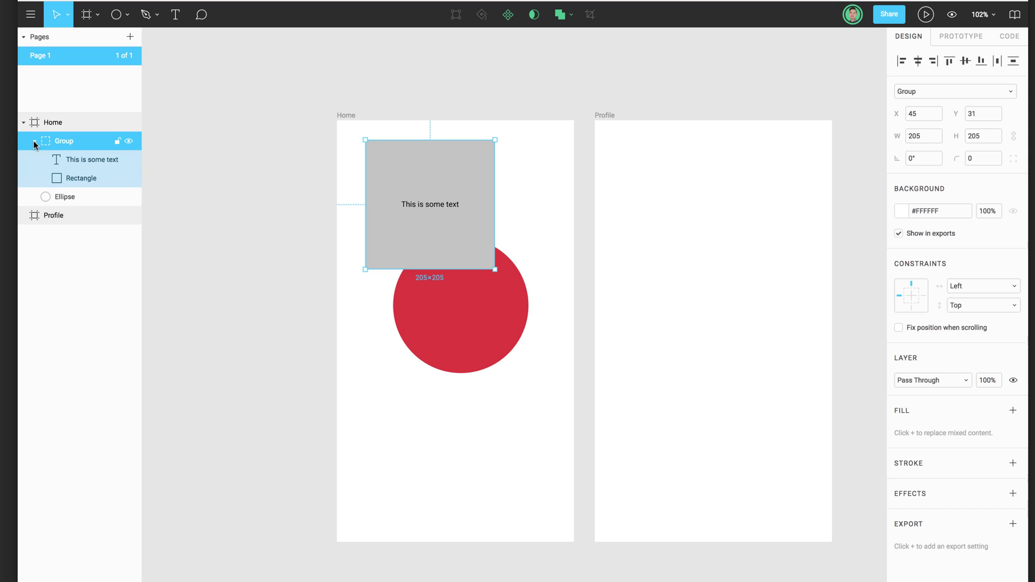
{"action": "double_click", "coordinate": [67, 141]}
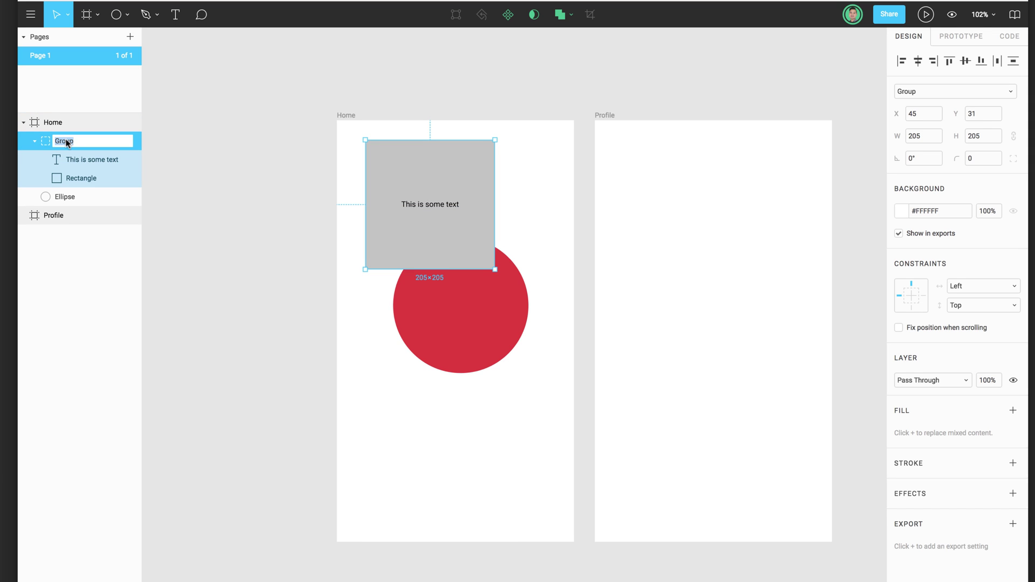
{"action": "type", "text": "profile pi"}
{"action": "key", "text": "Return"}
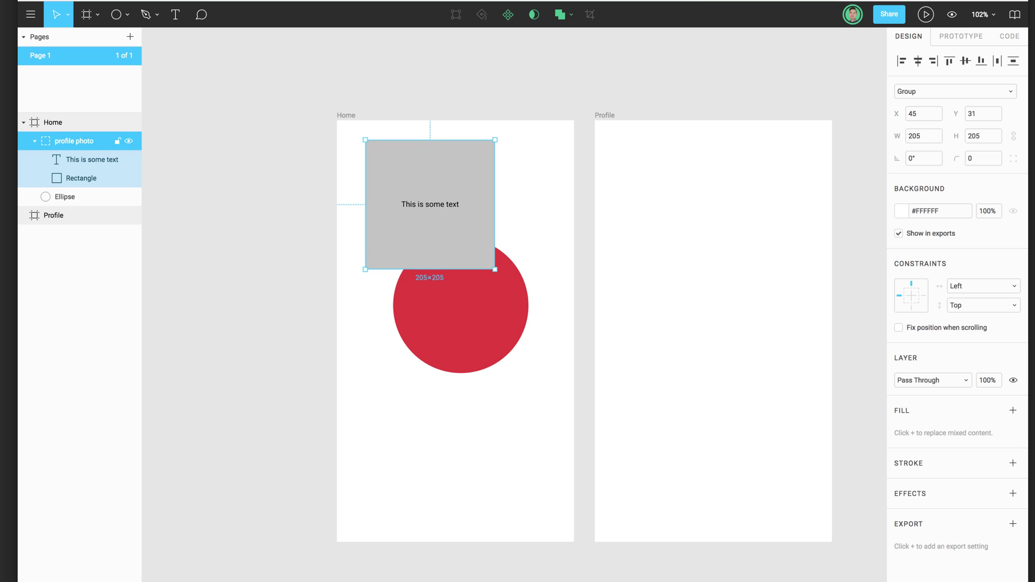
{"action": "mouse_move", "coordinate": [424, 162]}
{"action": "left_mouse_down"}
{"action": "mouse_move", "coordinate": [479, 246]}
{"action": "mouse_move", "coordinate": [455, 166]}
{"action": "mouse_move", "coordinate": [430, 194]}
{"action": "mouse_move", "coordinate": [469, 180]}
{"action": "mouse_move", "coordinate": [495, 227]}
{"action": "mouse_move", "coordinate": [462, 342]}
{"action": "mouse_move", "coordinate": [432, 159]}
{"action": "mouse_move", "coordinate": [427, 168]}
{"action": "left_mouse_up"}
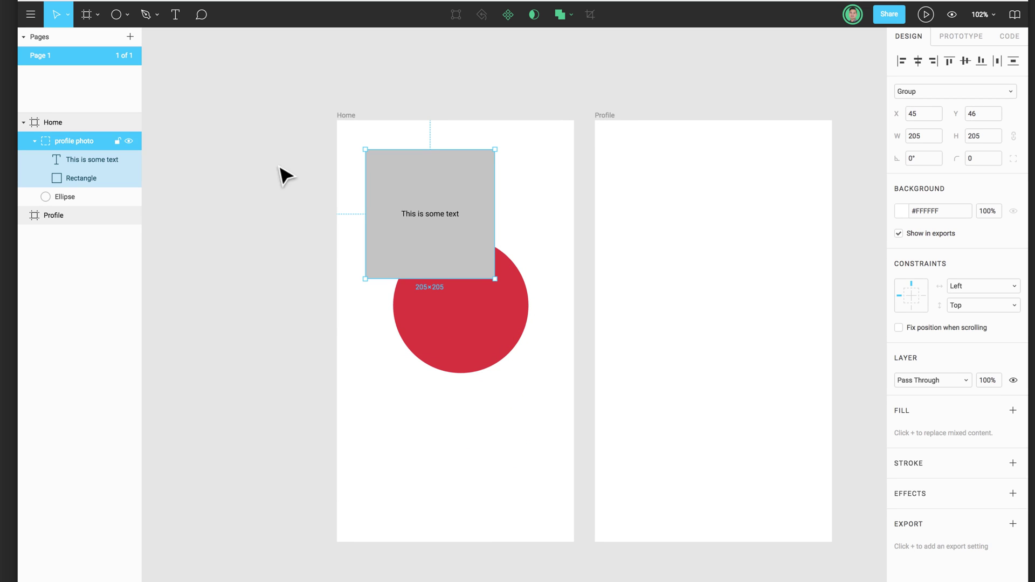
Toggle the profile photo group's visibility off and on, then drag it slightly lower
{"action": "left_click", "coordinate": [35, 142]}
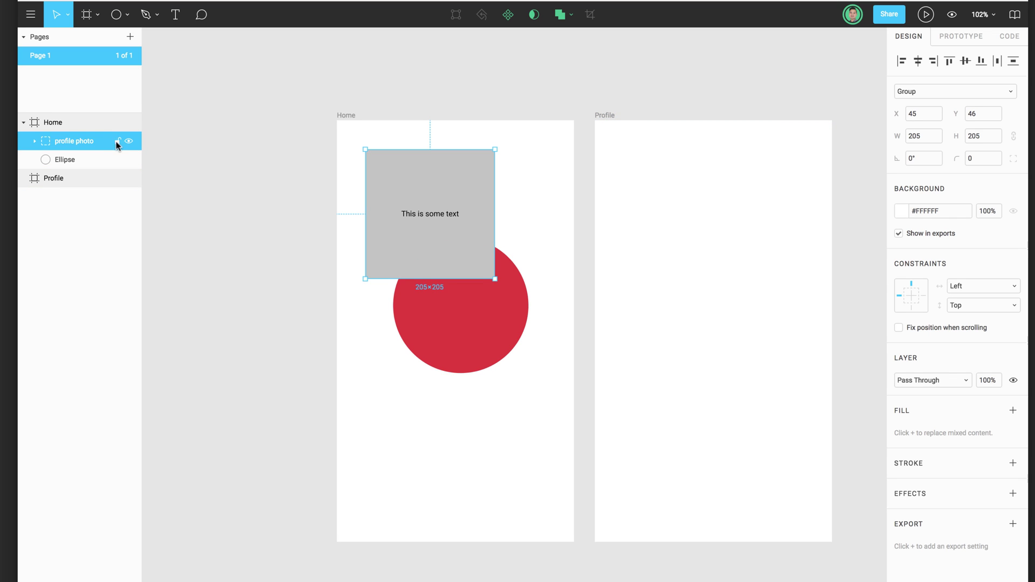
{"action": "left_click", "coordinate": [130, 141]}
{"action": "left_click", "coordinate": [129, 142]}
{"action": "mouse_move", "coordinate": [391, 171]}
{"action": "left_mouse_down"}
{"action": "mouse_move", "coordinate": [406, 188]}
{"action": "mouse_move", "coordinate": [386, 178]}
{"action": "left_mouse_up"}
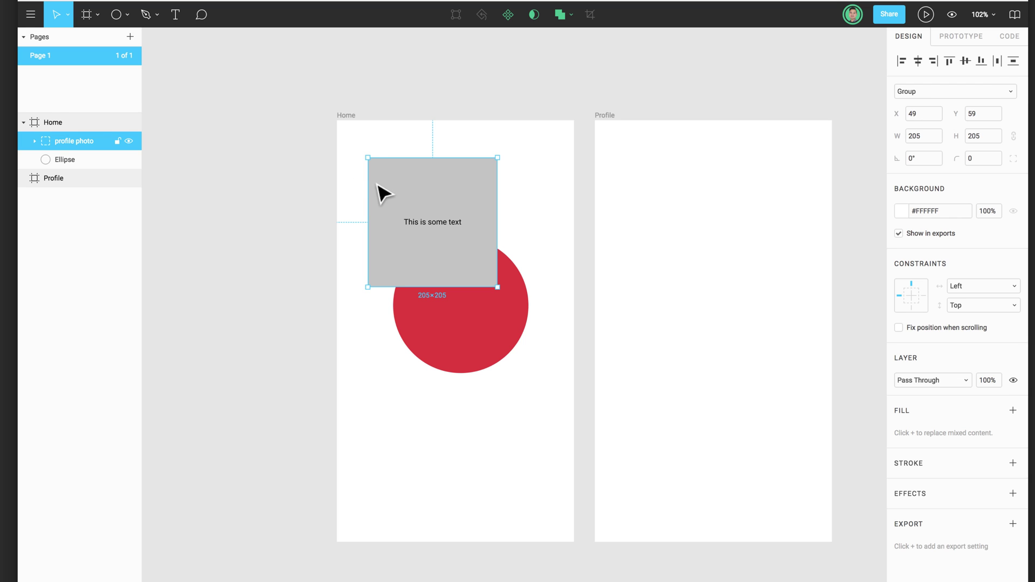
Expand profile photo and select its child layers, ending on the grey square
{"action": "left_click", "coordinate": [35, 141]}
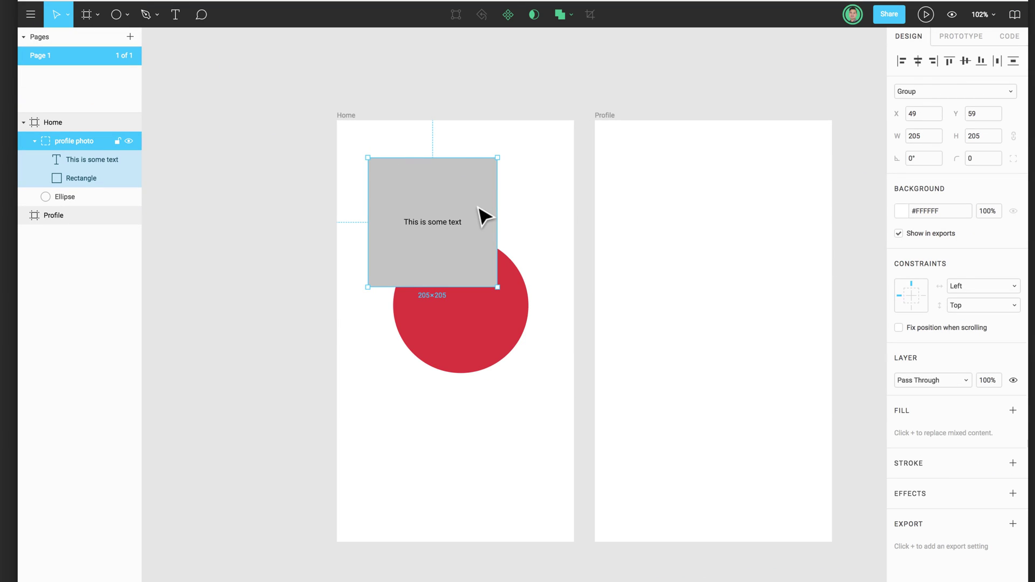
{"action": "left_click", "coordinate": [65, 157]}
{"action": "left_click", "coordinate": [65, 142]}
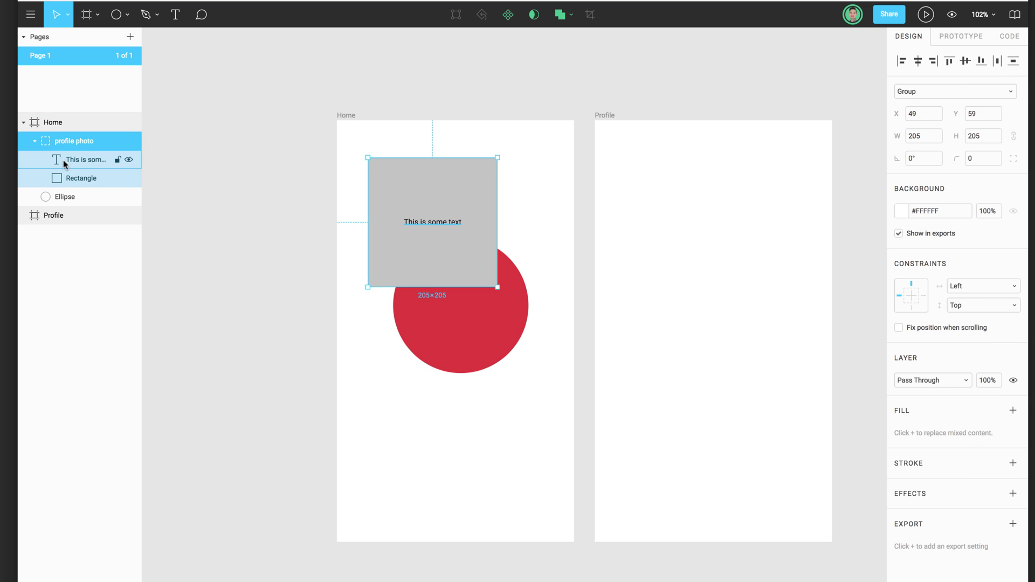
{"action": "left_click", "coordinate": [63, 163]}
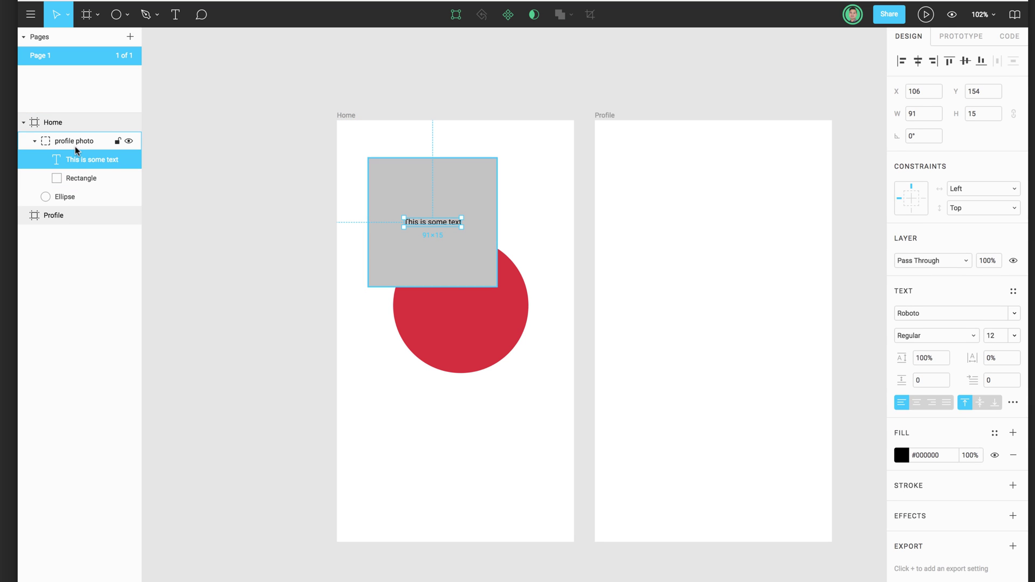
{"action": "left_click", "coordinate": [73, 179]}
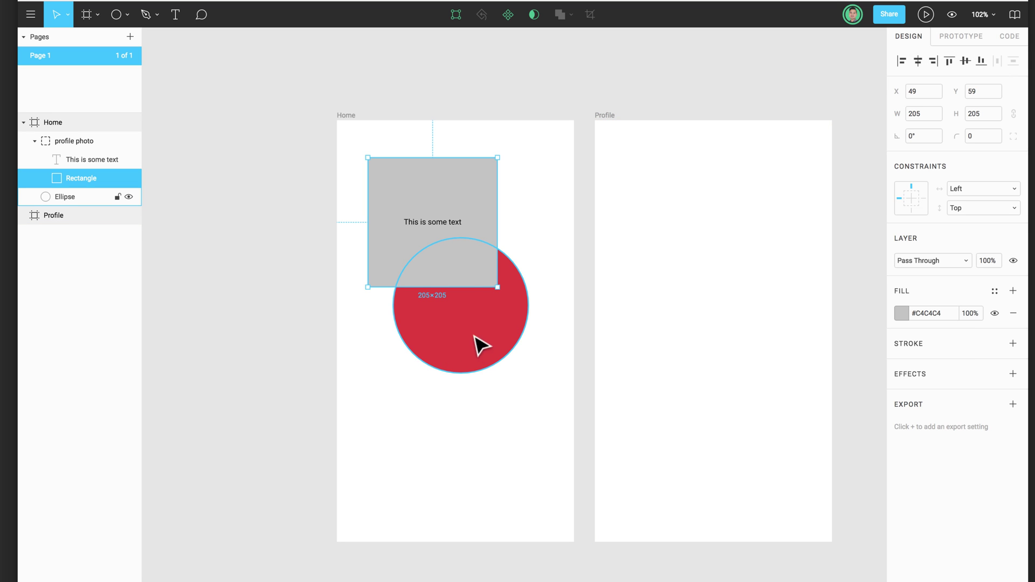
Left- and top-align the red circle with the grey square, then move both down together
{"action": "left_click", "coordinate": [479, 318], "text": "shift"}
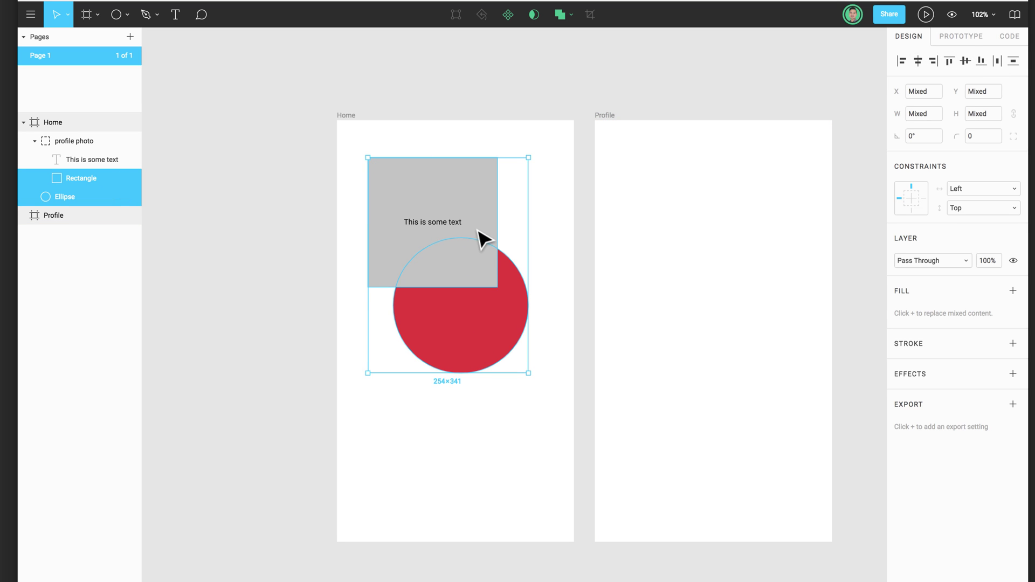
{"action": "left_click", "coordinate": [901, 61]}
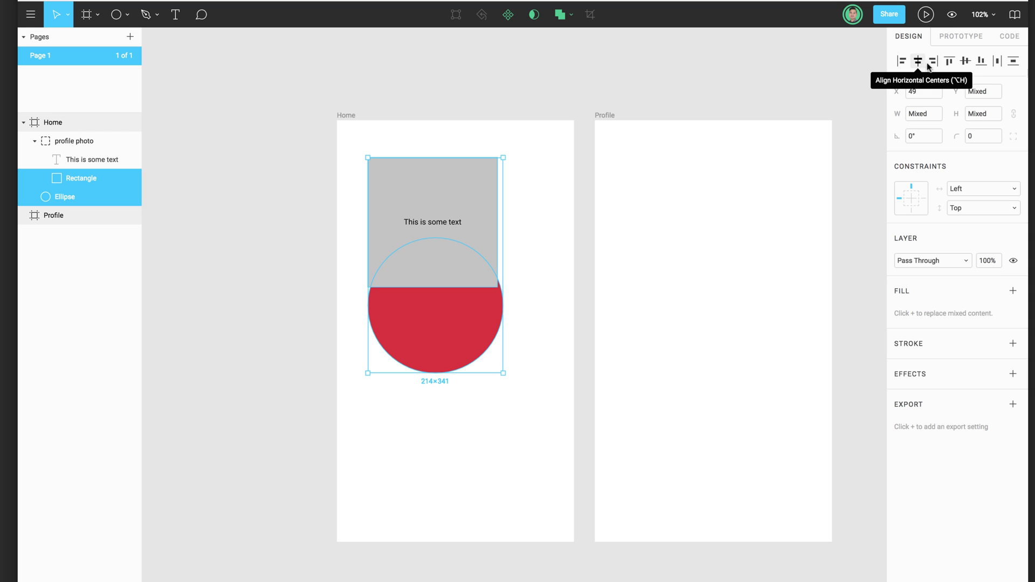
{"action": "left_click", "coordinate": [949, 63]}
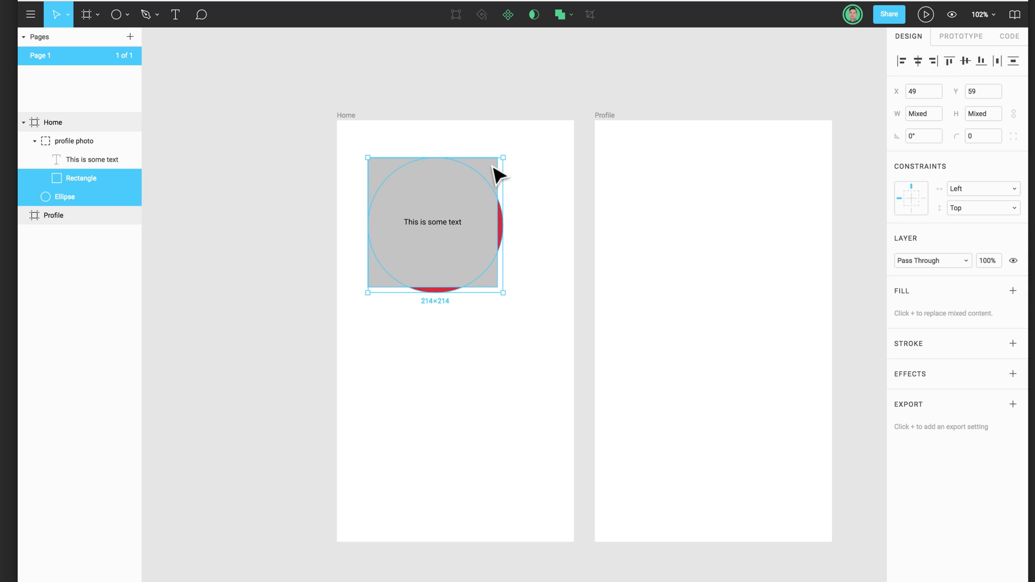
{"action": "mouse_move", "coordinate": [386, 168]}
{"action": "left_mouse_down"}
{"action": "mouse_move", "coordinate": [387, 194]}
{"action": "mouse_move", "coordinate": [384, 173]}
{"action": "mouse_move", "coordinate": [387, 183]}
{"action": "left_mouse_up"}
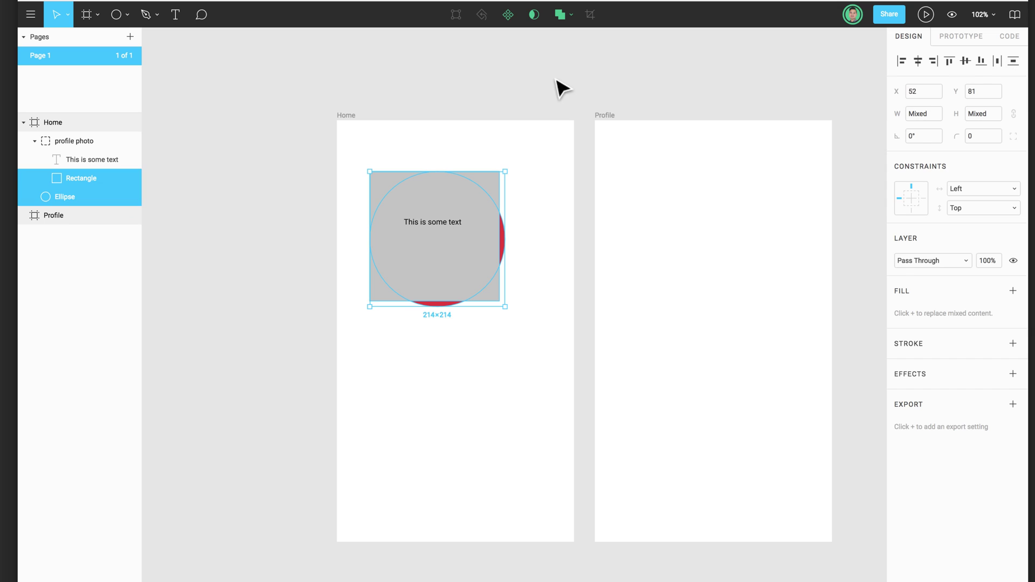
{"action": "left_click", "coordinate": [557, 88]}
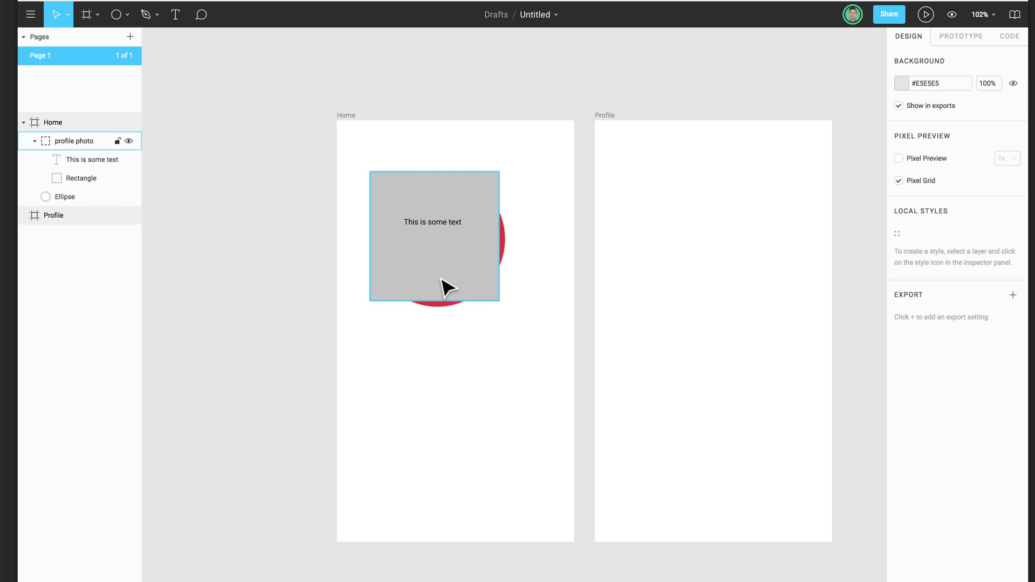
Rotate the profile photo group to 13.5°
{"action": "left_click", "coordinate": [73, 141]}
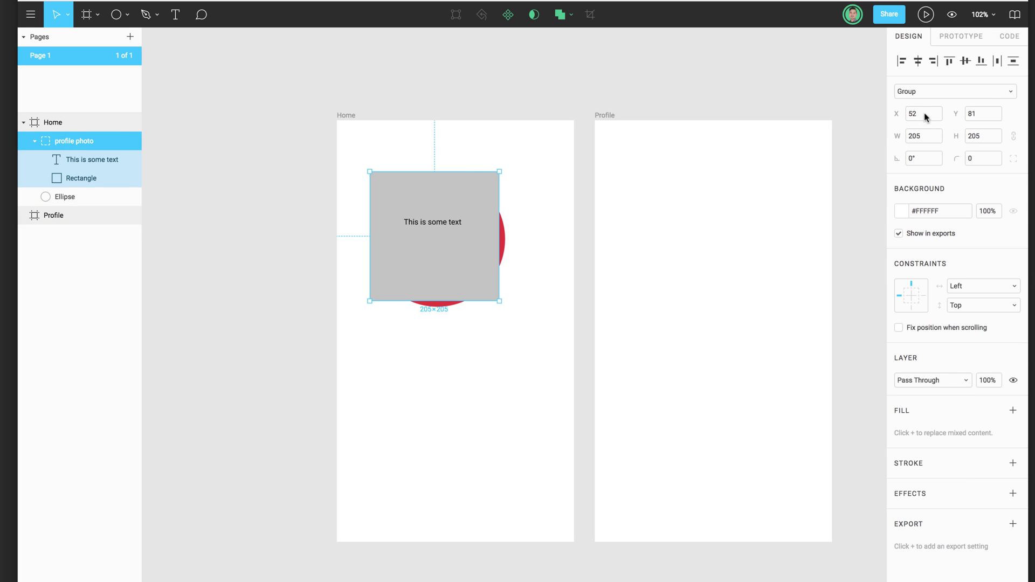
{"action": "left_click", "coordinate": [924, 162]}
{"action": "mouse_move", "coordinate": [896, 160]}
{"action": "left_mouse_down"}
{"action": "mouse_move", "coordinate": [922, 159]}
{"action": "mouse_move", "coordinate": [876, 159]}
{"action": "mouse_move", "coordinate": [895, 160]}
{"action": "left_mouse_up"}
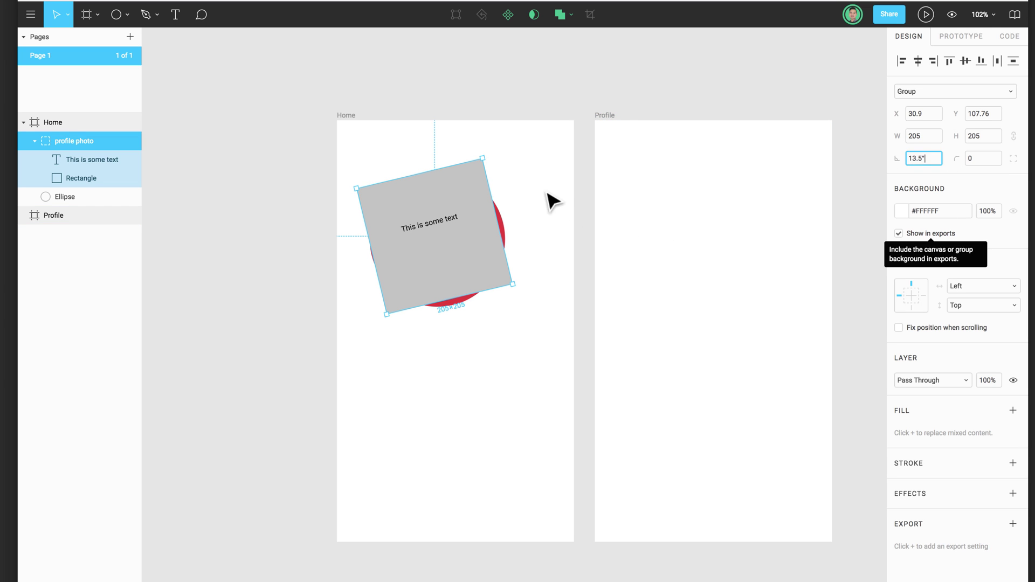
{"action": "left_click", "coordinate": [587, 189]}
{"action": "left_click", "coordinate": [488, 186]}
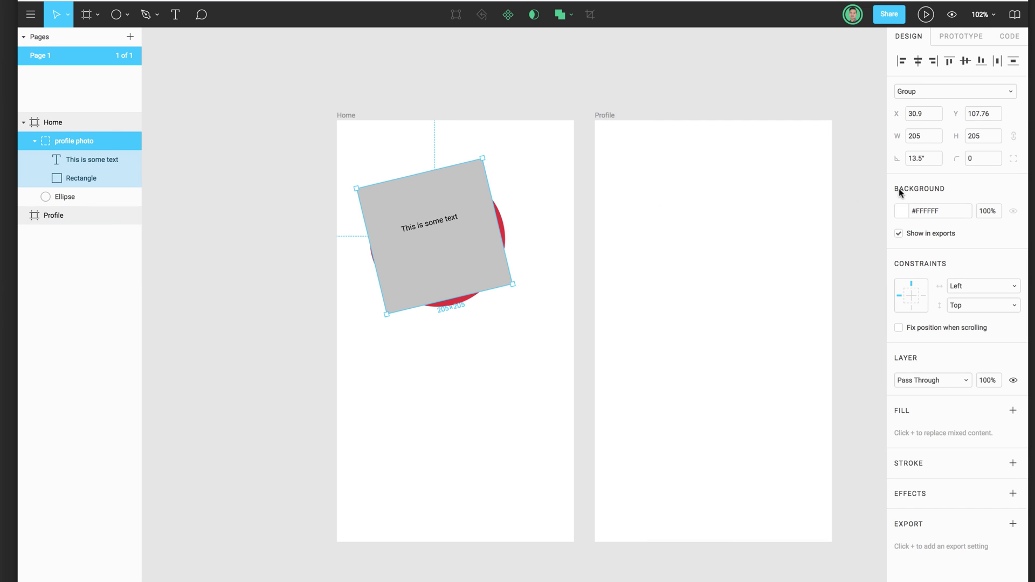
Set the square's corner radius to 20
{"action": "mouse_move", "coordinate": [970, 162]}
{"action": "left_mouse_down"}
{"action": "mouse_move", "coordinate": [1005, 162]}
{"action": "mouse_move", "coordinate": [24, 162]}
{"action": "mouse_move", "coordinate": [959, 162]}
{"action": "left_mouse_up"}
{"action": "left_click", "coordinate": [980, 163]}
{"action": "key", "text": "Return"}
{"action": "left_click", "coordinate": [607, 88]}
{"action": "left_click", "coordinate": [474, 189]}
Resize the Home frame to preview the layout with the tilted group
{"action": "left_click", "coordinate": [351, 116]}
{"action": "mouse_move", "coordinate": [574, 544]}
{"action": "left_mouse_down"}
{"action": "mouse_move", "coordinate": [677, 579]}
{"action": "mouse_move", "coordinate": [832, 581]}
{"action": "mouse_move", "coordinate": [749, 581]}
{"action": "mouse_move", "coordinate": [538, 469]}
{"action": "mouse_move", "coordinate": [740, 581]}
{"action": "mouse_move", "coordinate": [582, 477]}
{"action": "mouse_move", "coordinate": [732, 581]}
{"action": "mouse_move", "coordinate": [560, 516]}
{"action": "mouse_move", "coordinate": [563, 538]}
{"action": "left_mouse_up"}
{"action": "left_click", "coordinate": [464, 193]}
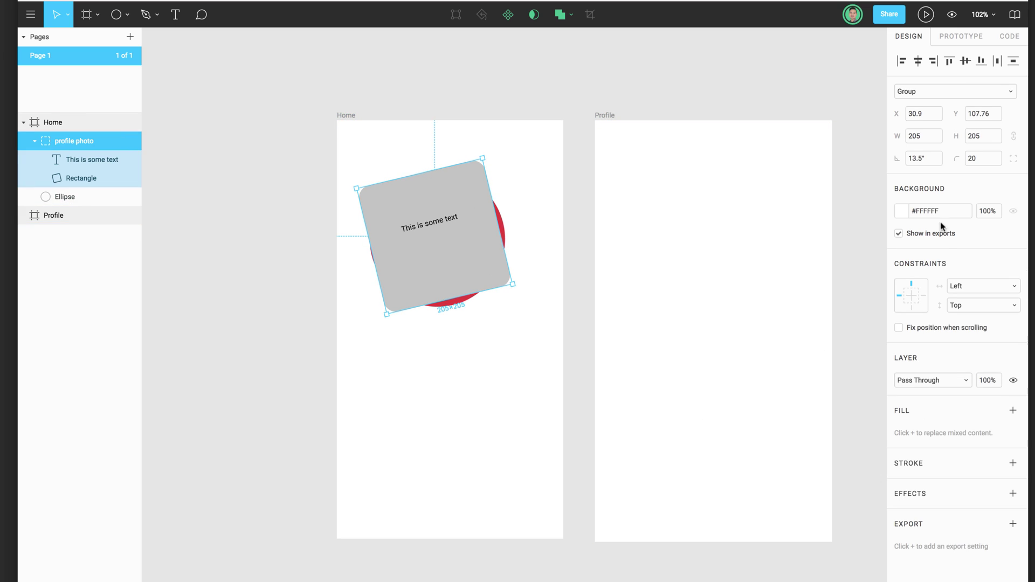
{"action": "left_click", "coordinate": [922, 296]}
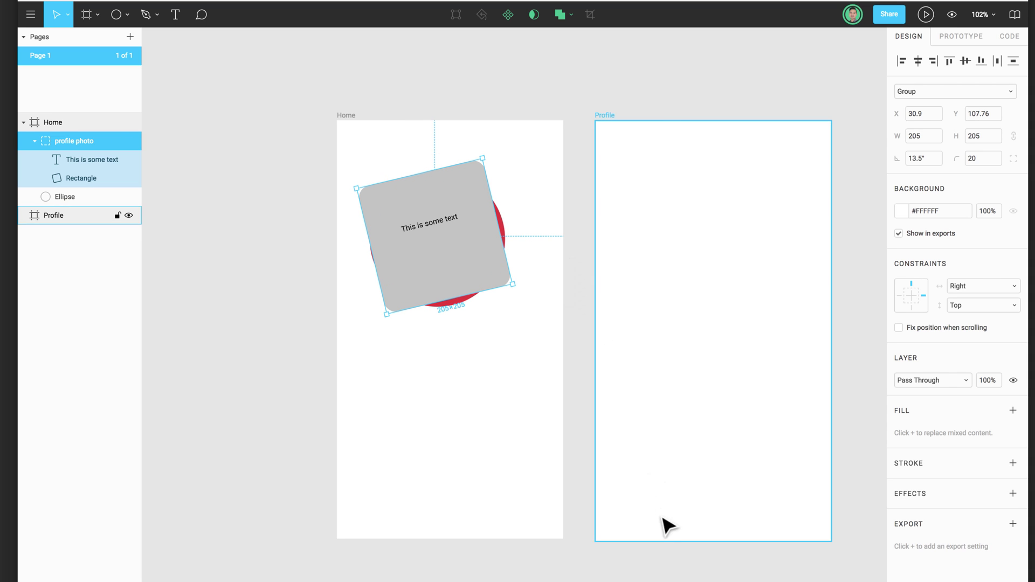
{"action": "left_click", "coordinate": [545, 542]}
{"action": "left_click", "coordinate": [346, 117]}
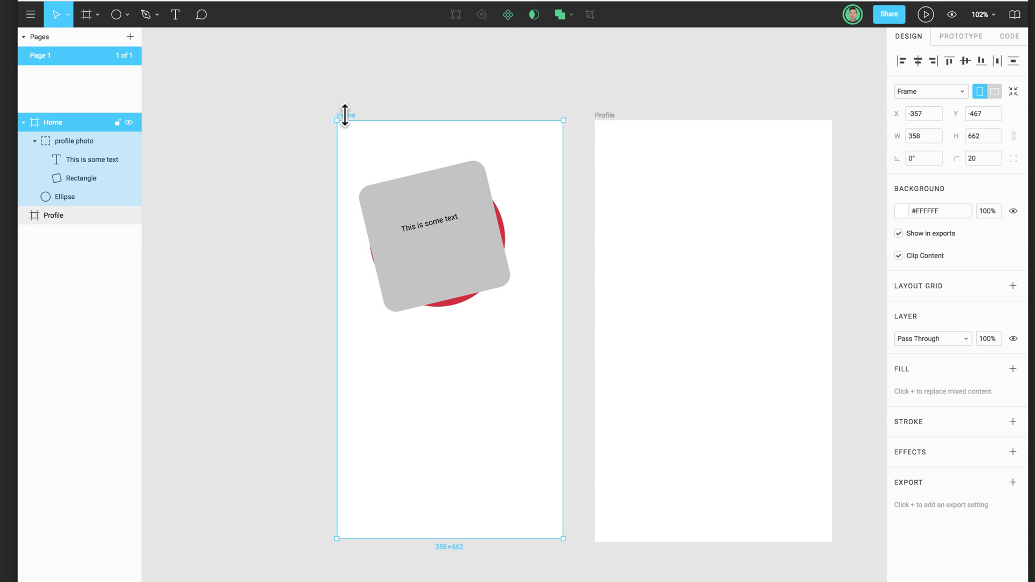
{"action": "left_click_drag", "start_coordinate": [561, 539], "coordinate": [806, 581]}
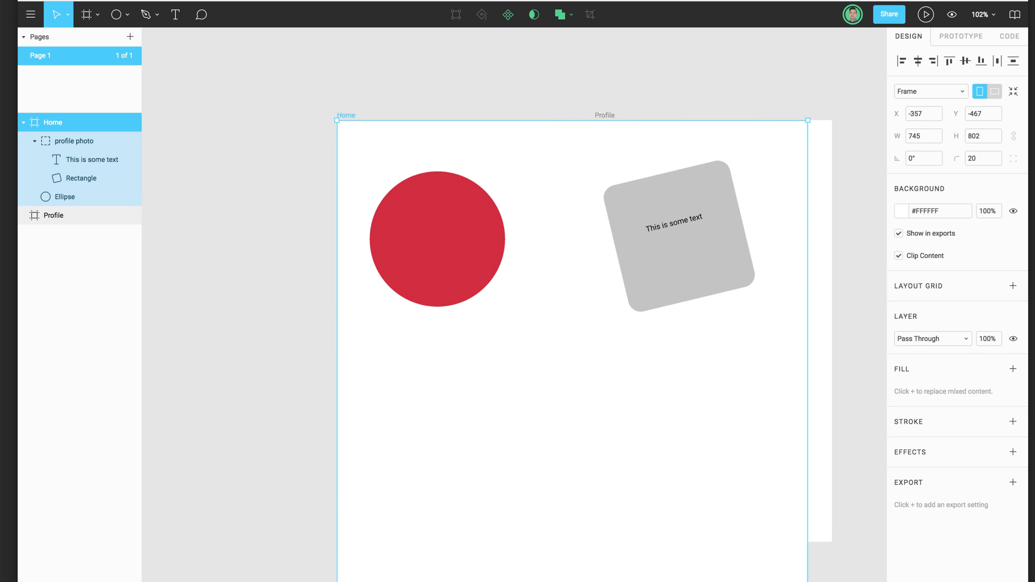
{"action": "left_click", "coordinate": [708, 187]}
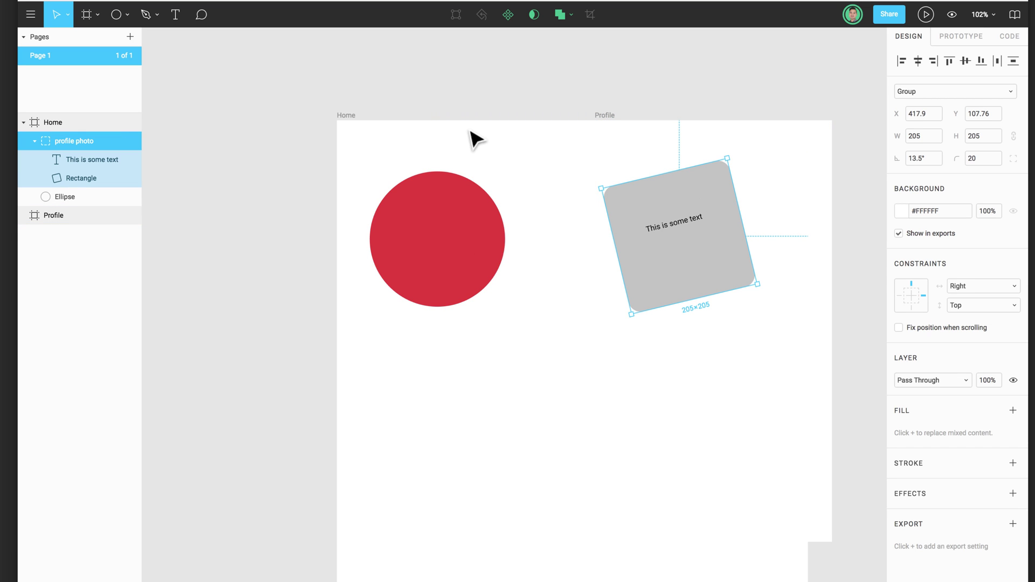
{"action": "left_click", "coordinate": [379, 115]}
{"action": "key", "text": "ctrl+z"}
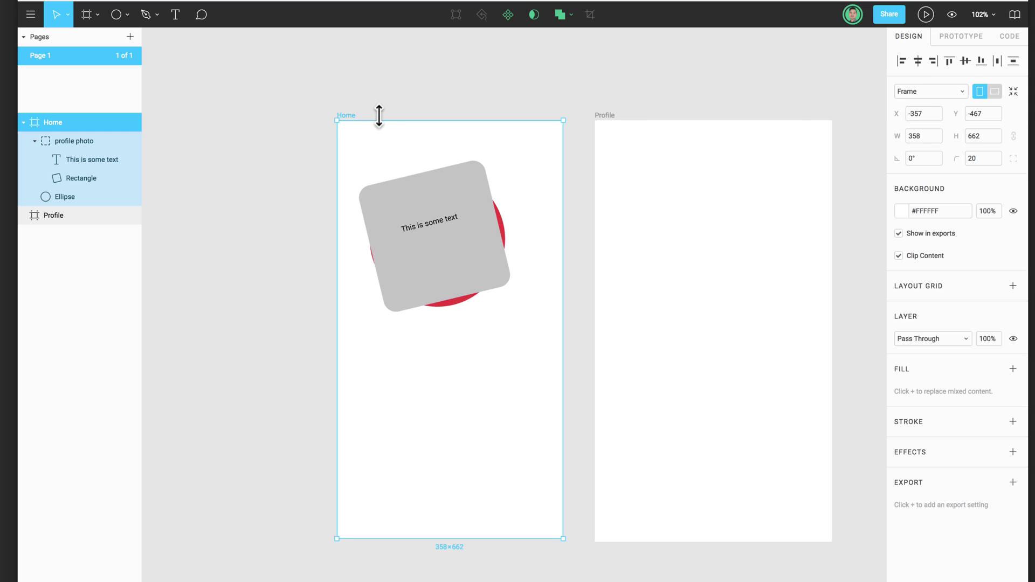
{"action": "key", "text": "Escape"}
{"action": "left_click", "coordinate": [428, 168]}
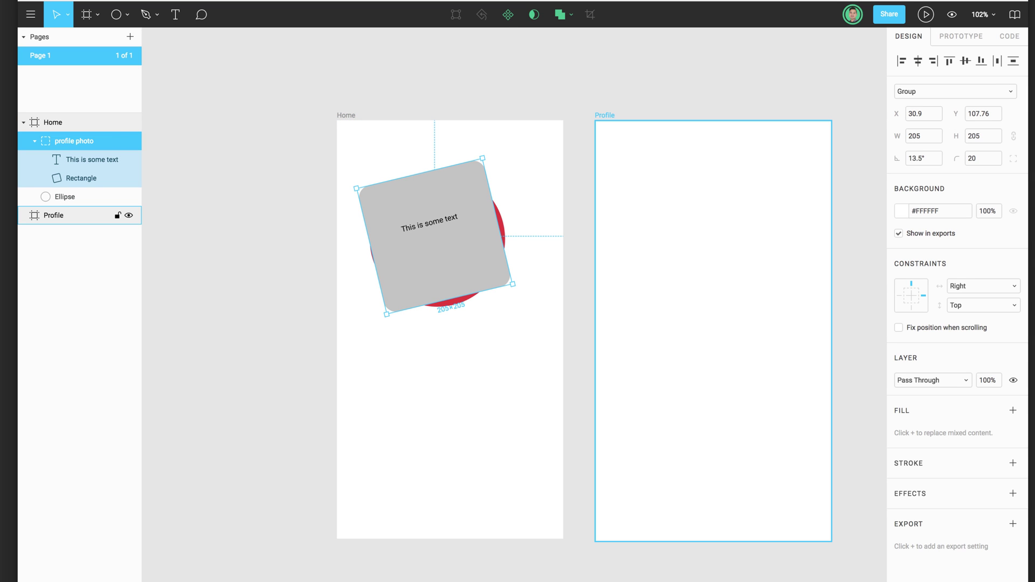
{"action": "left_click", "coordinate": [899, 296]}
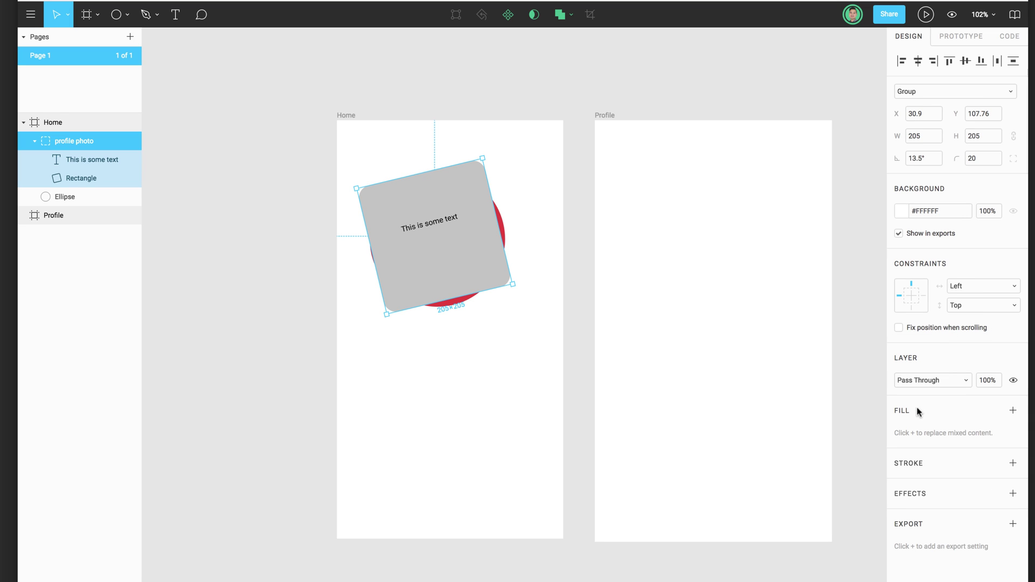
{"action": "left_click", "coordinate": [1013, 410]}
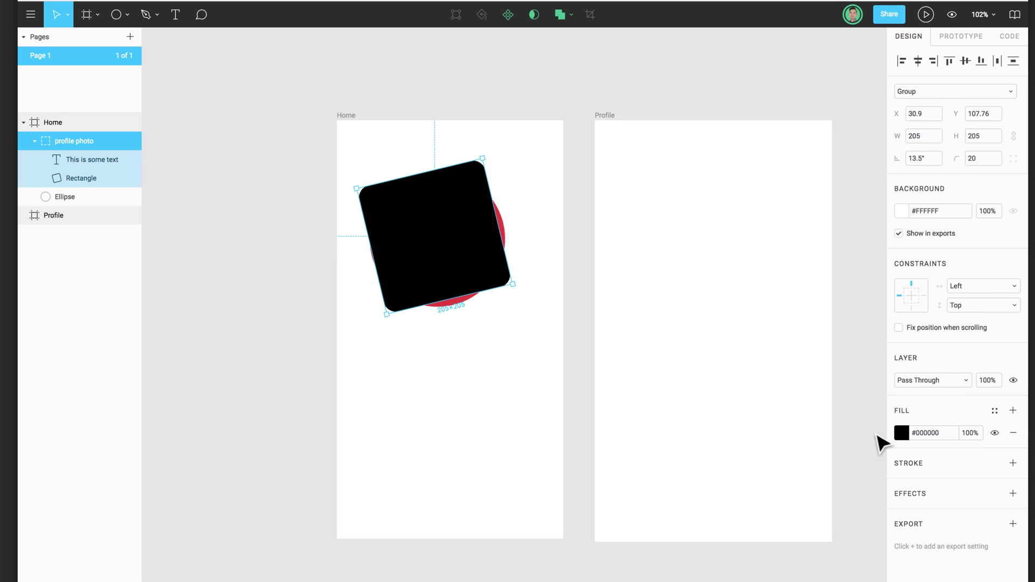
{"action": "left_click", "coordinate": [1013, 463]}
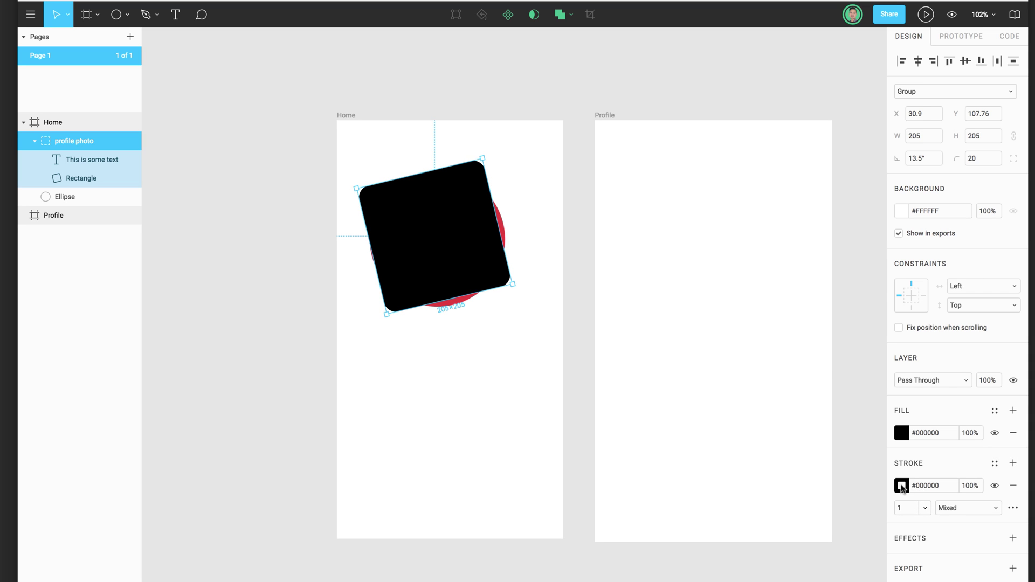
{"action": "left_click", "coordinate": [901, 486]}
{"action": "left_click_drag", "start_coordinate": [858, 422], "coordinate": [926, 370]}
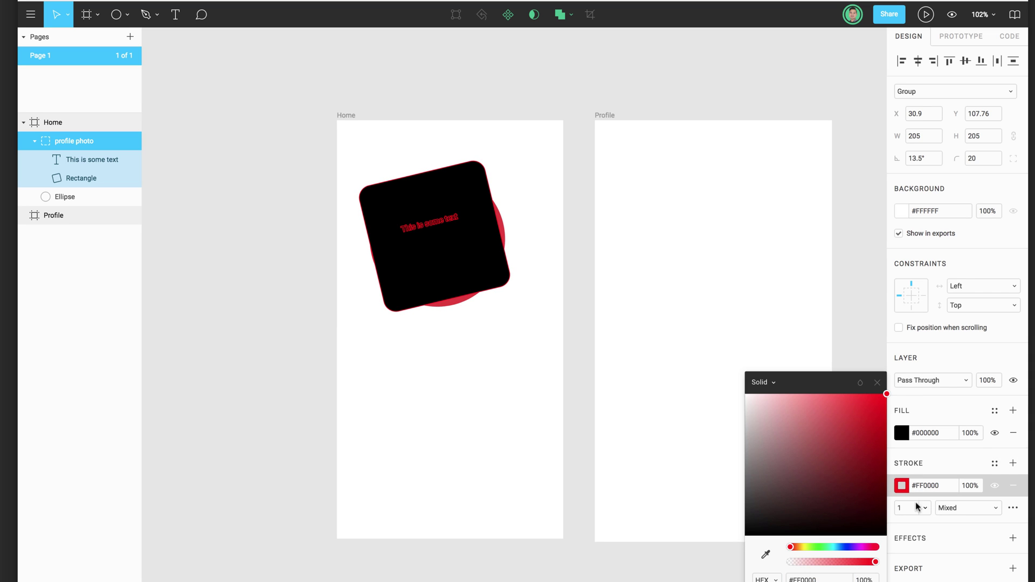
{"action": "left_click", "coordinate": [843, 547]}
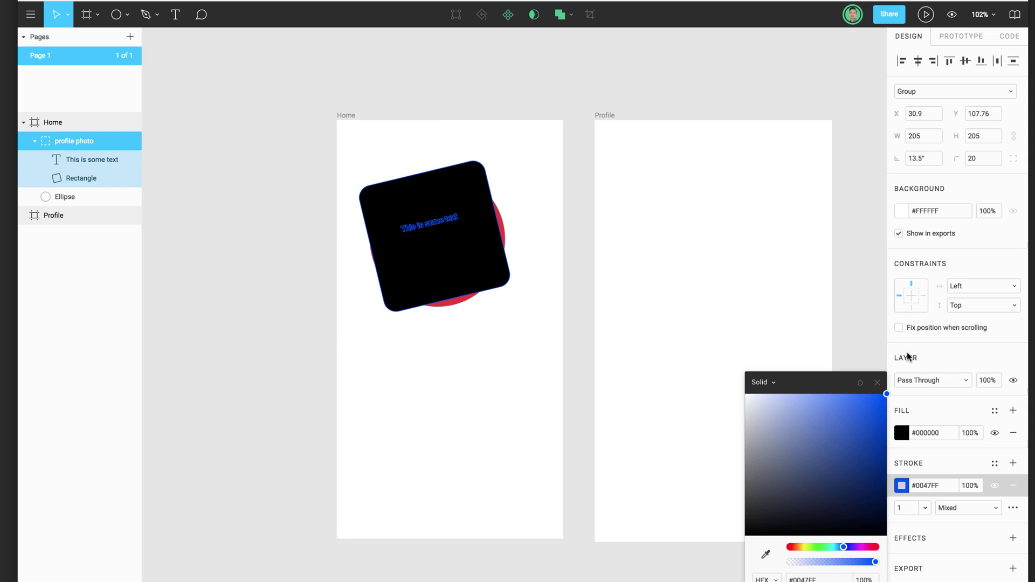
{"action": "left_click", "coordinate": [961, 466]}
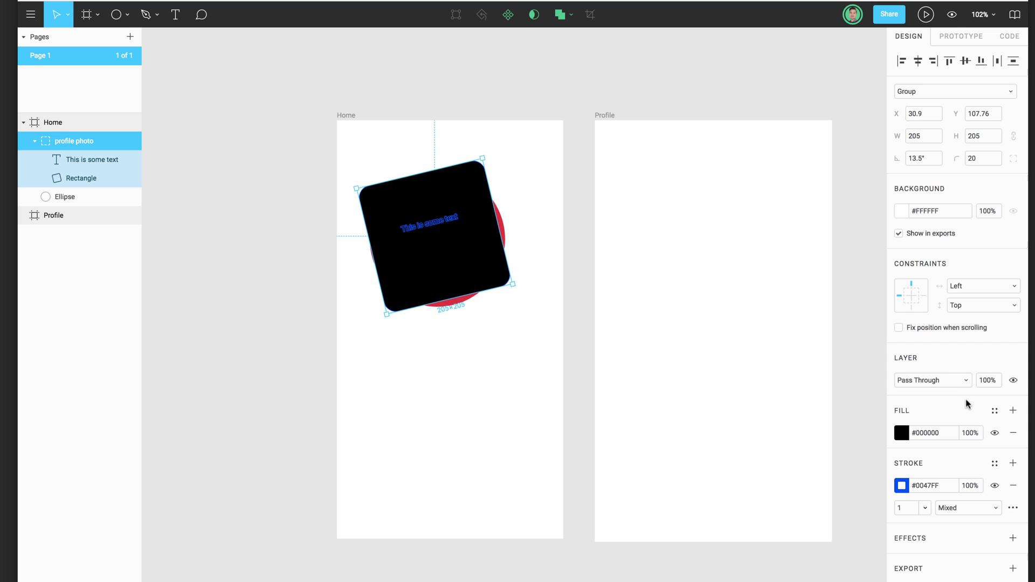
{"action": "left_click", "coordinate": [79, 161]}
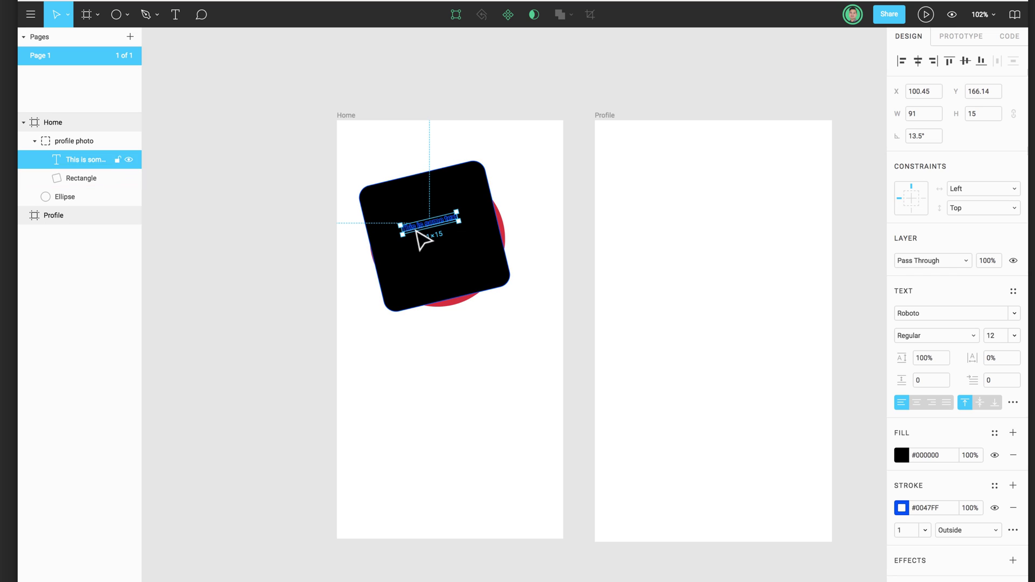
{"action": "left_click", "coordinate": [67, 145]}
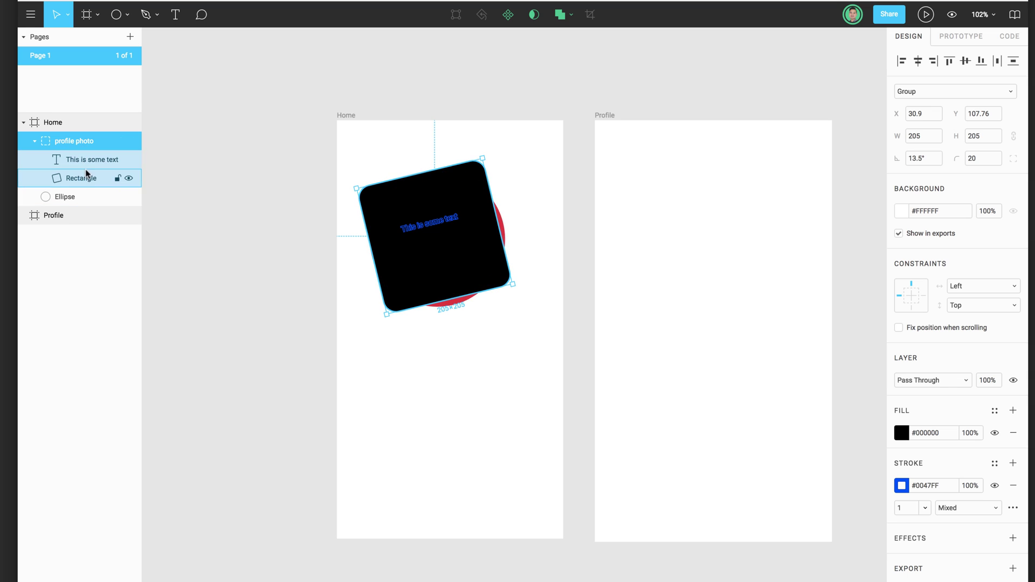
{"action": "key", "text": "Return"}
{"action": "key", "text": "Escape"}
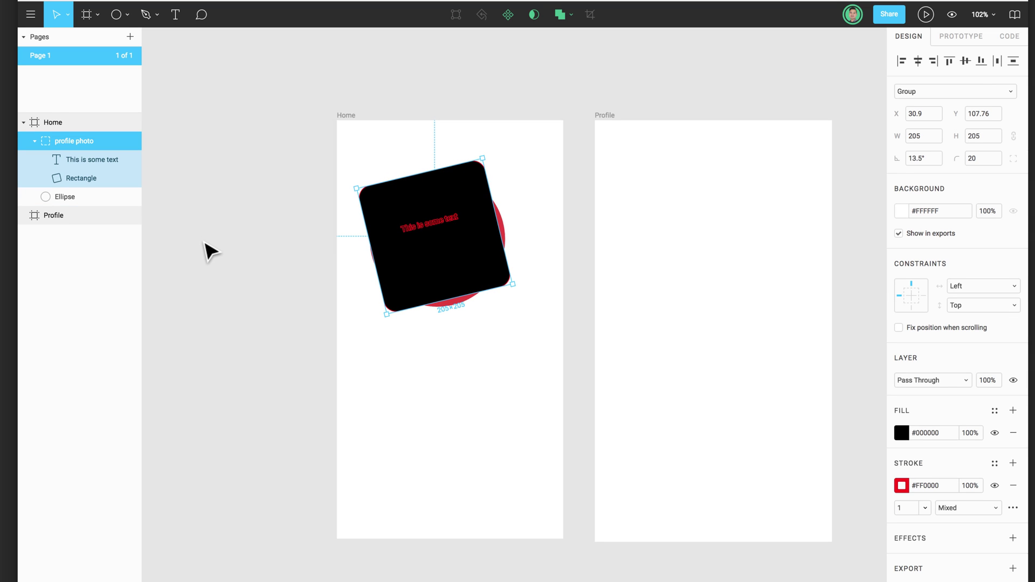
{"action": "key", "text": "ctrl+z"}
{"action": "key", "text": "ctrl+z"}
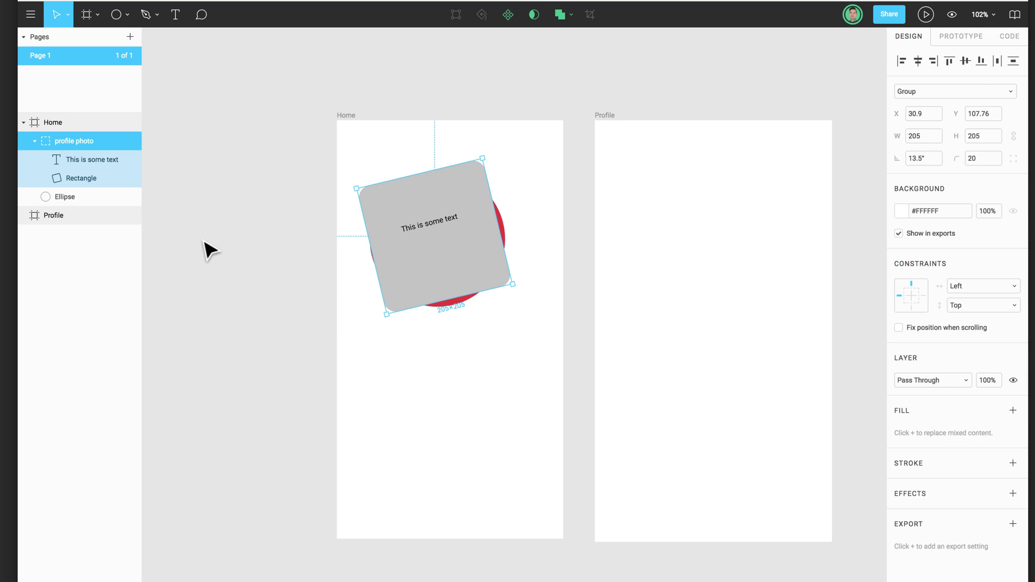
Add a 4-weight blue #1C3CE1 inside stroke and a Drop Shadow to the Rectangle layer
{"action": "left_click", "coordinate": [67, 180]}
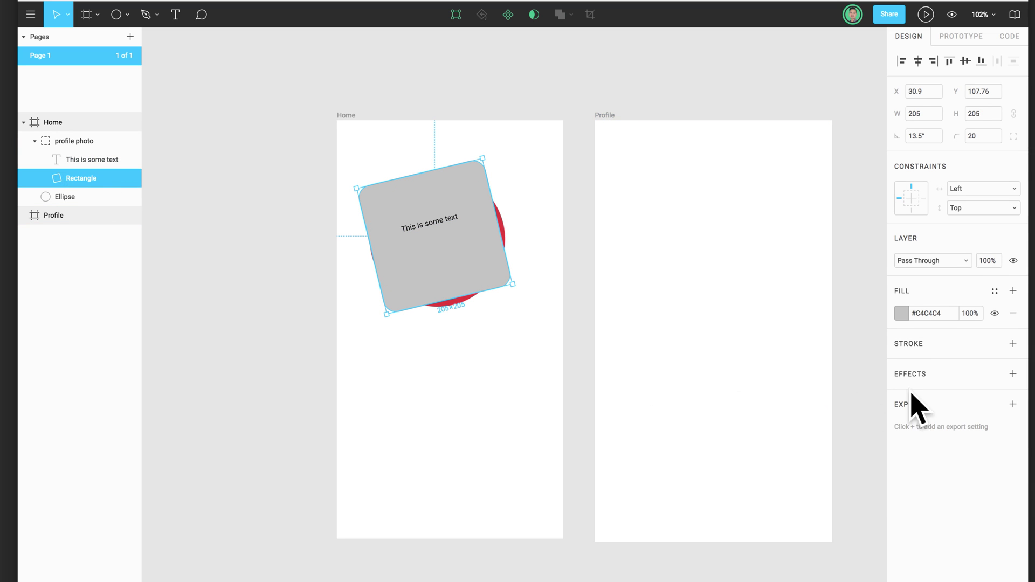
{"action": "left_click", "coordinate": [1012, 344]}
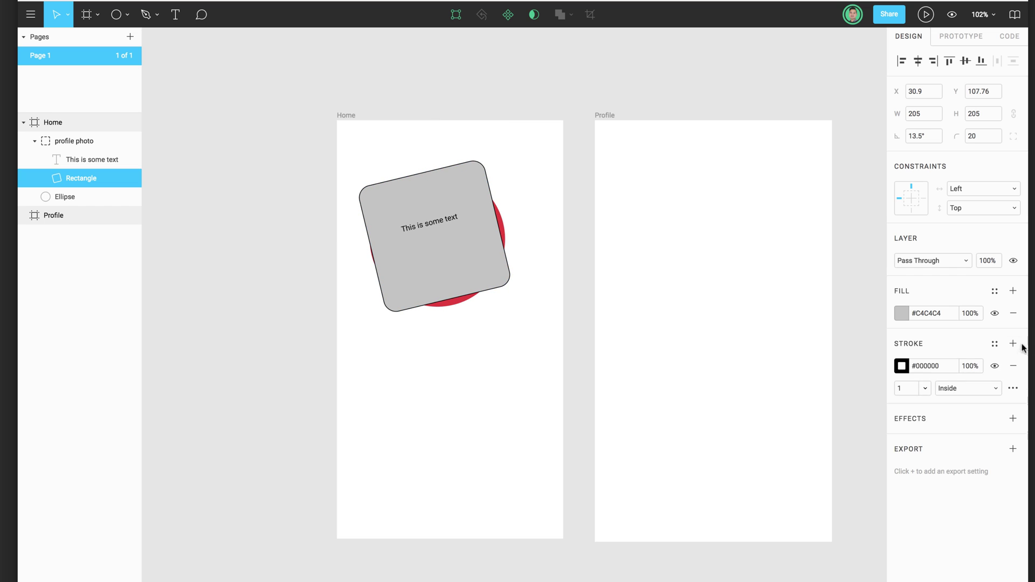
{"action": "left_click", "coordinate": [901, 366]}
{"action": "left_click", "coordinate": [845, 530]}
{"action": "left_click", "coordinate": [868, 396]}
{"action": "left_click", "coordinate": [926, 388]}
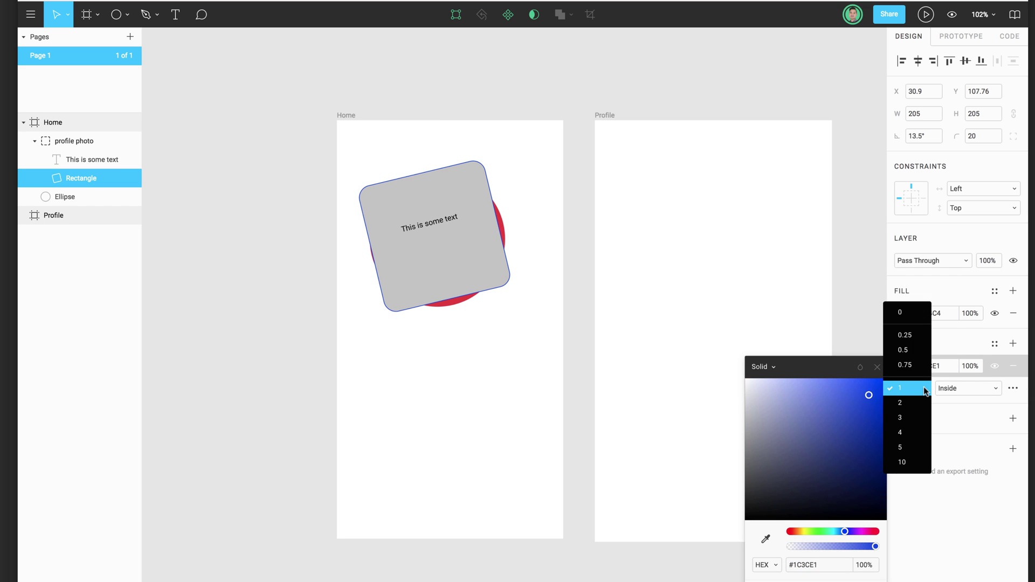
{"action": "left_click", "coordinate": [913, 434]}
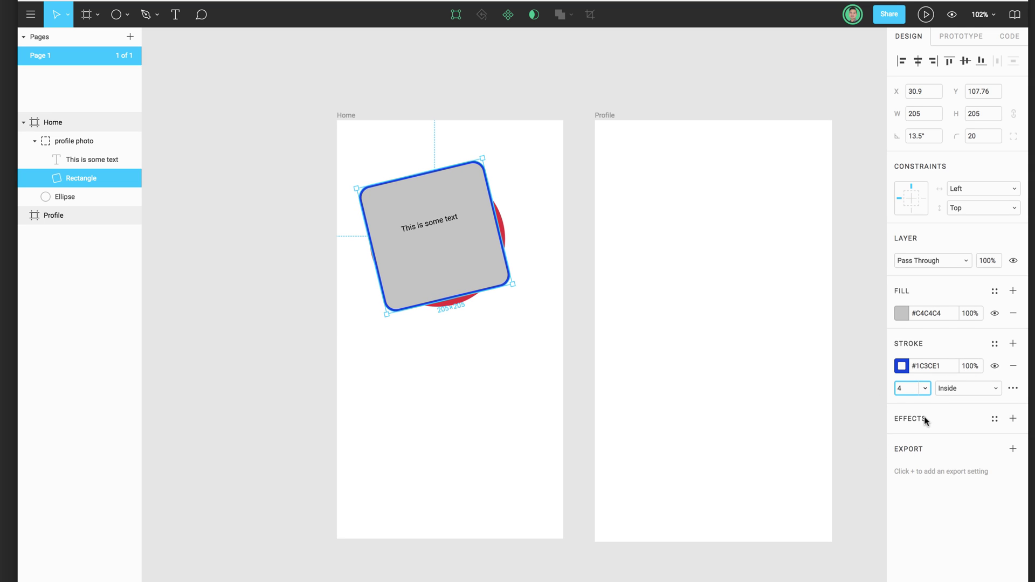
{"action": "left_click", "coordinate": [1014, 419]}
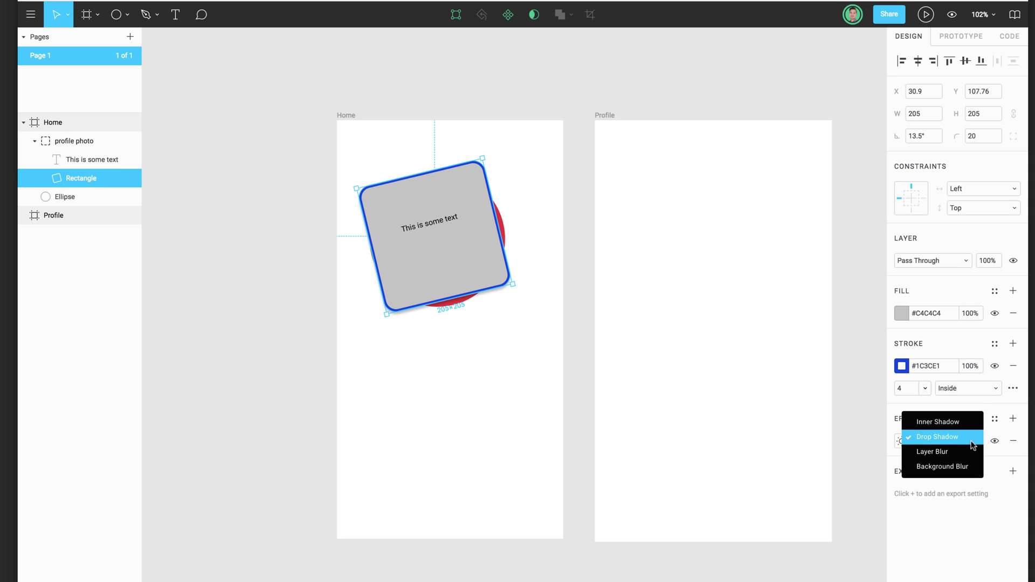
{"action": "left_click", "coordinate": [555, 291]}
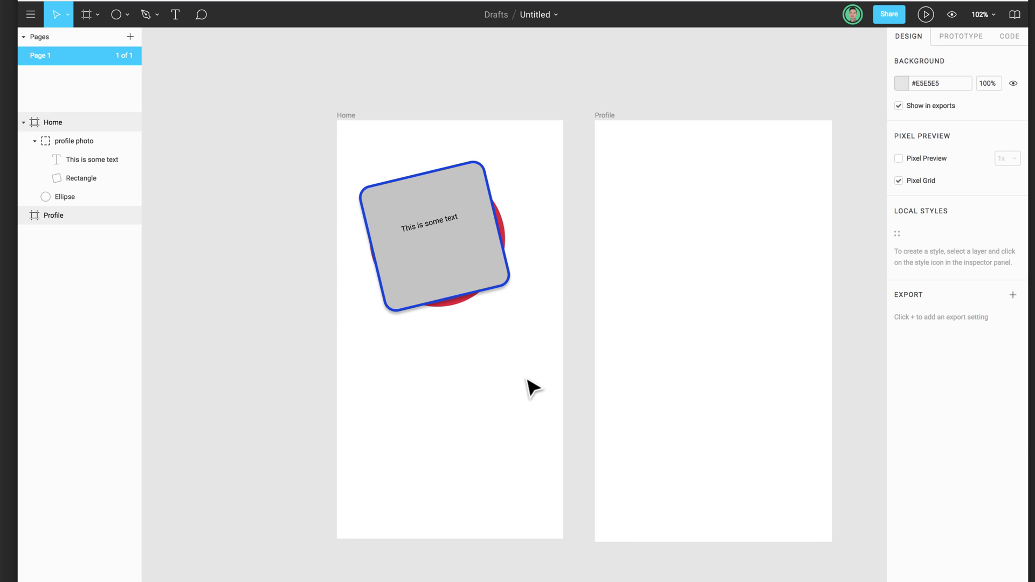
Drag the profile photo card below the red circle and give the group a Drop Shadow effect
{"action": "left_click_drag", "start_coordinate": [464, 254], "coordinate": [495, 383]}
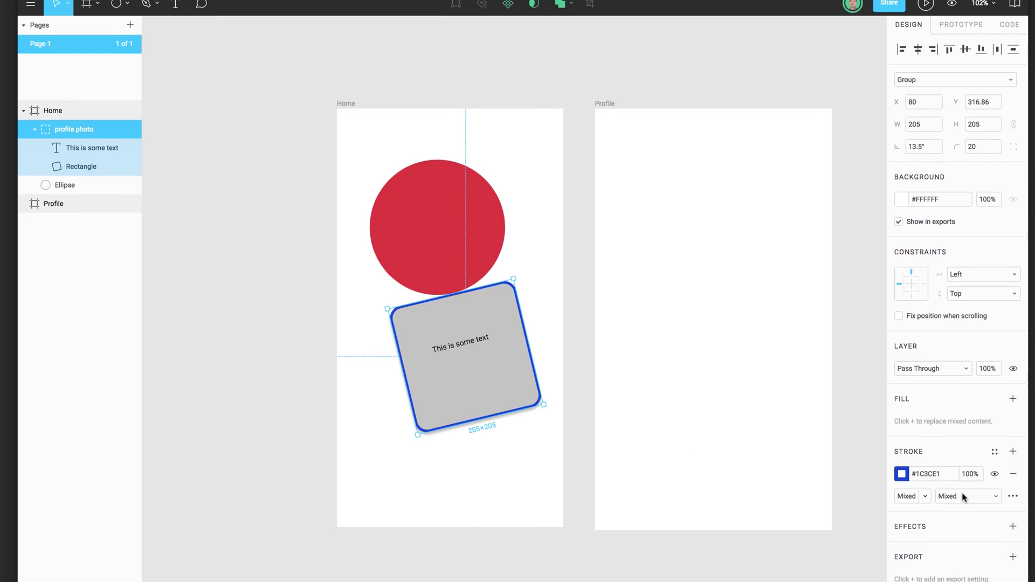
{"action": "left_click", "coordinate": [1013, 517]}
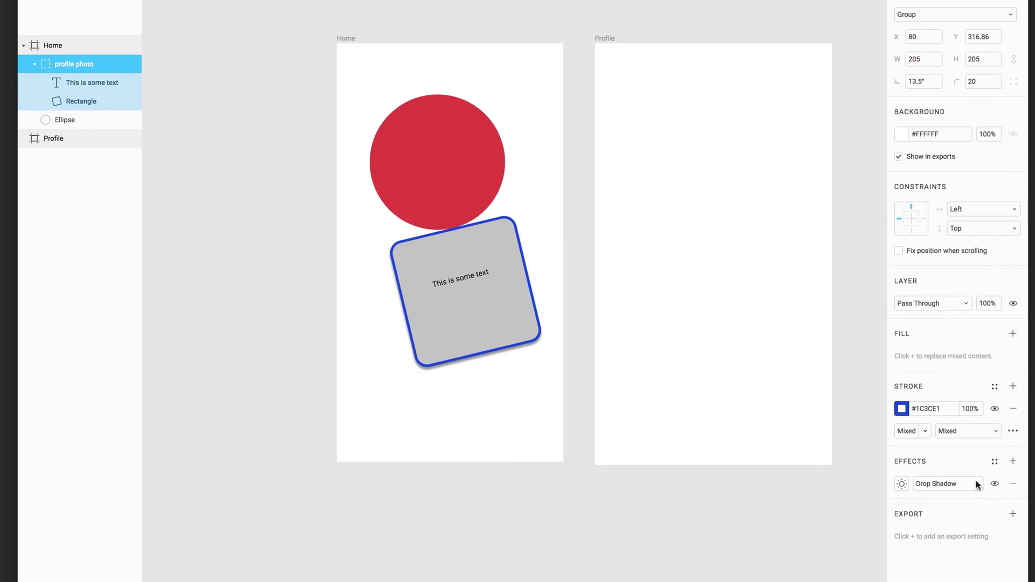
{"action": "left_click", "coordinate": [975, 539]}
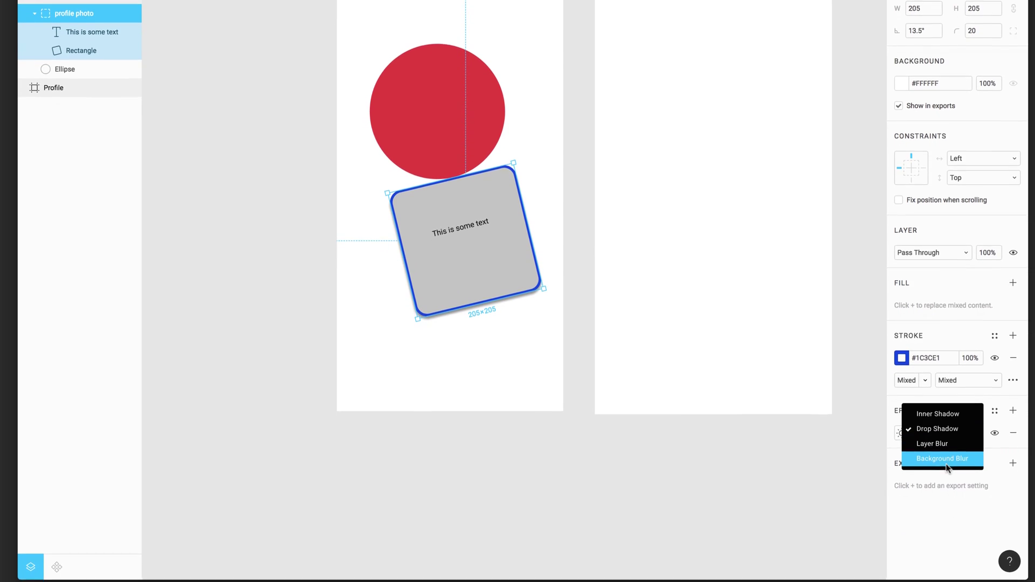
{"action": "left_click", "coordinate": [947, 520]}
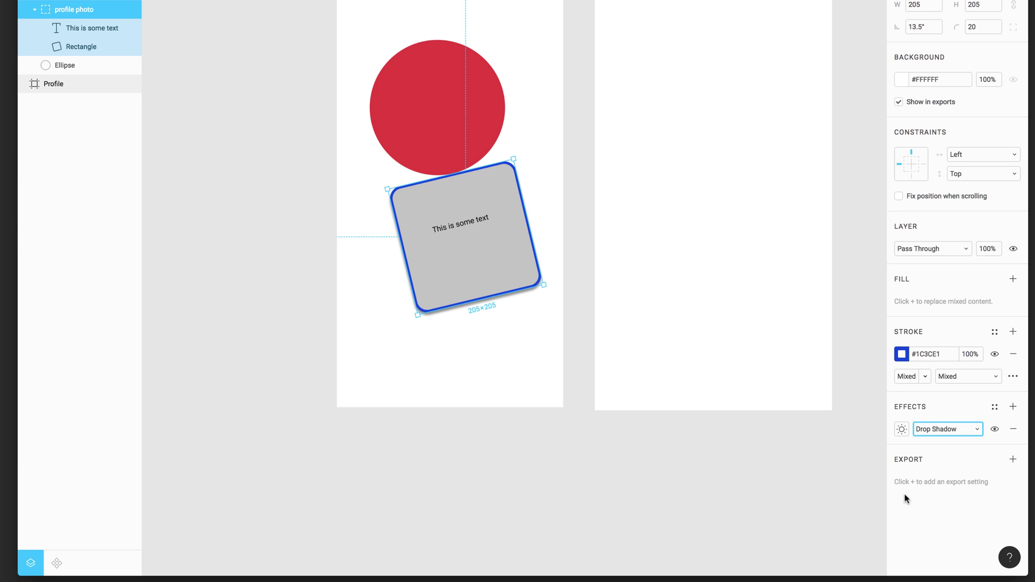
Add three PNG export settings for the profile photo group at 1x, 2x and 3x
{"action": "left_click", "coordinate": [1012, 459]}
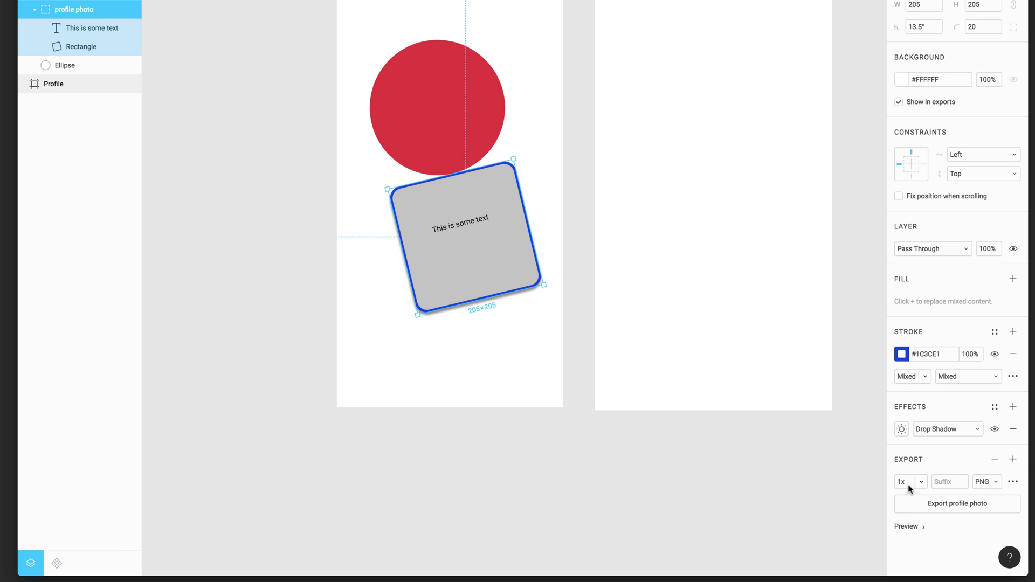
{"action": "left_click", "coordinate": [1013, 459]}
{"action": "left_click", "coordinate": [1013, 459]}
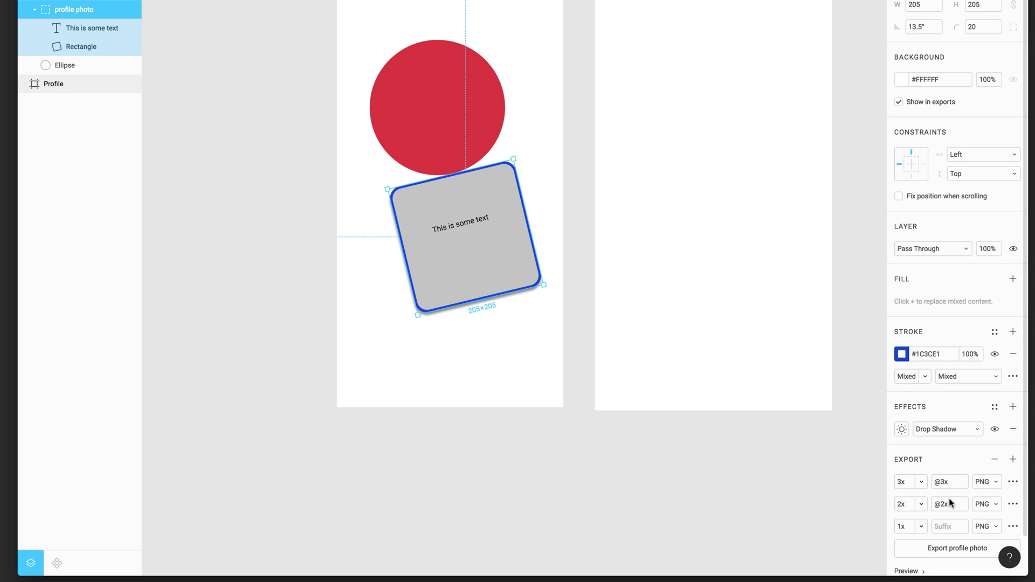
{"action": "left_click", "coordinate": [984, 481]}
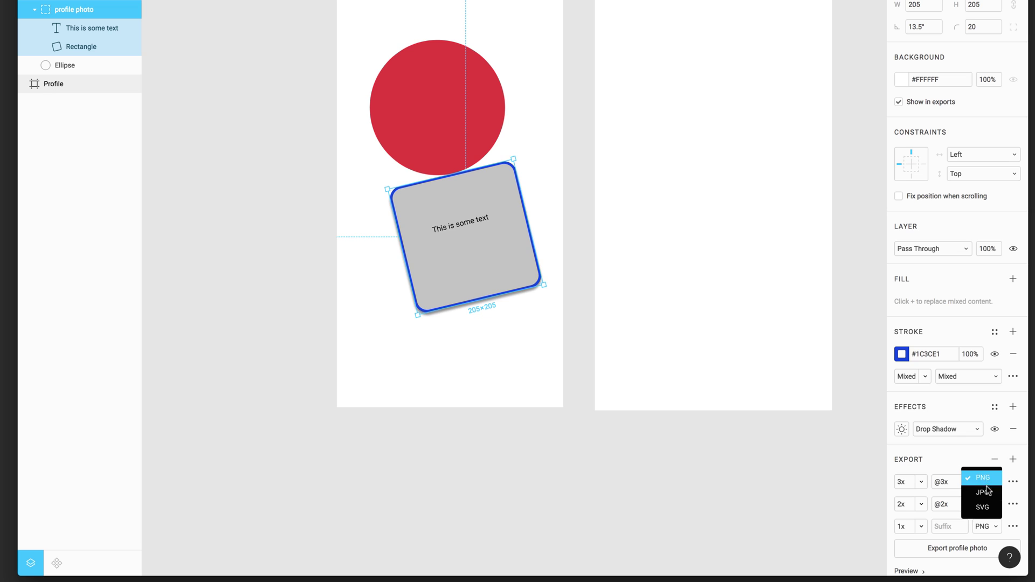
{"action": "left_click", "coordinate": [952, 462]}
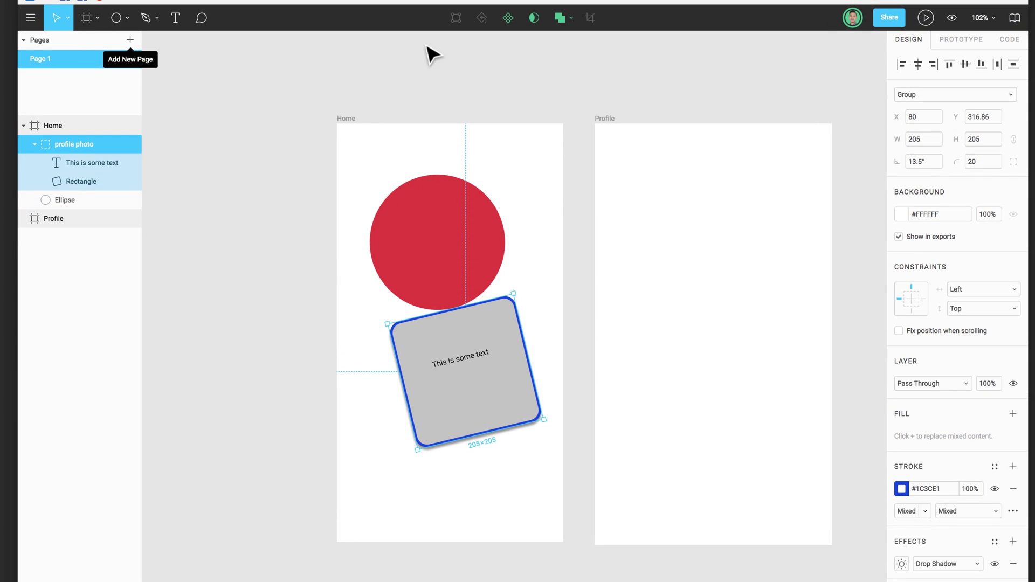
Move the card up over the red circle, scale it up with the Scale (K) tool, and union it
{"action": "left_click", "coordinate": [688, 75]}
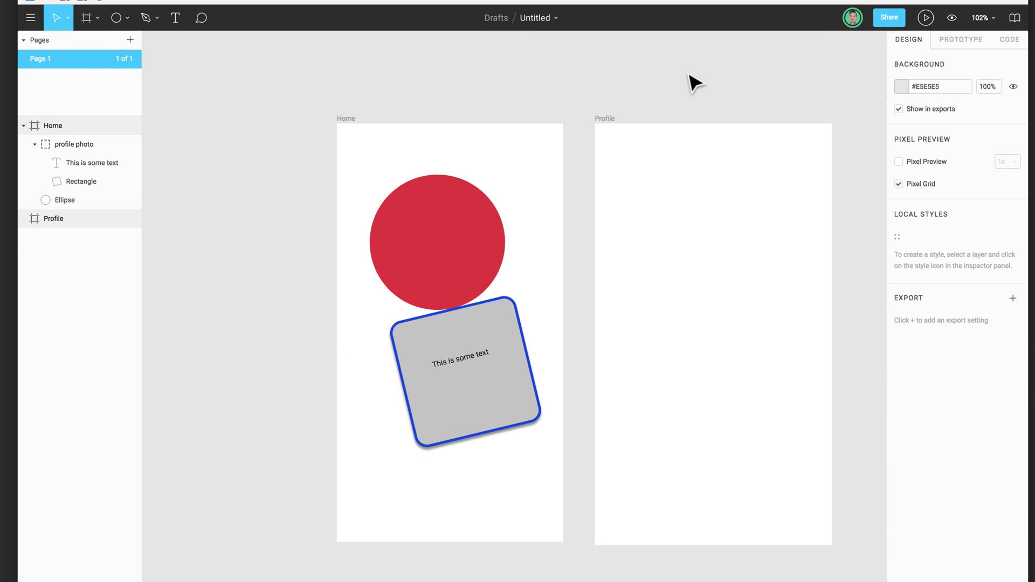
{"action": "left_click_drag", "start_coordinate": [513, 323], "coordinate": [464, 276]}
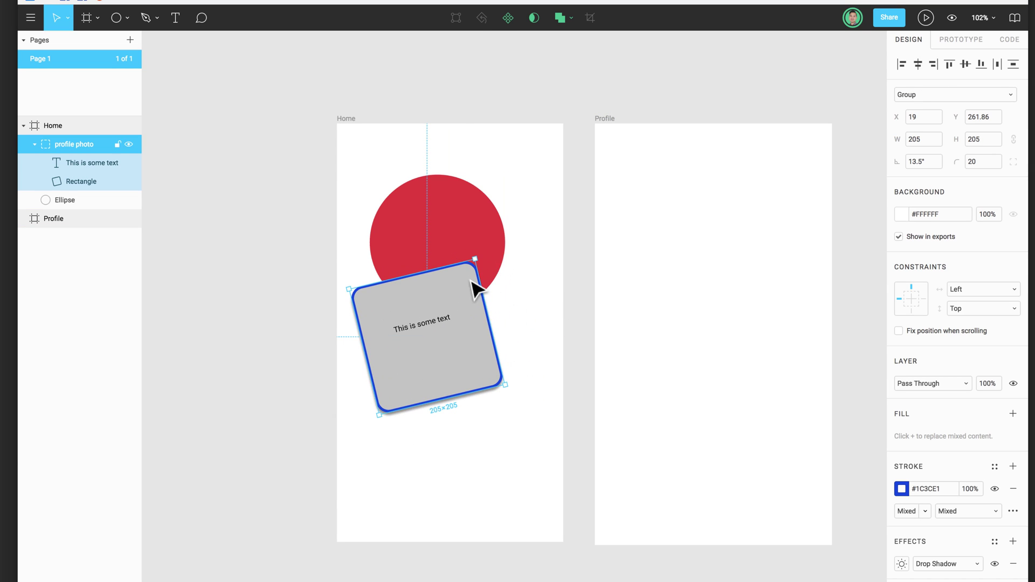
{"action": "left_click", "coordinate": [68, 18]}
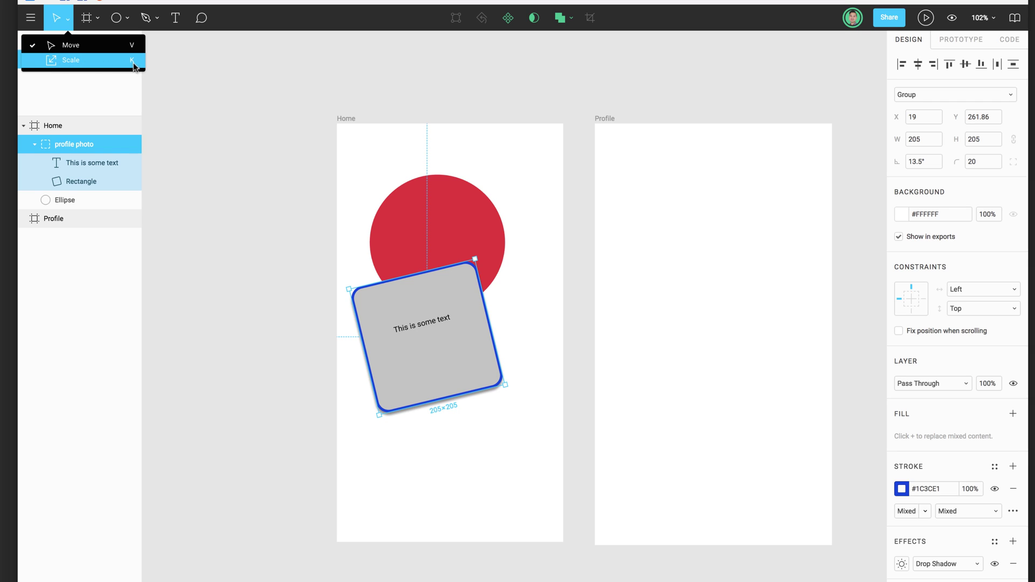
{"action": "left_click", "coordinate": [76, 60]}
{"action": "left_click_drag", "start_coordinate": [476, 258], "coordinate": [488, 237]}
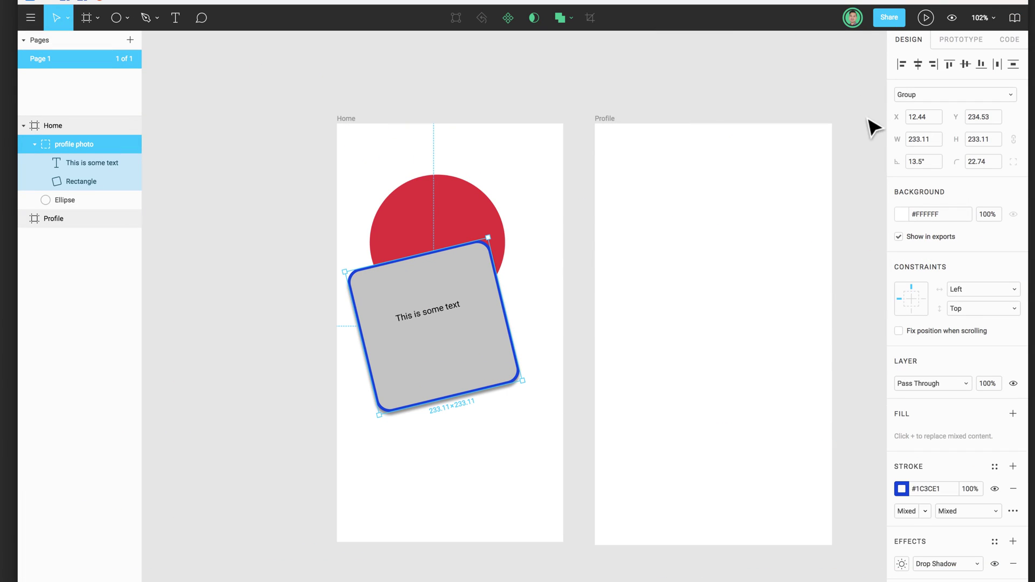
{"action": "left_click", "coordinate": [559, 16]}
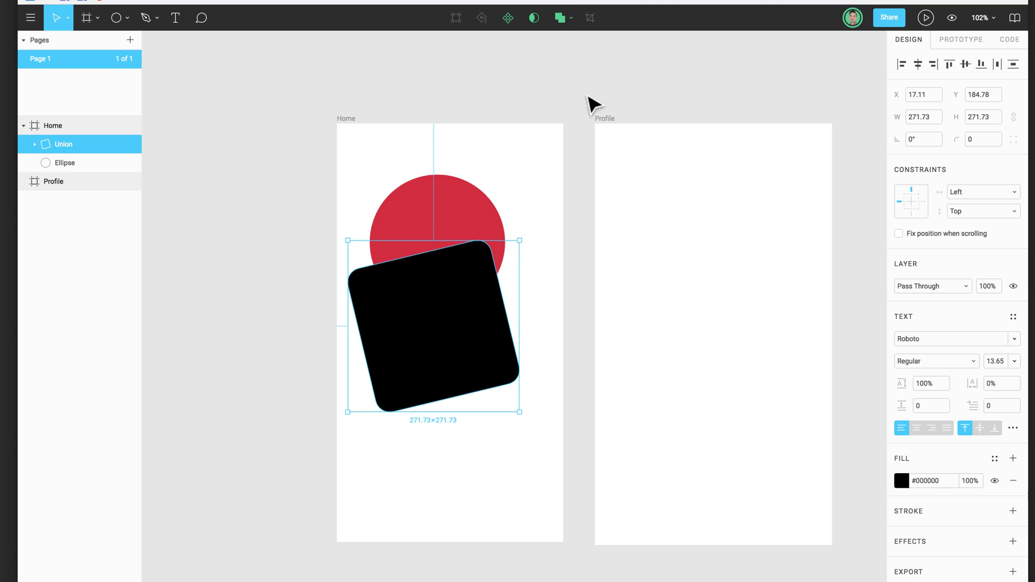
Undo the union and reposition the profile photo group over the red circle
{"action": "key", "text": "ctrl+z"}
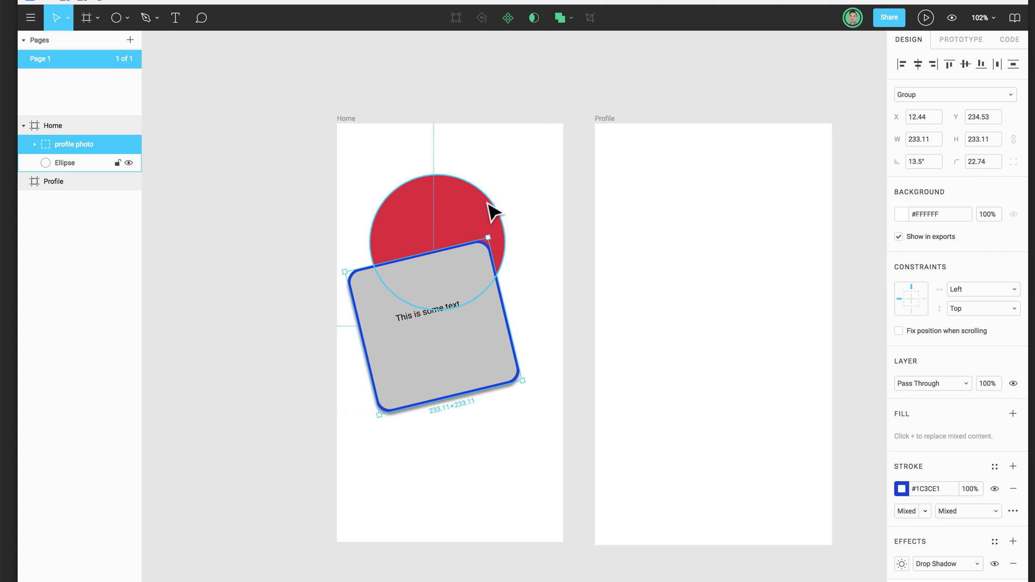
{"action": "left_click", "coordinate": [572, 18]}
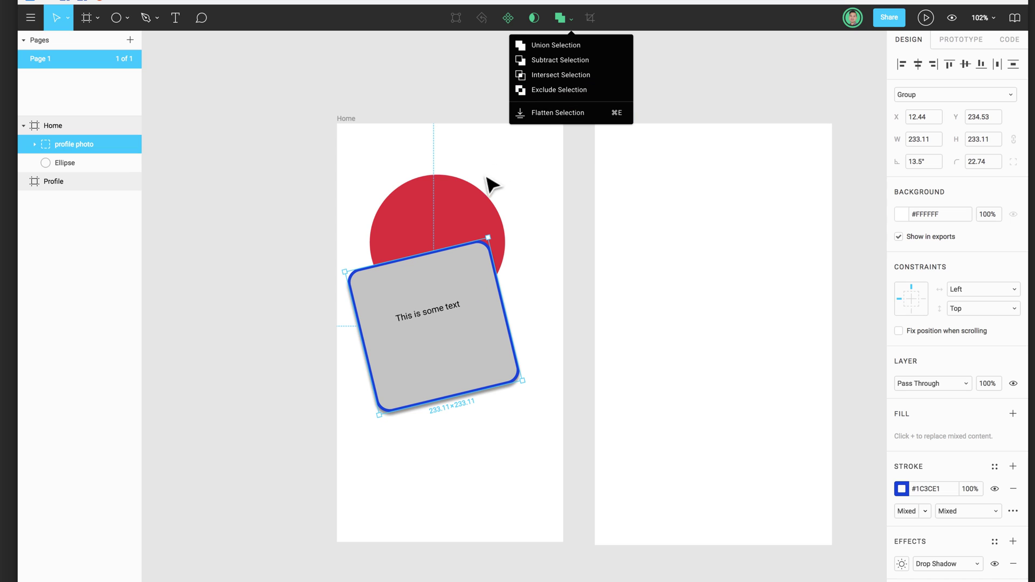
{"action": "left_click_drag", "start_coordinate": [470, 339], "coordinate": [485, 318]}
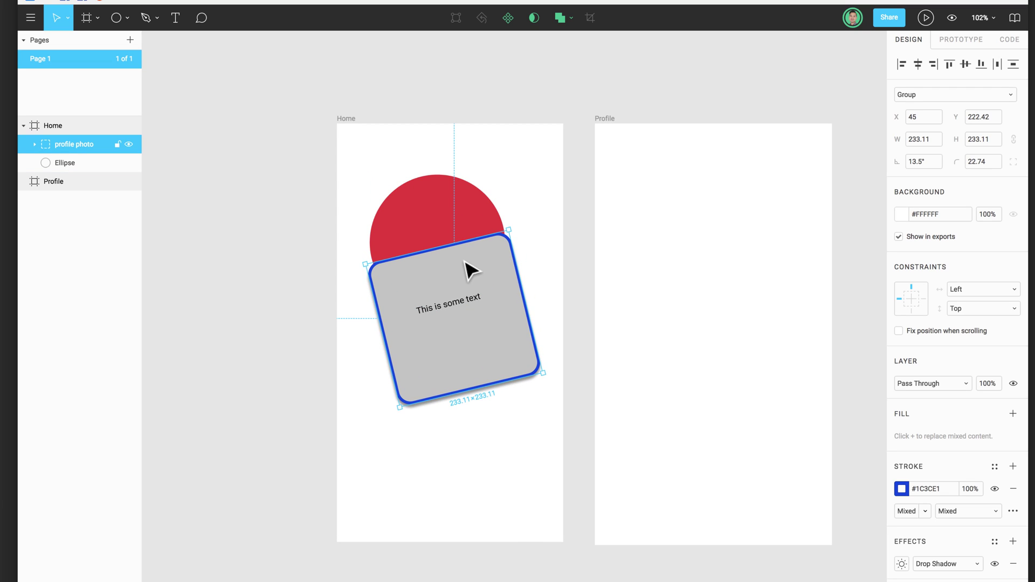
{"action": "key", "text": "shift+Up"}
{"action": "key", "text": "shift+Up"}
{"action": "key", "text": "Up"}
{"action": "key", "text": "Up"}
{"action": "key", "text": "Up"}
{"action": "key", "text": "Up"}
{"action": "key", "text": "Left"}
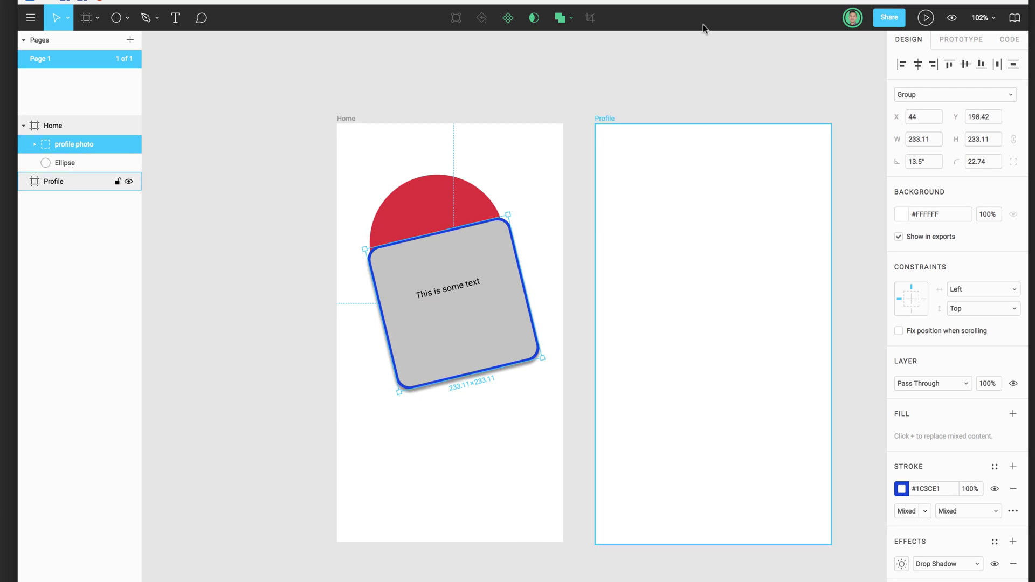
Union the group with the Ellipse into one black shape and adjust its position
{"action": "left_click", "coordinate": [421, 215], "text": "shift"}
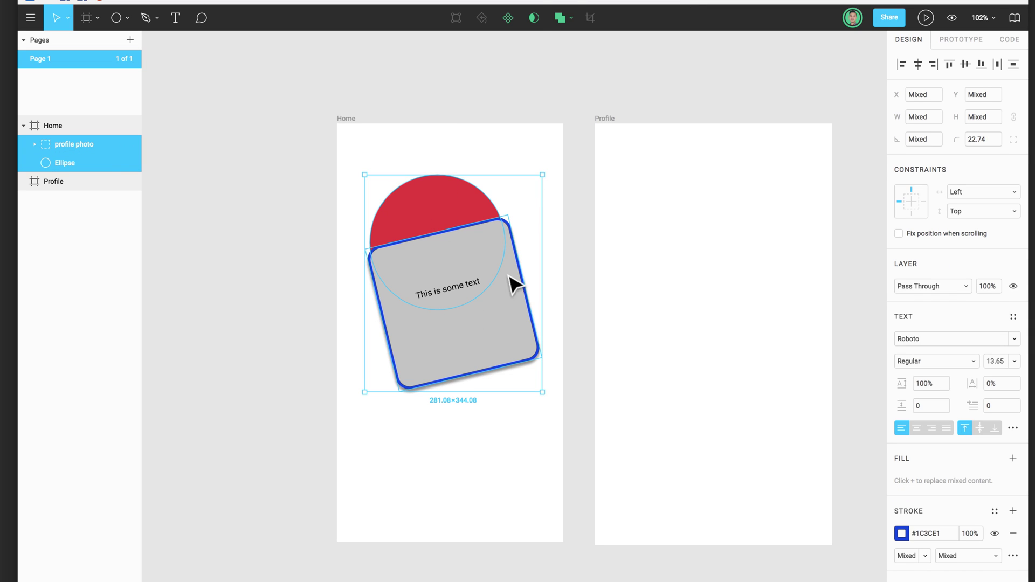
{"action": "left_click", "coordinate": [561, 21]}
{"action": "mouse_move", "coordinate": [469, 307]}
{"action": "left_mouse_down"}
{"action": "mouse_move", "coordinate": [492, 254]}
{"action": "mouse_move", "coordinate": [477, 300]}
{"action": "left_mouse_up"}
{"action": "left_click", "coordinate": [121, 20]}
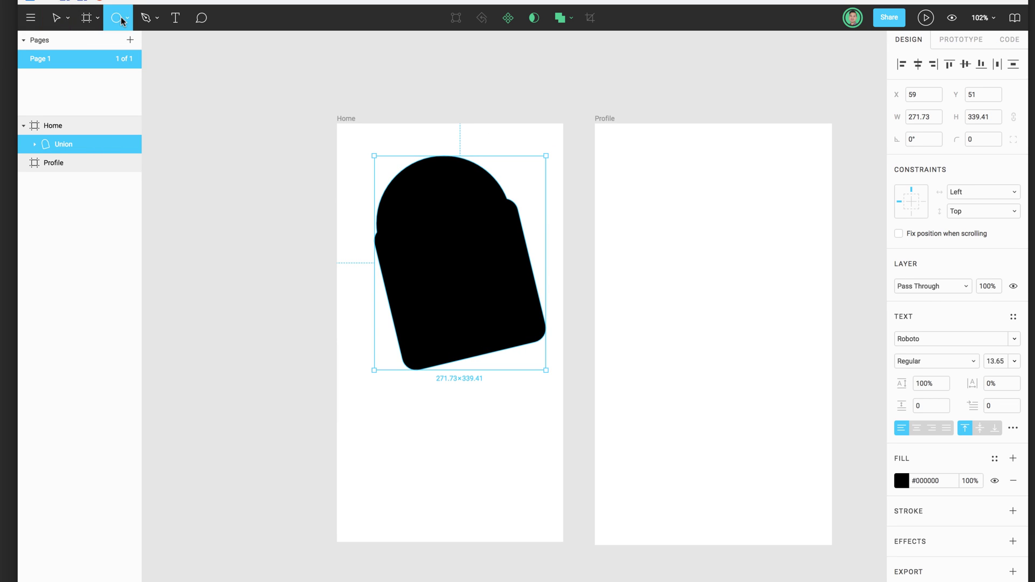
Draw a rectangle over the top of the black Union shape and subtract it
{"action": "left_click", "coordinate": [128, 21]}
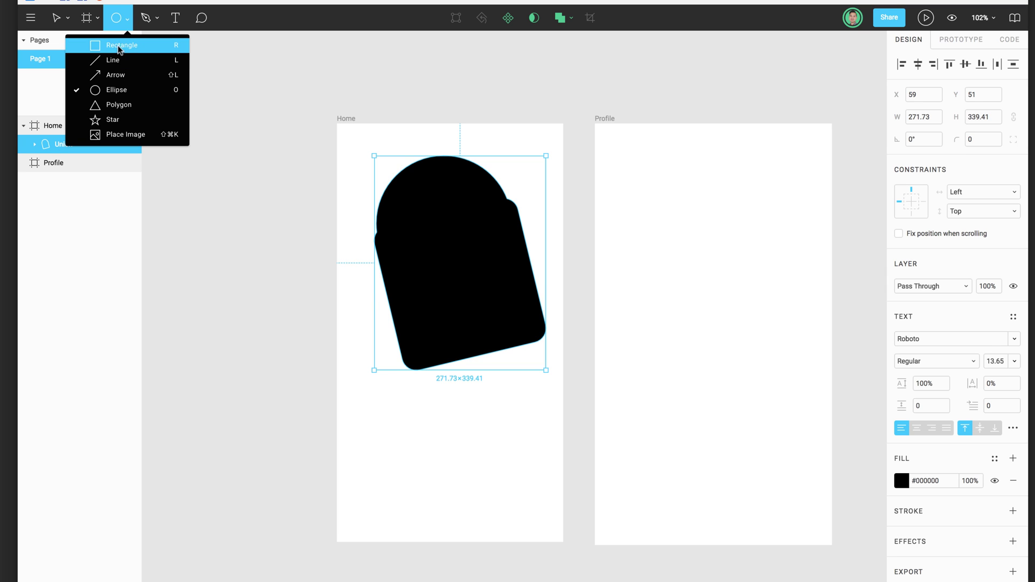
{"action": "left_click", "coordinate": [118, 47]}
{"action": "left_click_drag", "start_coordinate": [349, 138], "coordinate": [520, 175]}
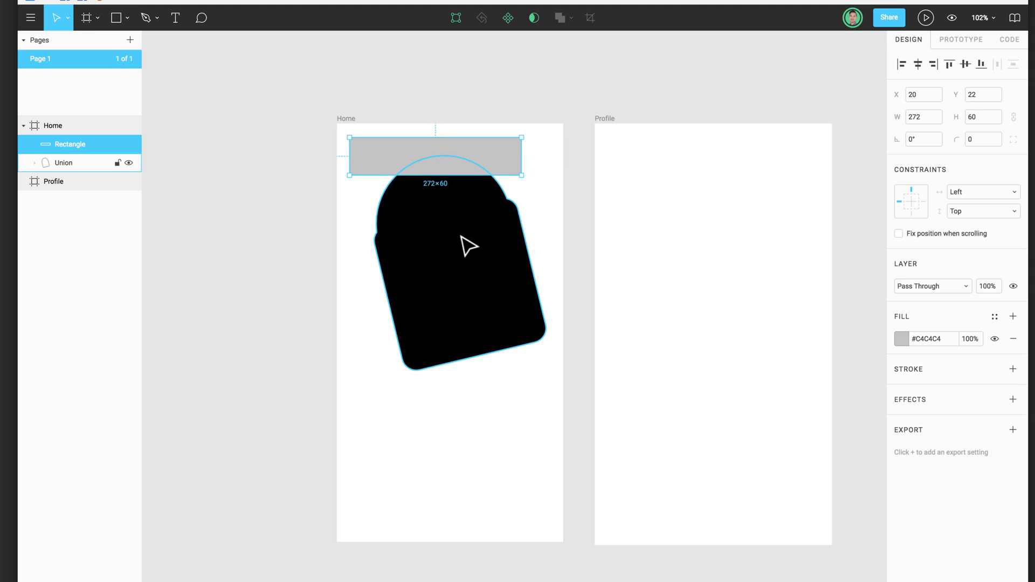
{"action": "left_click", "coordinate": [459, 222]}
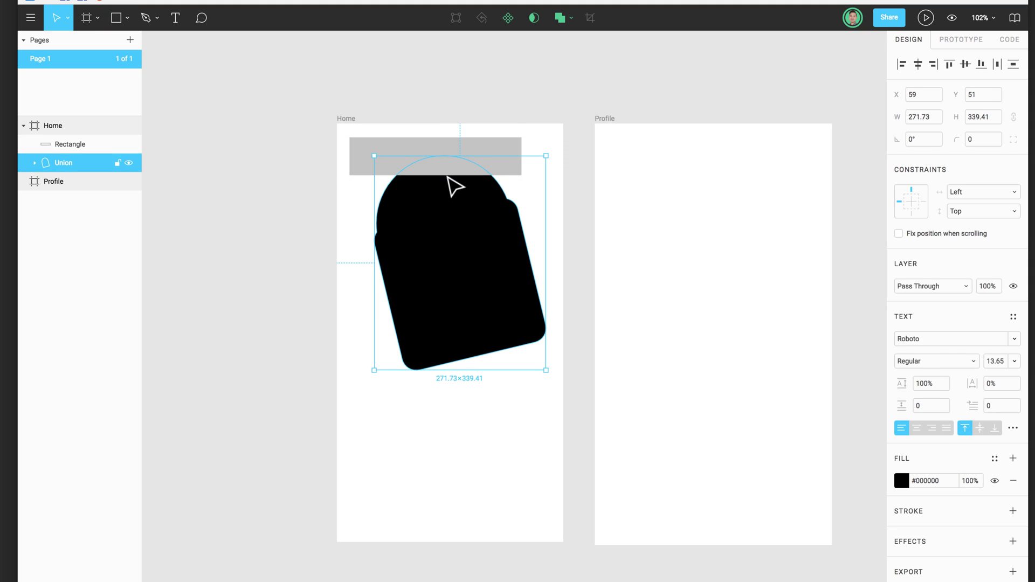
{"action": "mouse_move", "coordinate": [480, 150]}
{"action": "left_mouse_down"}
{"action": "mouse_move", "coordinate": [471, 241]}
{"action": "mouse_move", "coordinate": [472, 157]}
{"action": "left_mouse_up"}
{"action": "left_click", "coordinate": [476, 240], "text": "shift"}
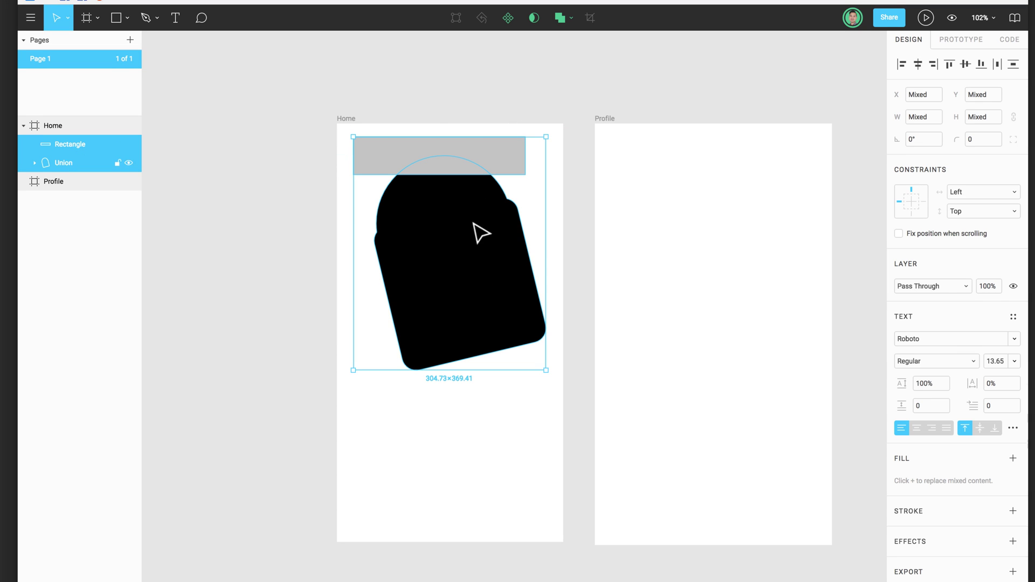
{"action": "left_click", "coordinate": [571, 18]}
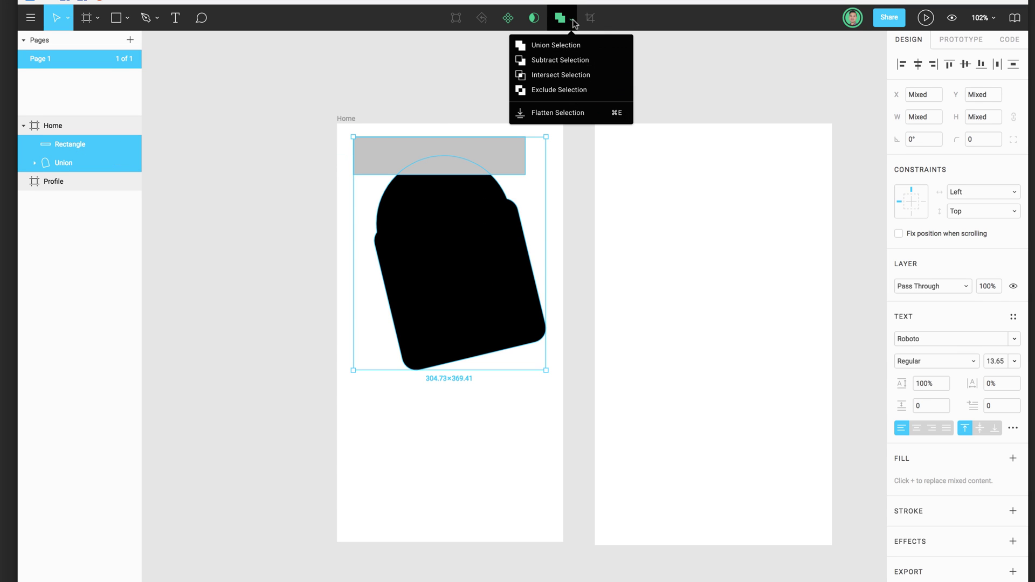
{"action": "left_click", "coordinate": [576, 61]}
Delete the subtracted shape and draw a new 130×41 grey bar on Home
{"action": "left_click_drag", "start_coordinate": [506, 225], "coordinate": [467, 294]}
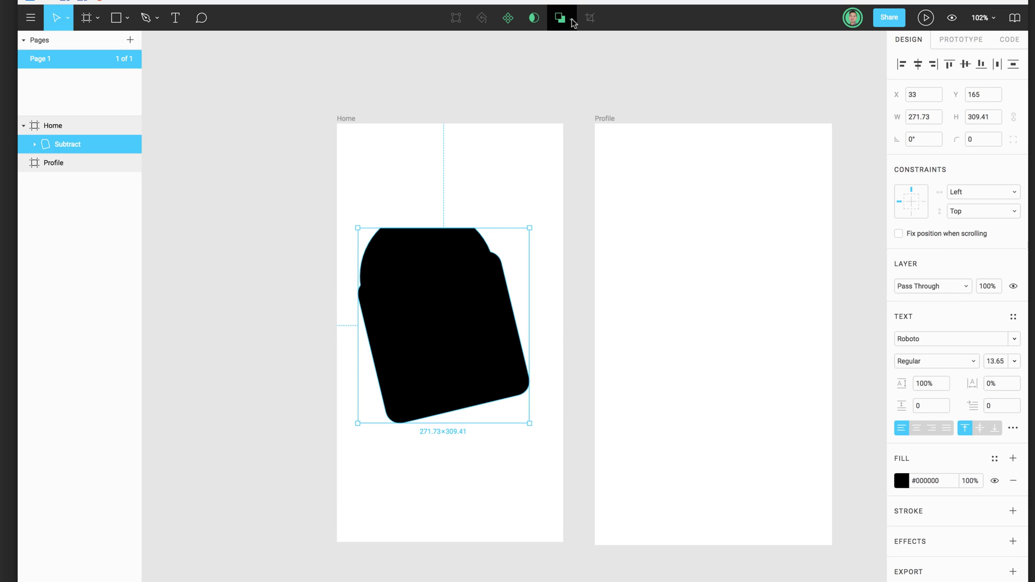
{"action": "key", "text": "Delete"}
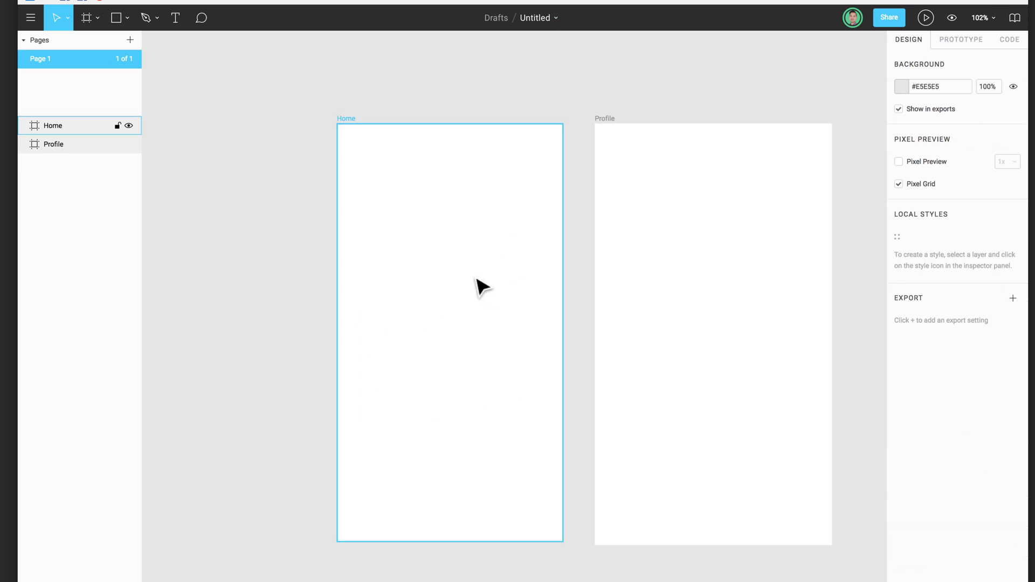
{"action": "left_click", "coordinate": [115, 18]}
{"action": "mouse_move", "coordinate": [381, 258]}
{"action": "left_mouse_down"}
{"action": "mouse_move", "coordinate": [450, 292]}
{"action": "mouse_move", "coordinate": [463, 284]}
{"action": "left_mouse_up"}
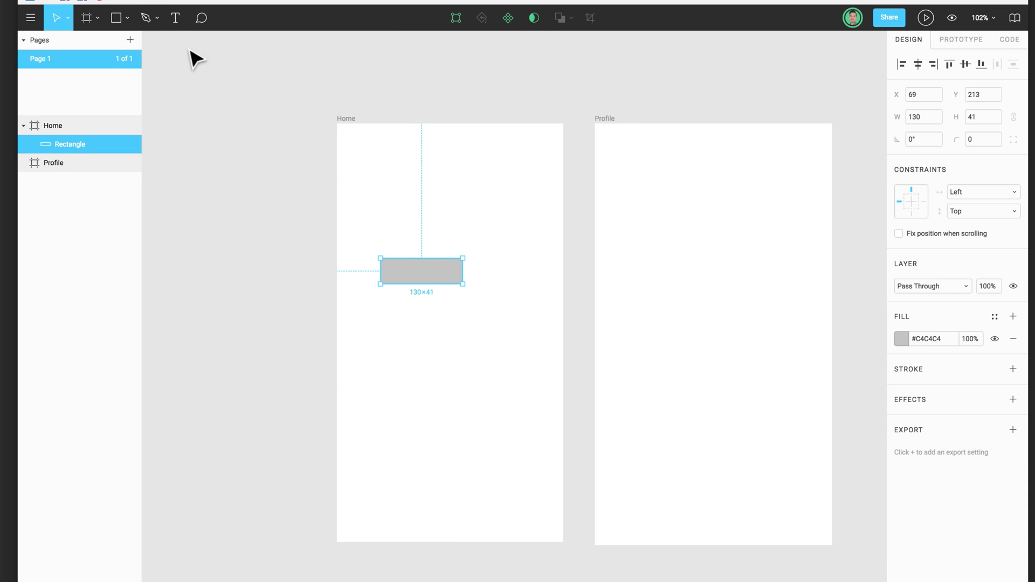
Draw a 179×179 triangle polygon on the Home frame
{"action": "left_click", "coordinate": [127, 18]}
{"action": "left_click", "coordinate": [139, 104]}
{"action": "left_click_drag", "start_coordinate": [450, 214], "coordinate": [522, 282]}
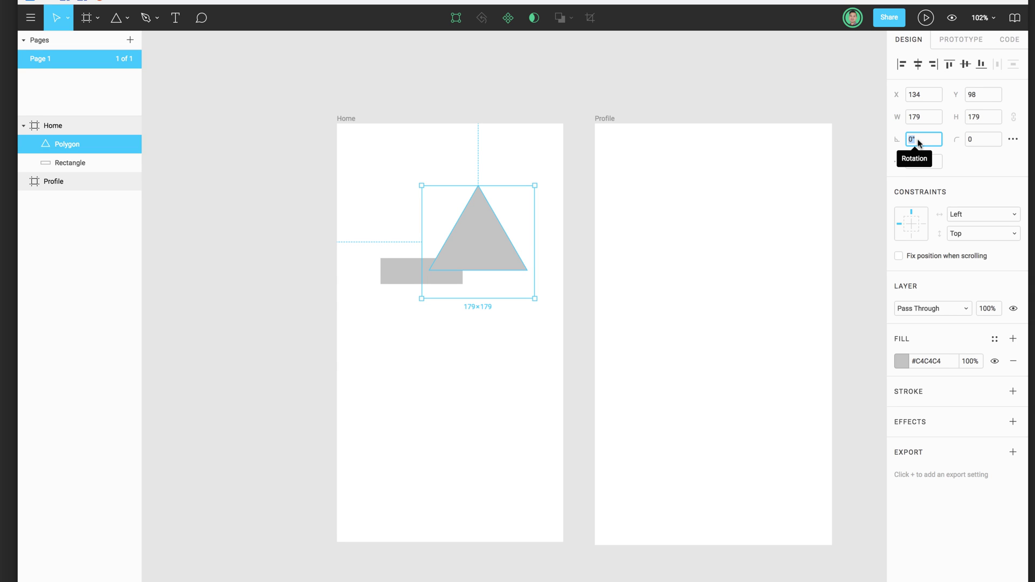
Rotate the triangle to 270° so it points right and butt it against the bar's end
{"action": "type", "text": "90"}
{"action": "key", "text": "Return"}
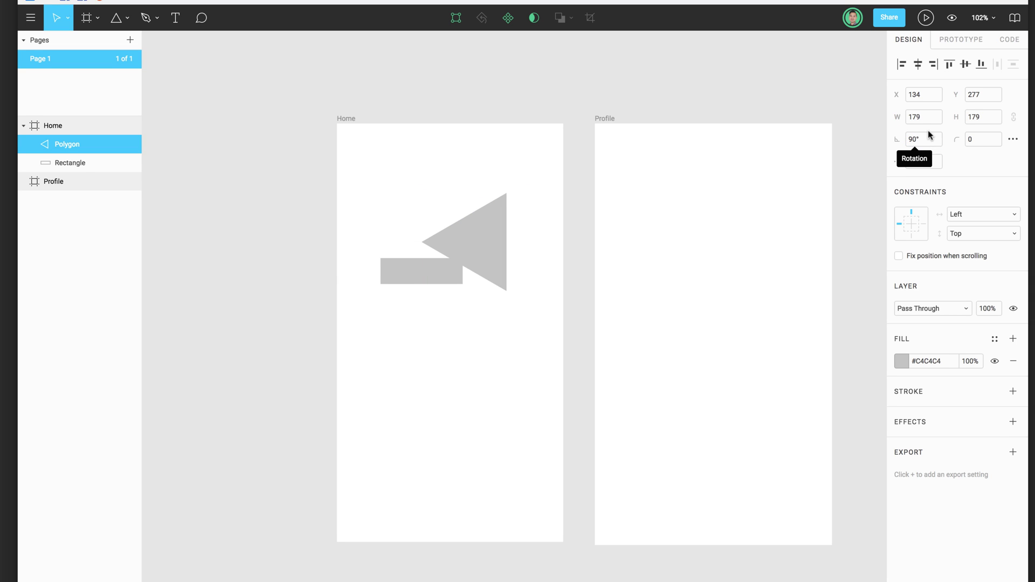
{"action": "left_click", "coordinate": [924, 139]}
{"action": "type", "text": "180"}
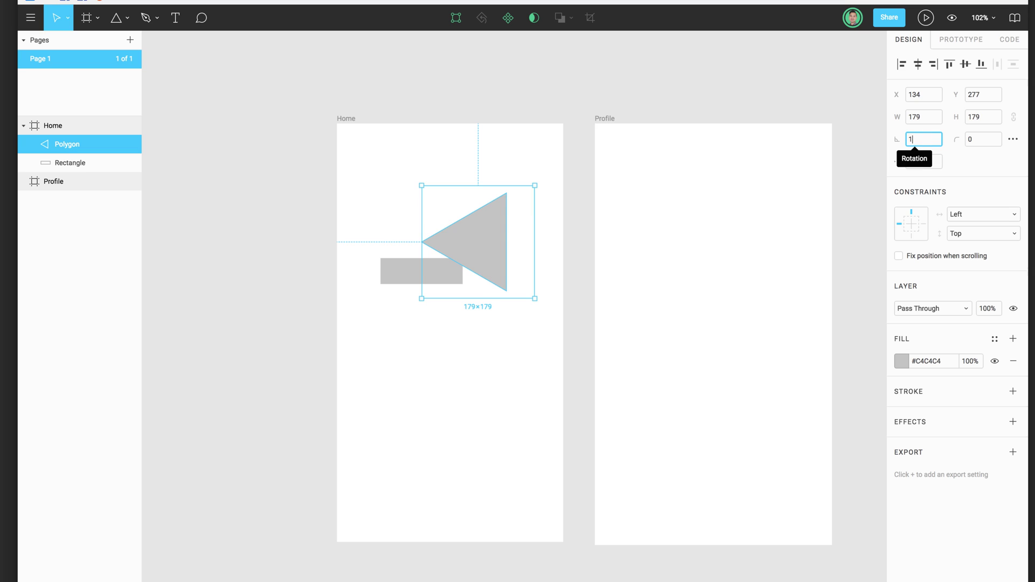
{"action": "key", "text": "Return"}
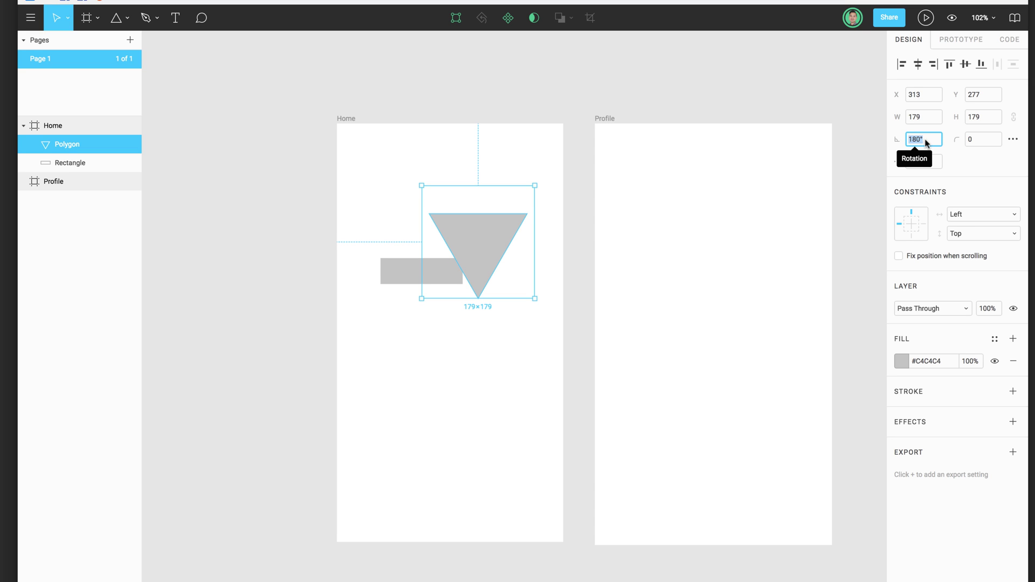
{"action": "type", "text": "270"}
{"action": "key", "text": "Return"}
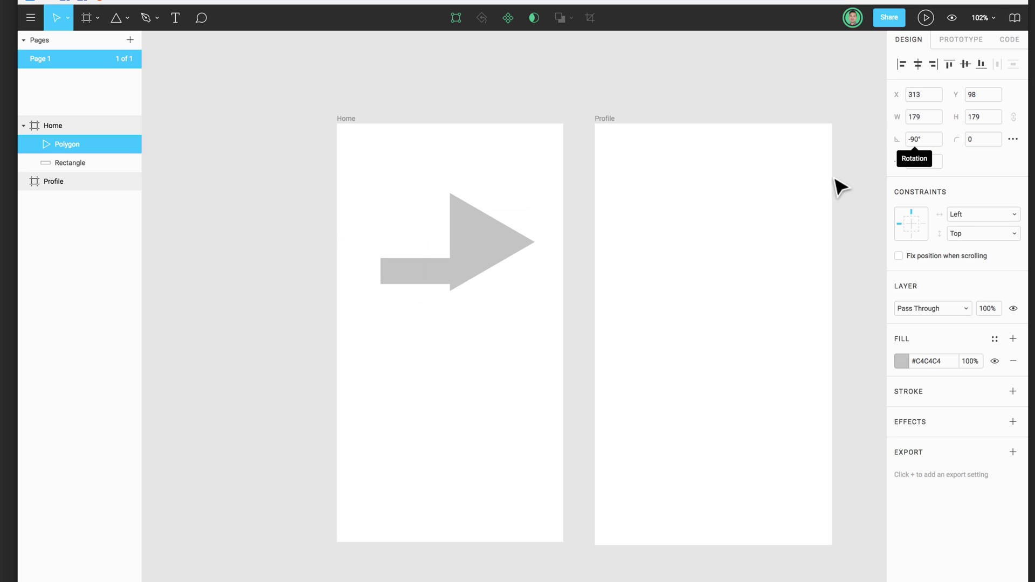
{"action": "left_click_drag", "start_coordinate": [474, 248], "coordinate": [480, 277]}
Union the Rectangle and Polygon into a 253×155 arrow and move it to X 53, Y 232
{"action": "left_click", "coordinate": [427, 284]}
{"action": "left_click", "coordinate": [491, 286], "text": "shift"}
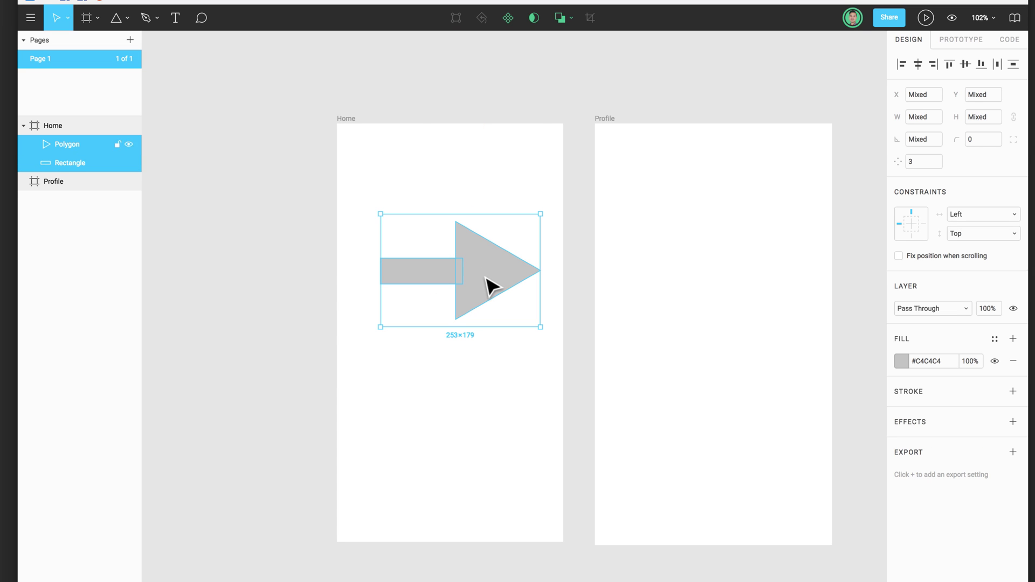
{"action": "left_click", "coordinate": [571, 18]}
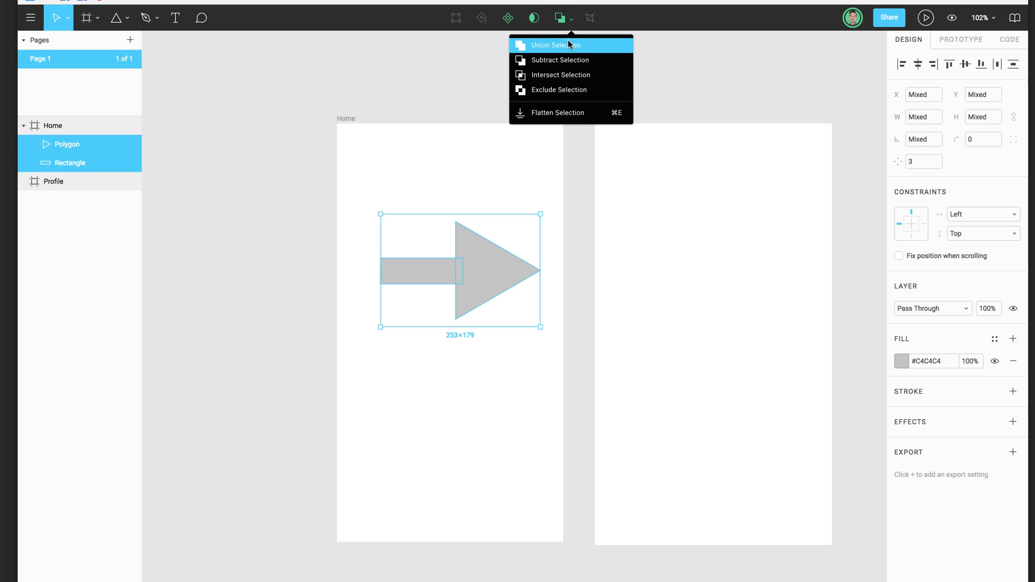
{"action": "left_click", "coordinate": [568, 43]}
{"action": "left_click_drag", "start_coordinate": [486, 276], "coordinate": [486, 248]}
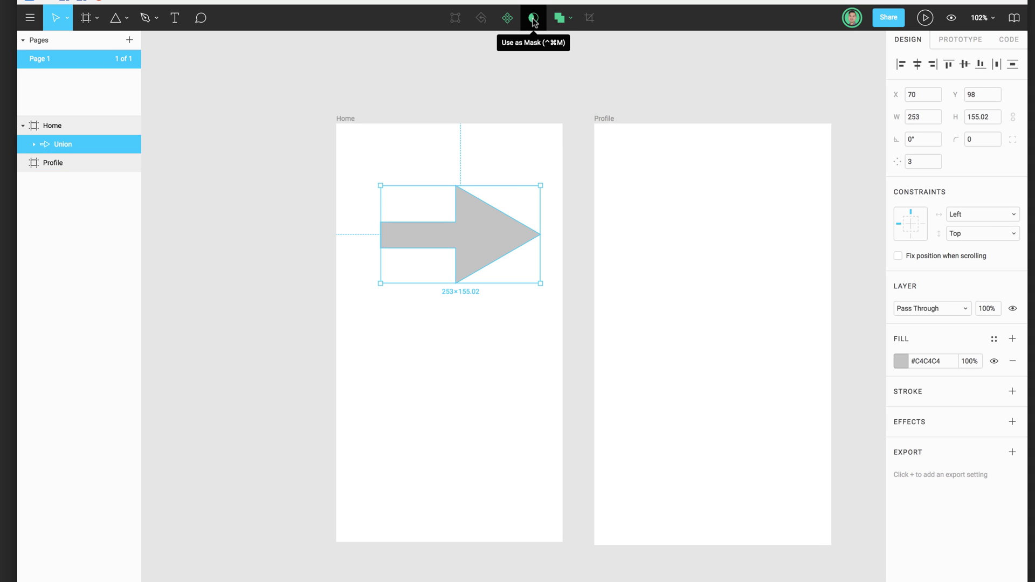
{"action": "left_click_drag", "start_coordinate": [487, 233], "coordinate": [481, 319]}
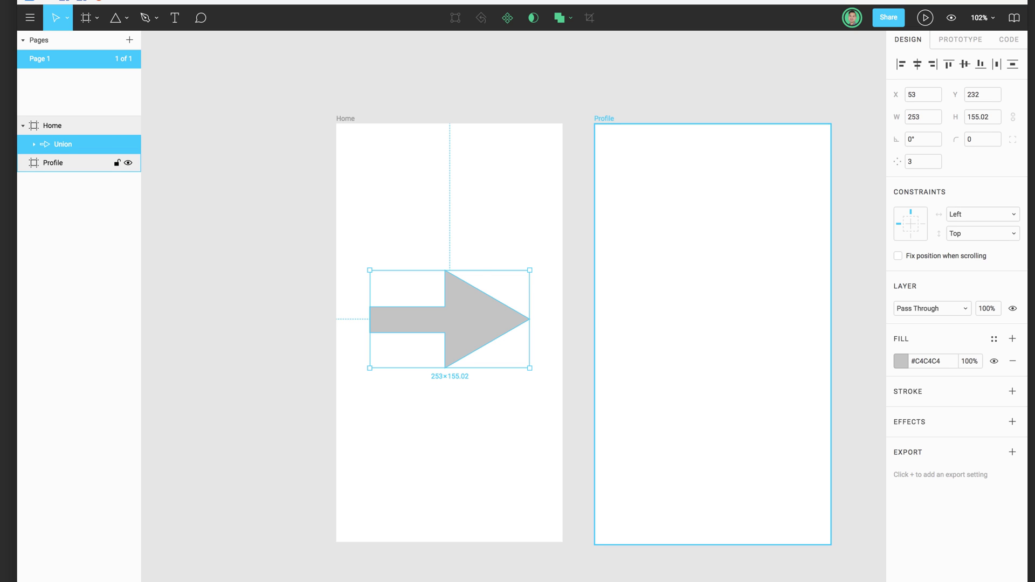
Import the mountain photo into Home and position the grey arrow over it
{"action": "left_click_drag", "start_coordinate": [546, 159], "coordinate": [446, 200]}
{"action": "left_click_drag", "start_coordinate": [911, 222], "coordinate": [636, 216]}
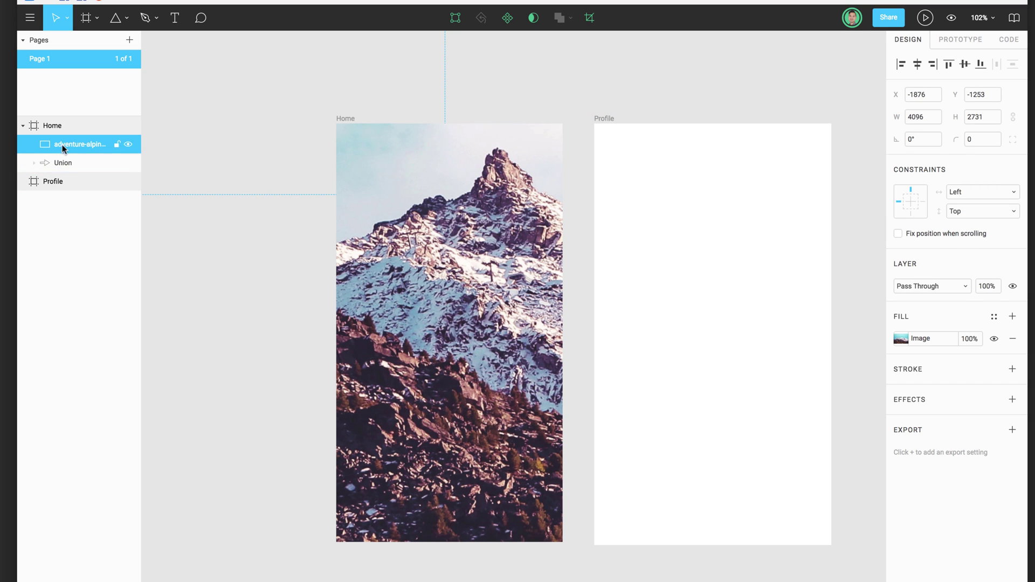
{"action": "left_click_drag", "start_coordinate": [71, 163], "coordinate": [72, 136]}
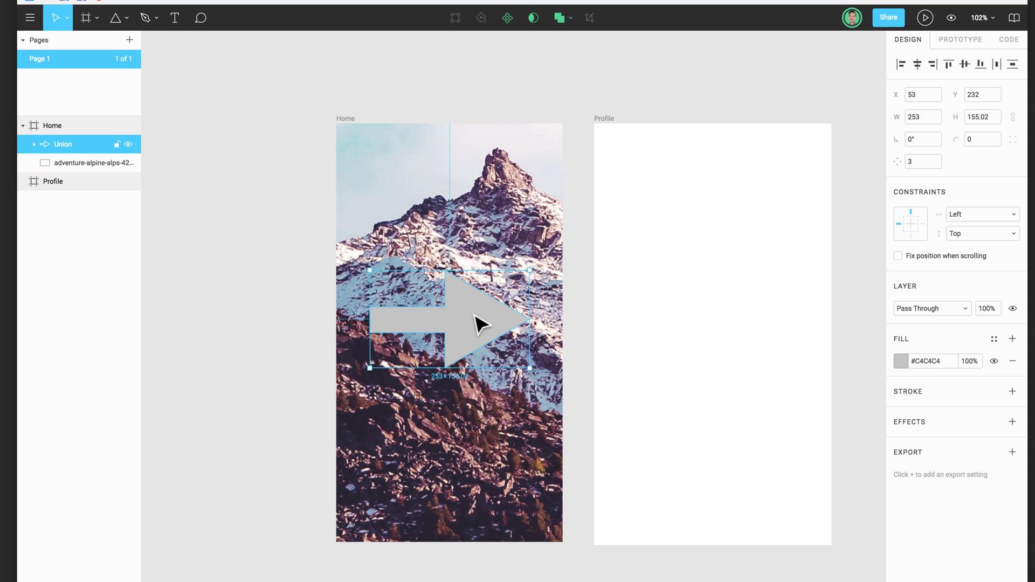
{"action": "left_click_drag", "start_coordinate": [490, 323], "coordinate": [475, 268]}
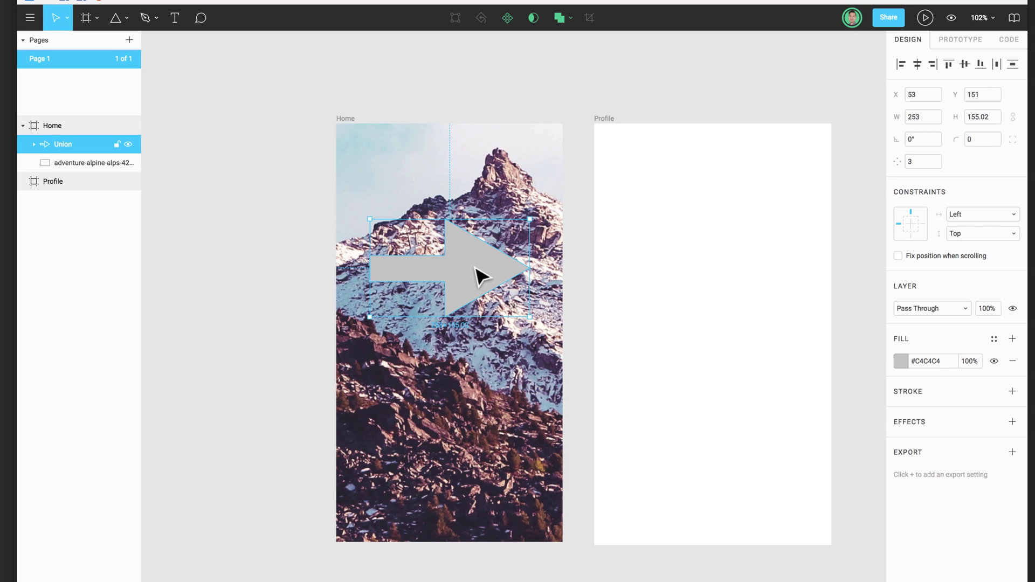
Put the photo layer above the arrow and use the arrow as its mask
{"action": "left_click", "coordinate": [72, 164], "text": "shift"}
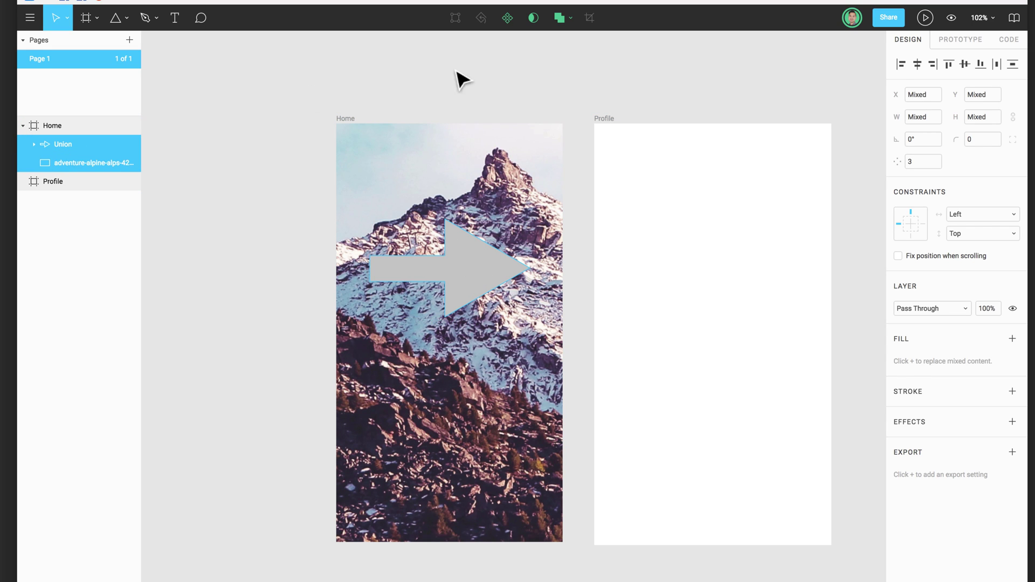
{"action": "left_click", "coordinate": [533, 19]}
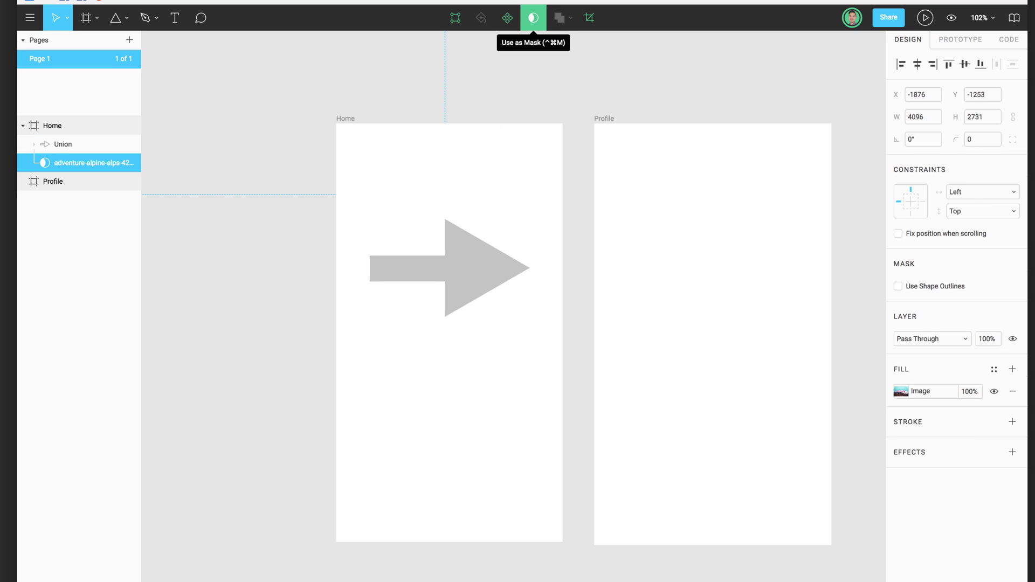
{"action": "key", "text": "super+z"}
{"action": "left_click", "coordinate": [211, 144]}
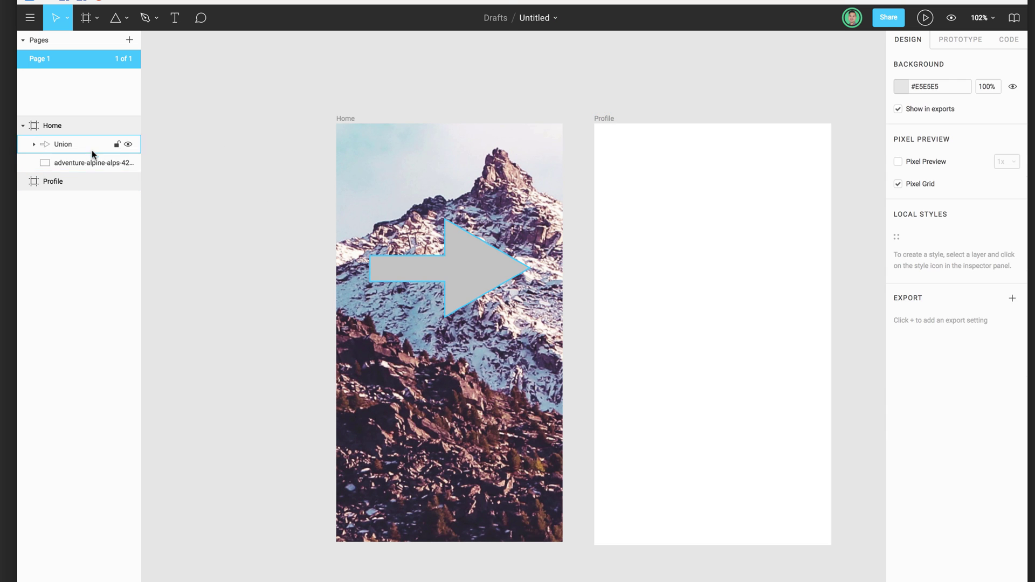
{"action": "left_click", "coordinate": [51, 162]}
{"action": "left_click_drag", "start_coordinate": [86, 162], "coordinate": [84, 138]}
{"action": "left_click", "coordinate": [67, 160], "text": "shift"}
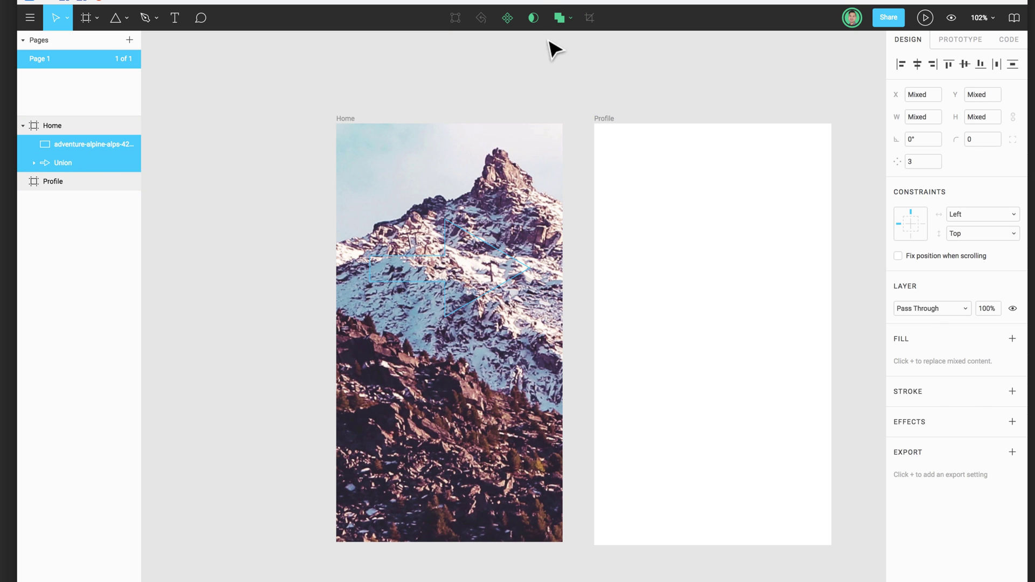
{"action": "left_click", "coordinate": [533, 21]}
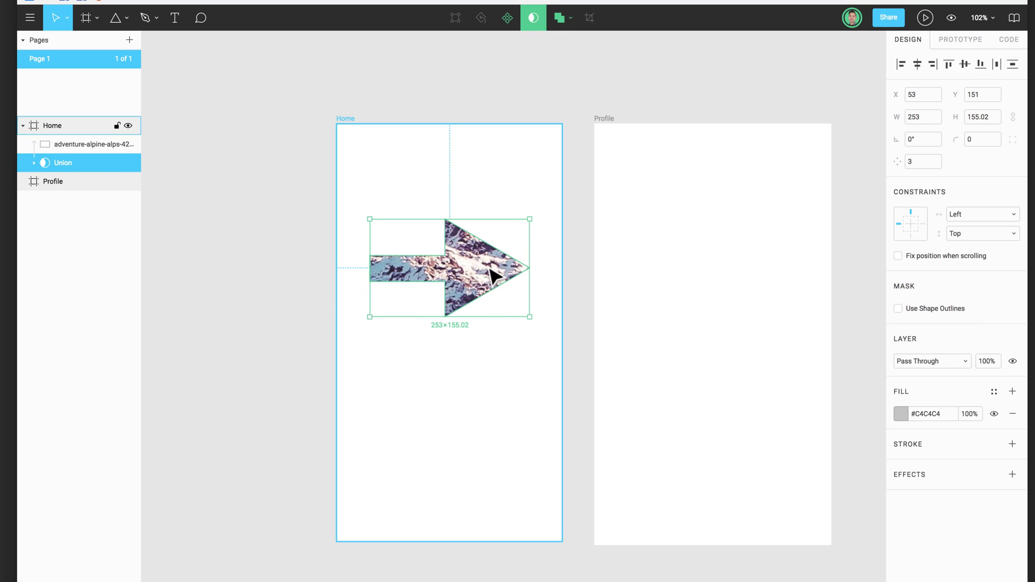
{"action": "left_click", "coordinate": [579, 278]}
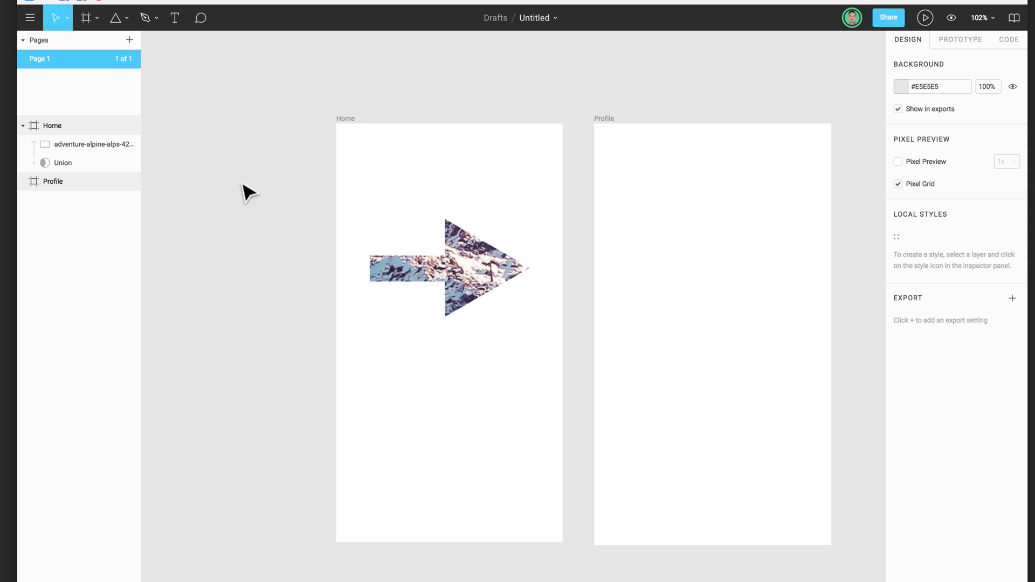
{"action": "left_click", "coordinate": [487, 277]}
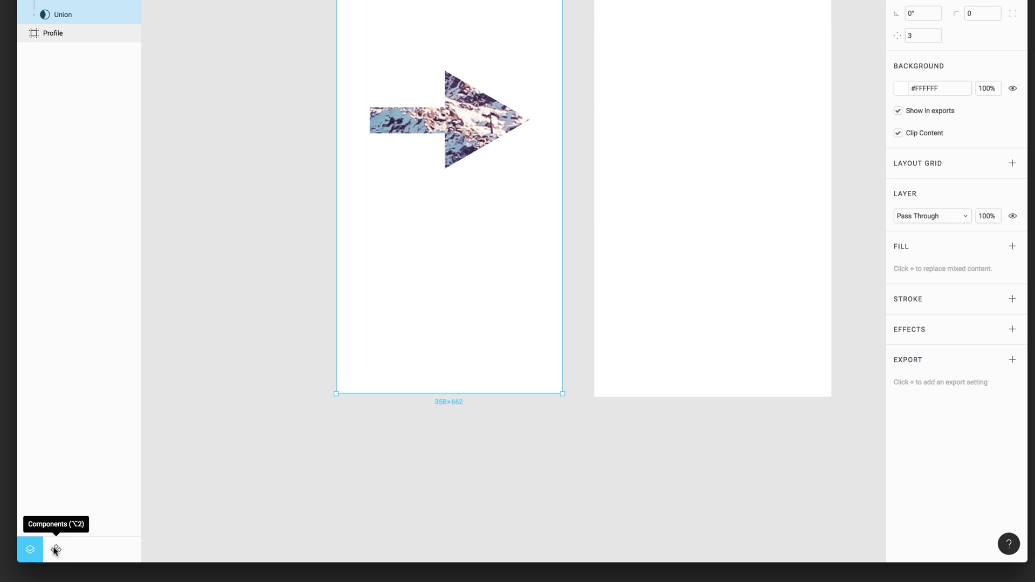
{"action": "left_click", "coordinate": [56, 549]}
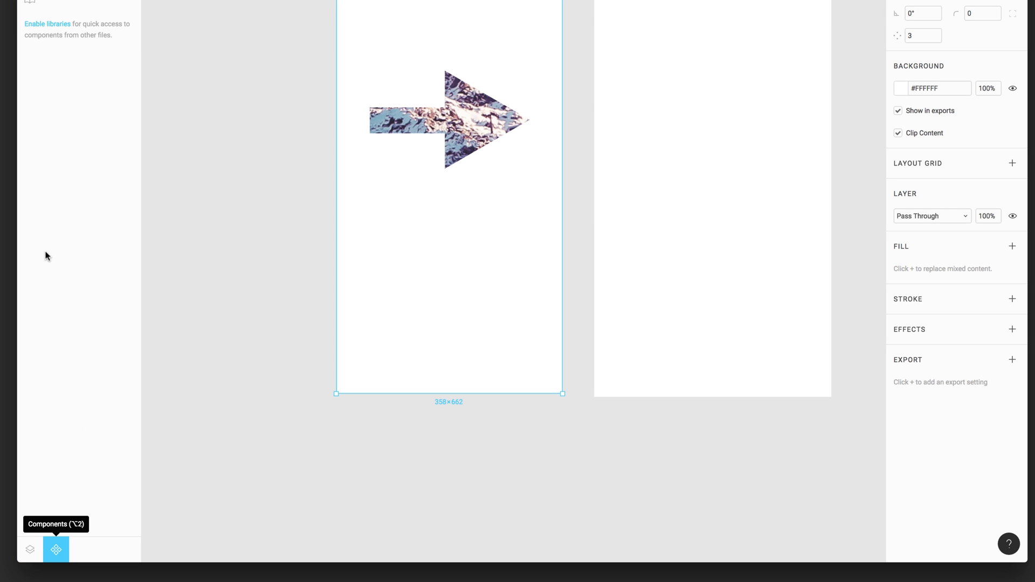
{"action": "left_click", "coordinate": [30, 550]}
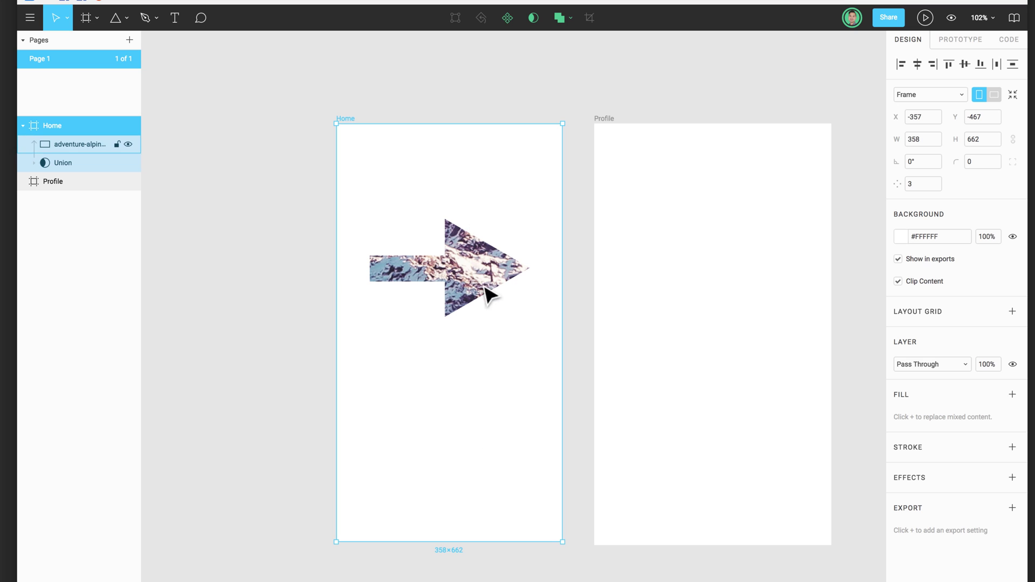
{"action": "left_click", "coordinate": [474, 273]}
Nudge the photo inside the mask, group it with the arrow, and move the group up
{"action": "mouse_move", "coordinate": [475, 272]}
{"action": "left_mouse_down"}
{"action": "mouse_move", "coordinate": [477, 186]}
{"action": "mouse_move", "coordinate": [484, 278]}
{"action": "left_mouse_up"}
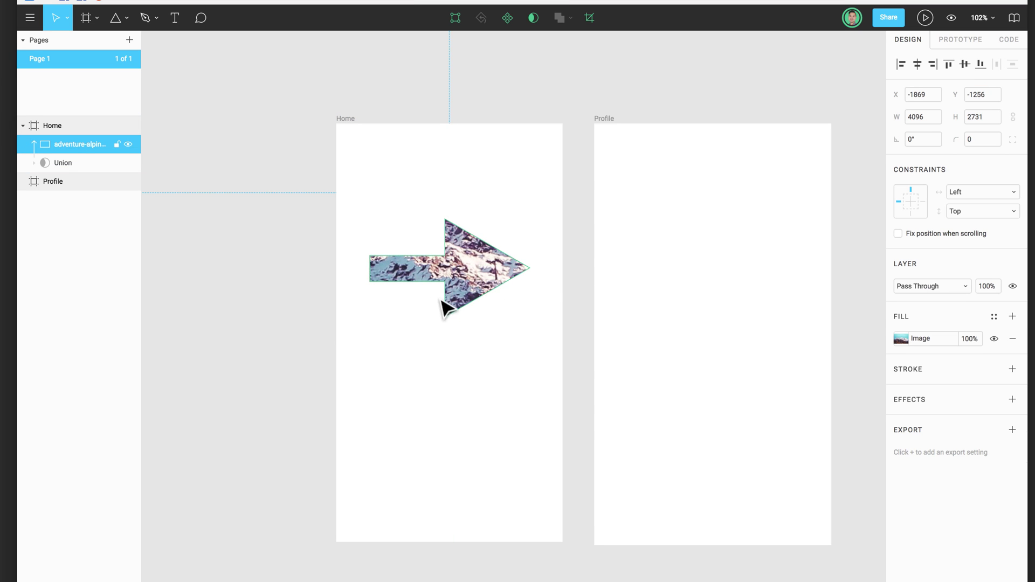
{"action": "left_click", "coordinate": [63, 162], "text": "shift"}
{"action": "key", "text": "ctrl+g"}
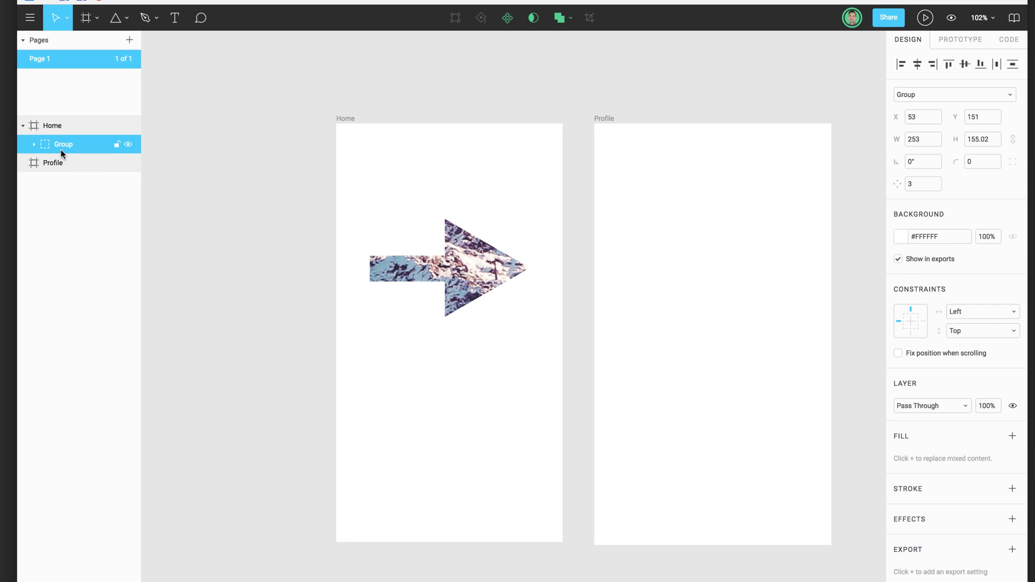
{"action": "left_click_drag", "start_coordinate": [478, 292], "coordinate": [475, 217]}
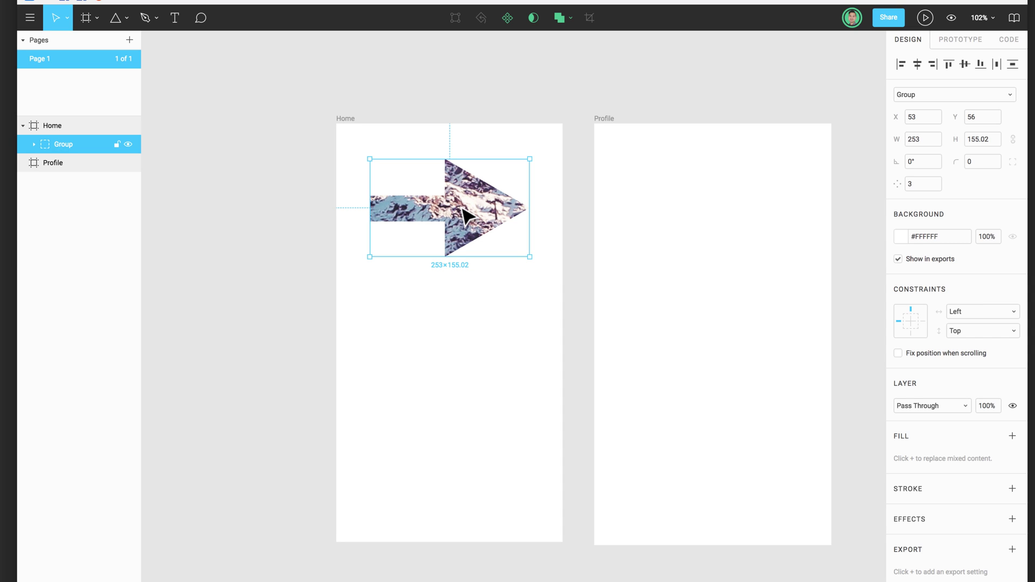
Paste a test copy of the arrow into Profile, shift its mask, then delete the copy
{"action": "left_click", "coordinate": [673, 153]}
{"action": "key", "text": "ctrl+v"}
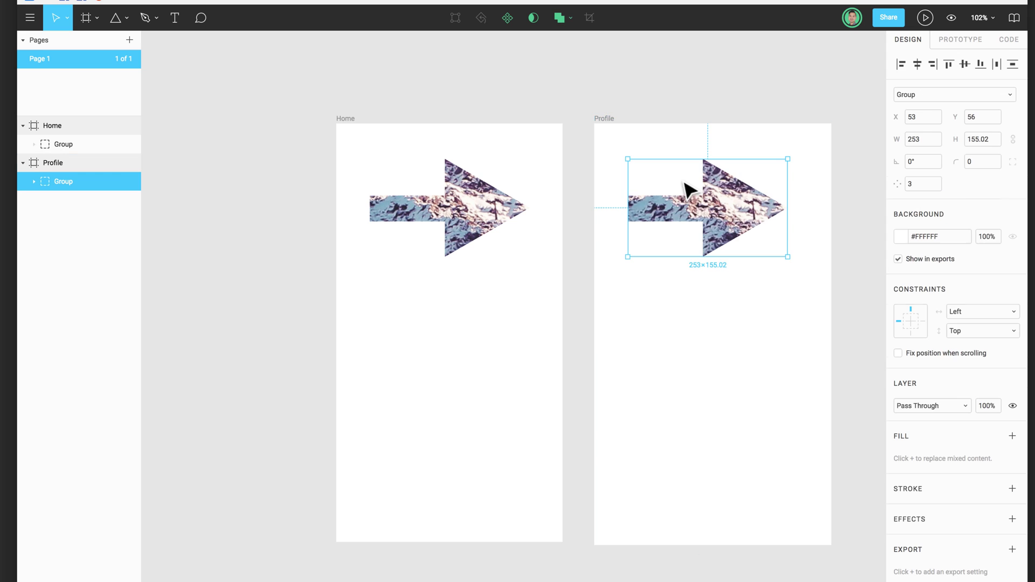
{"action": "left_click", "coordinate": [488, 216]}
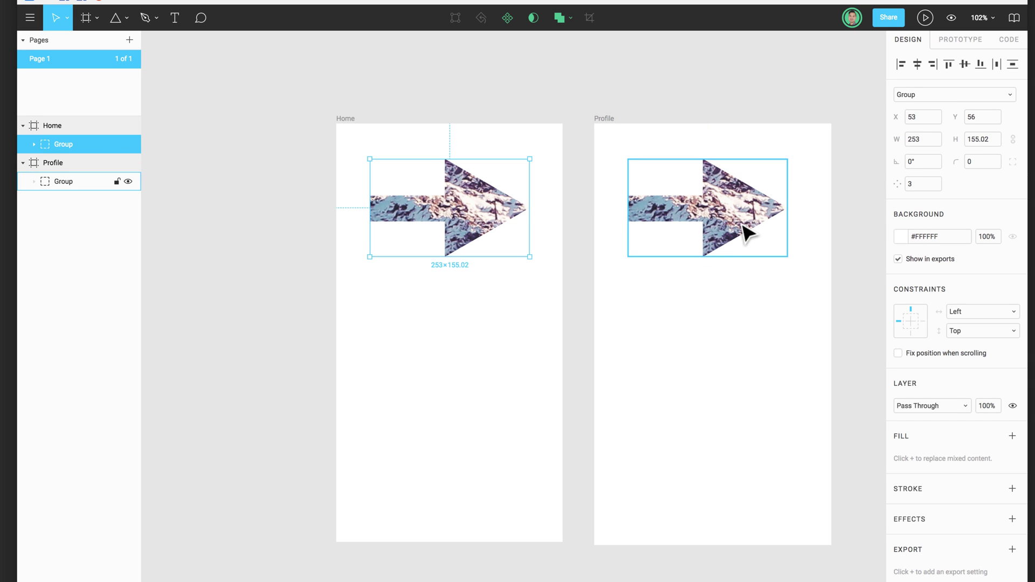
{"action": "left_click", "coordinate": [746, 221]}
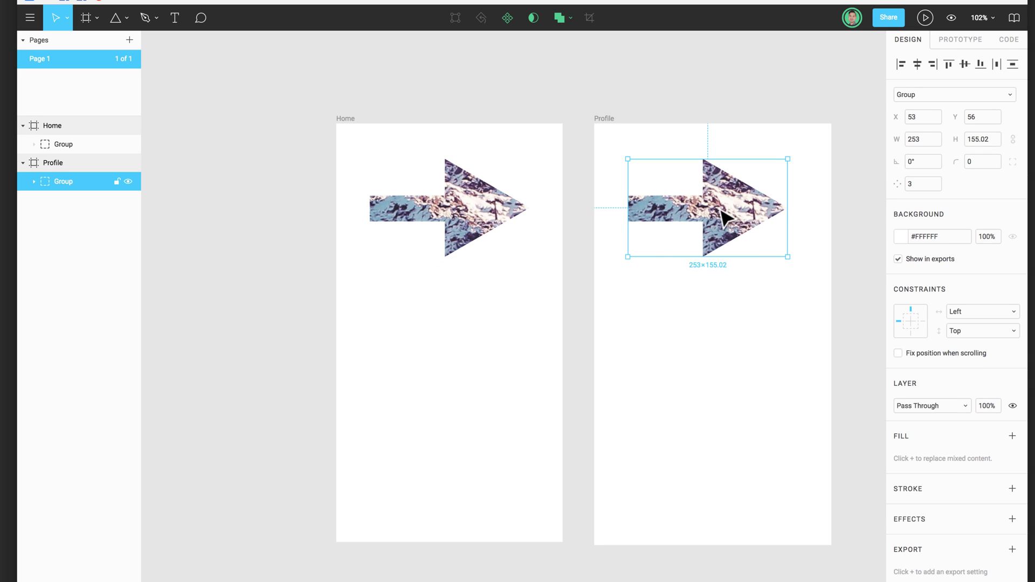
{"action": "left_click", "coordinate": [34, 182]}
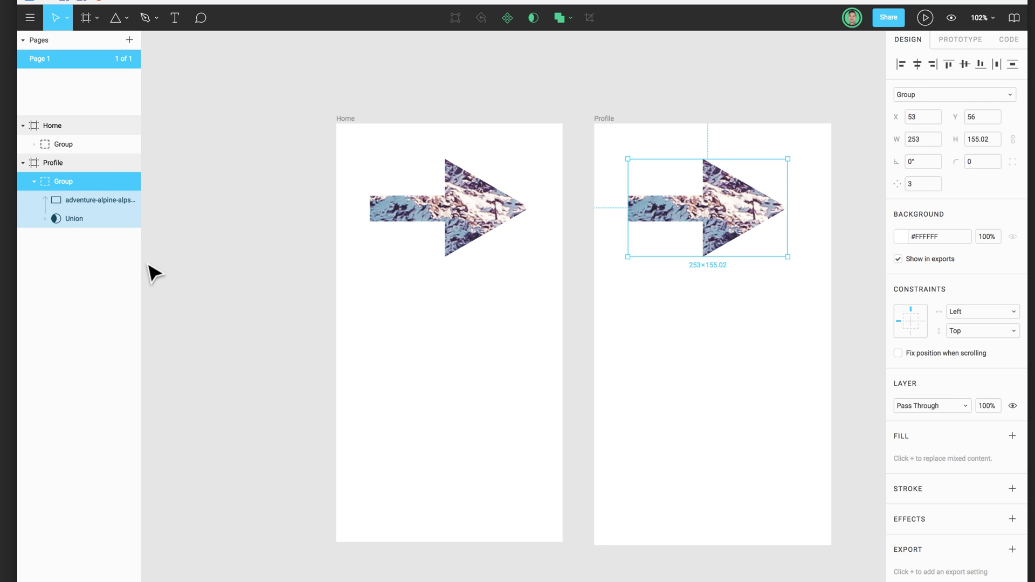
{"action": "left_click", "coordinate": [70, 219]}
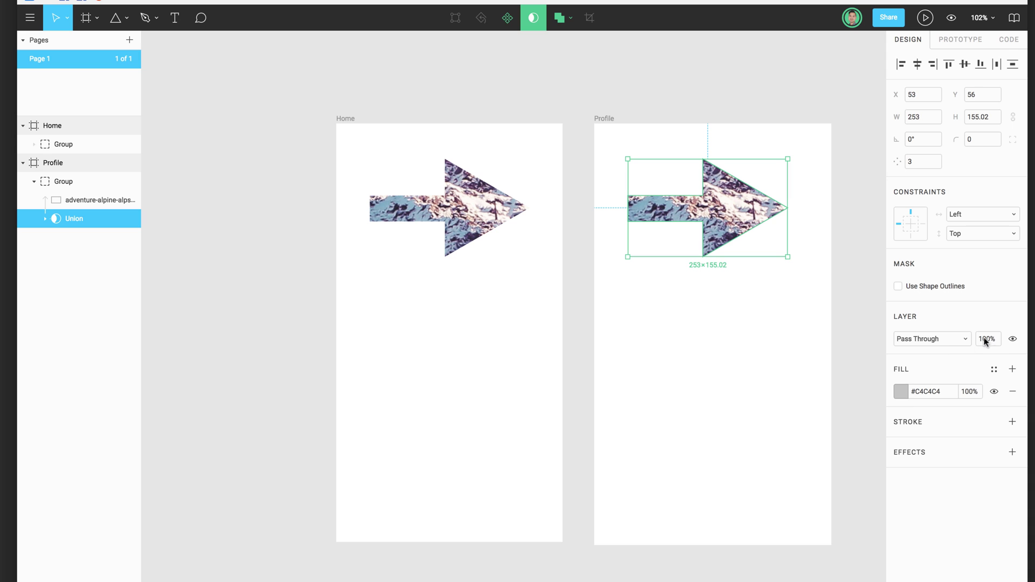
{"action": "mouse_move", "coordinate": [732, 220]}
{"action": "left_mouse_down"}
{"action": "mouse_move", "coordinate": [732, 266]}
{"action": "mouse_move", "coordinate": [727, 195]}
{"action": "mouse_move", "coordinate": [744, 370]}
{"action": "mouse_move", "coordinate": [703, 213]}
{"action": "mouse_move", "coordinate": [722, 222]}
{"action": "mouse_move", "coordinate": [743, 211]}
{"action": "mouse_move", "coordinate": [737, 220]}
{"action": "mouse_move", "coordinate": [727, 206]}
{"action": "left_mouse_up"}
{"action": "left_click", "coordinate": [69, 181]}
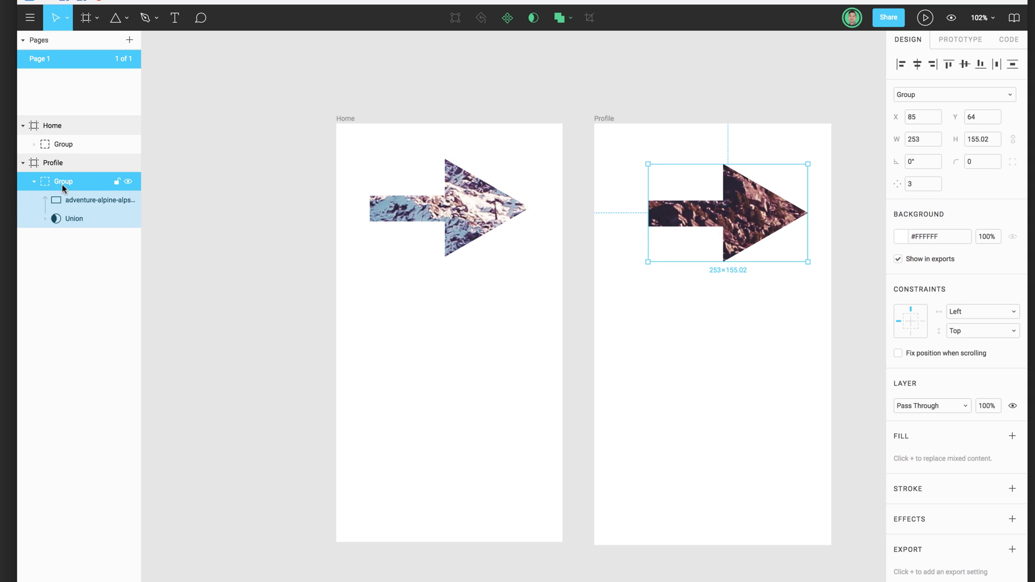
{"action": "key", "text": "Delete"}
{"action": "left_click", "coordinate": [470, 194]}
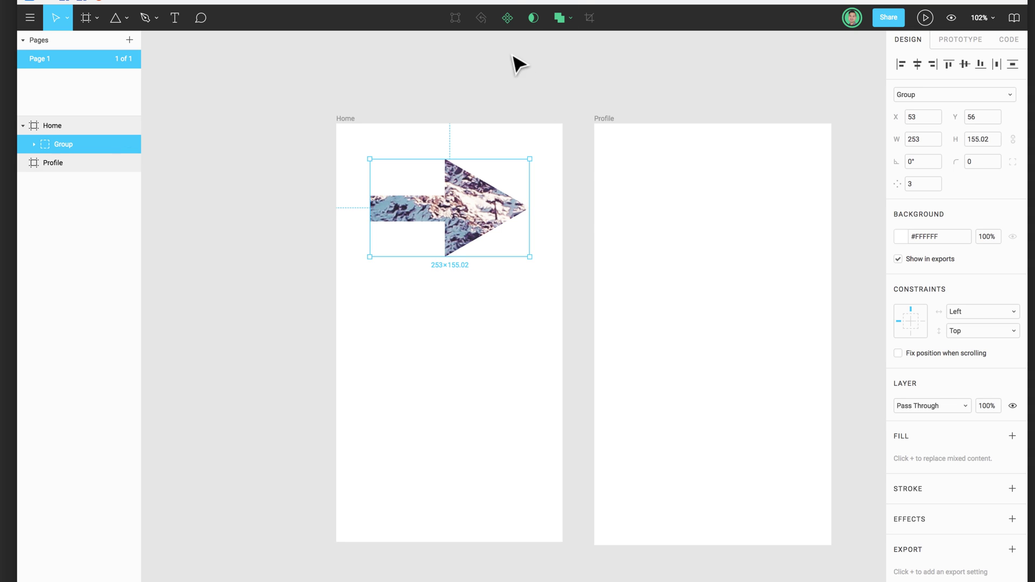
Make the arrow group a component and drag an instance into Profile at X 70, Y 61
{"action": "left_click", "coordinate": [507, 19]}
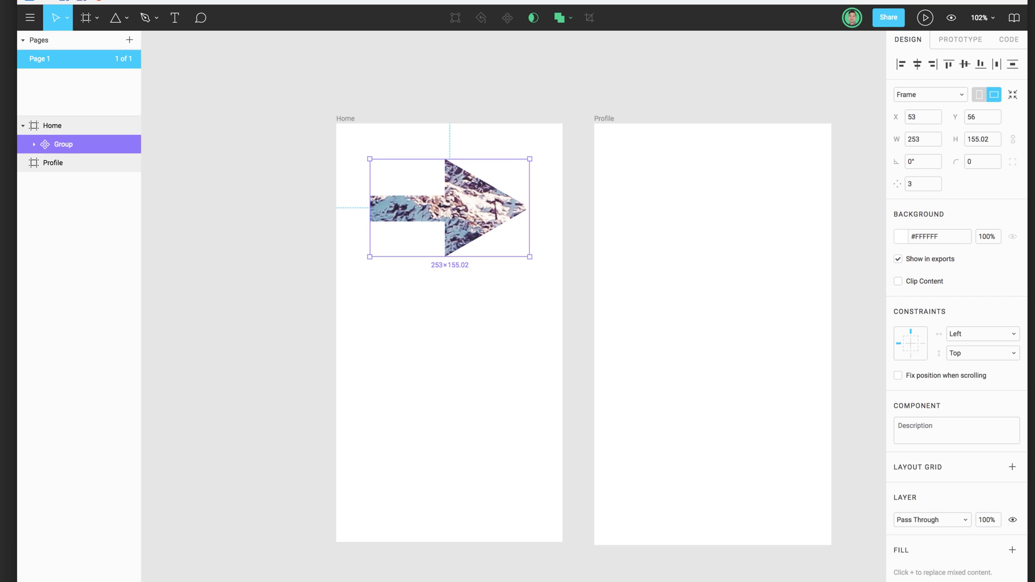
{"action": "key", "text": "alt+2"}
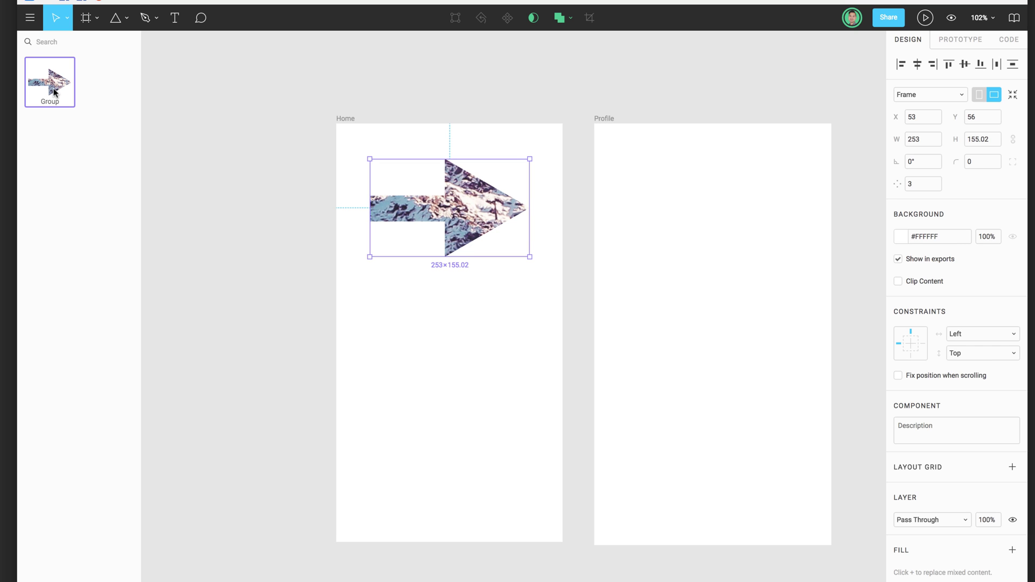
{"action": "left_click", "coordinate": [605, 127]}
{"action": "left_click_drag", "start_coordinate": [47, 83], "coordinate": [727, 218]}
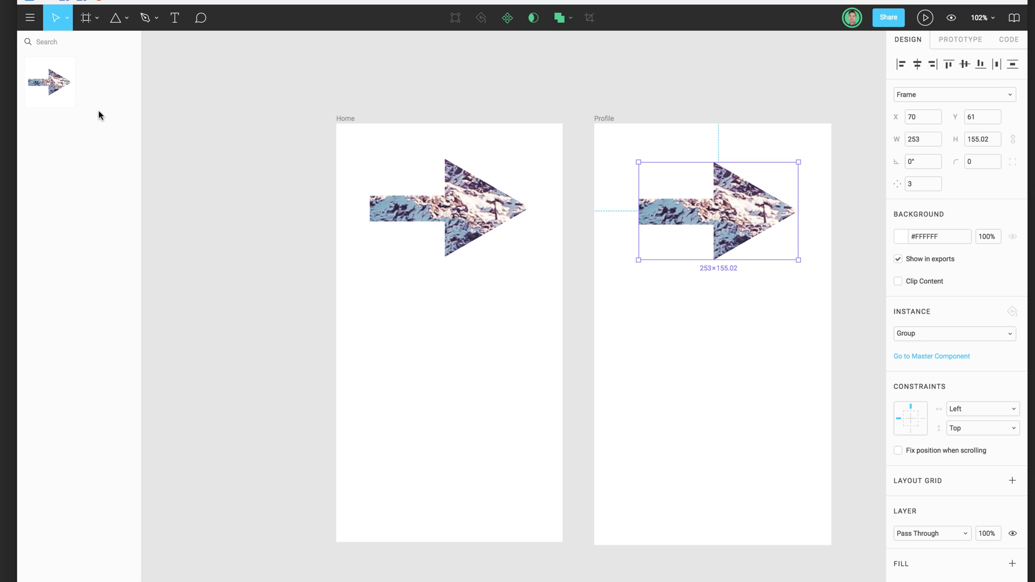
Move the photo inside the arrow component to X -1892, Y -1622, showing the dark rocks
{"action": "key", "text": "Return"}
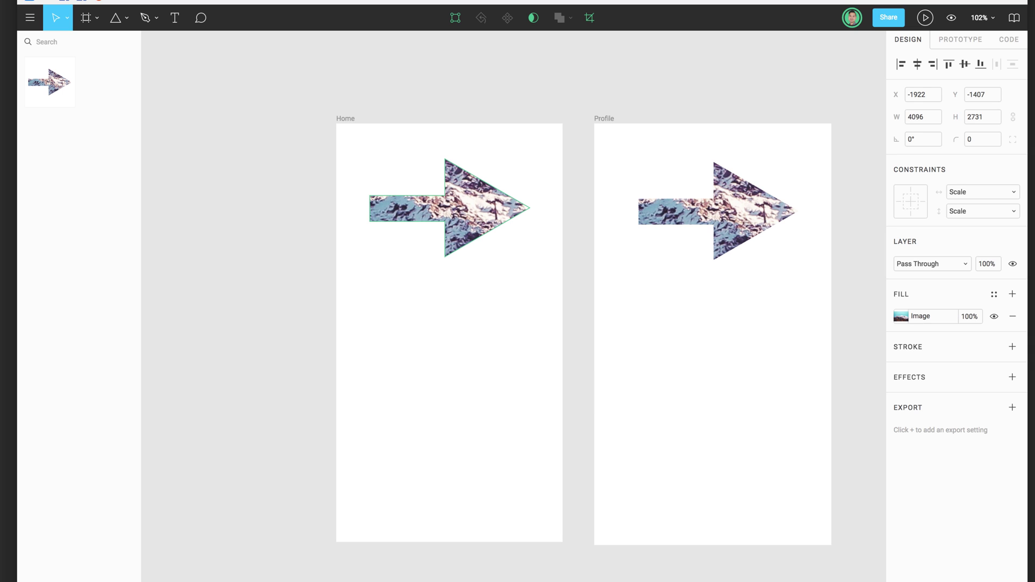
{"action": "key", "text": "alt+1"}
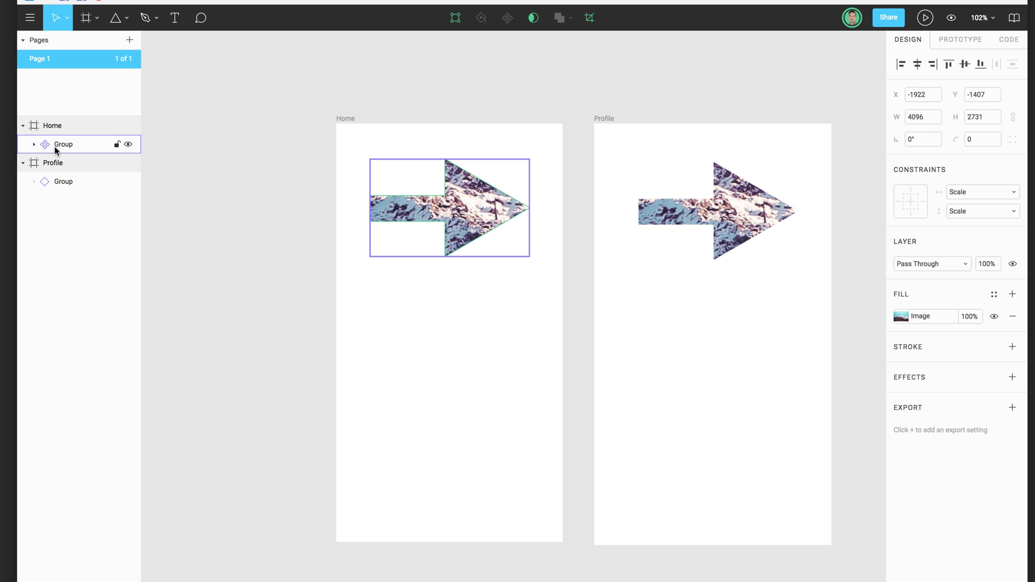
{"action": "left_click", "coordinate": [70, 147]}
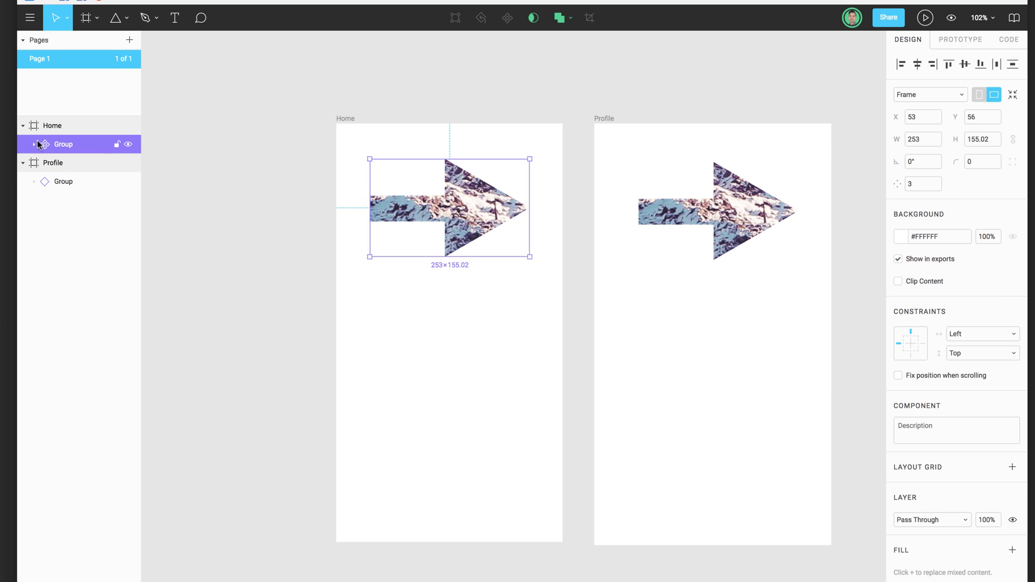
{"action": "left_click", "coordinate": [34, 145]}
{"action": "left_click", "coordinate": [83, 163]}
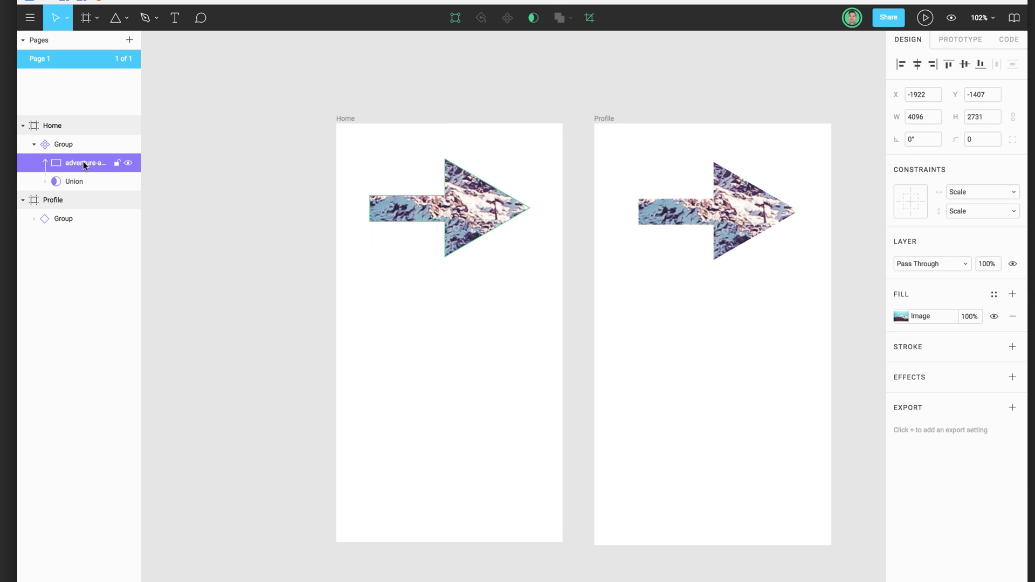
{"action": "left_click_drag", "start_coordinate": [491, 210], "coordinate": [500, 60]}
{"action": "key", "text": "super+z"}
{"action": "left_click_drag", "start_coordinate": [488, 218], "coordinate": [474, 245]}
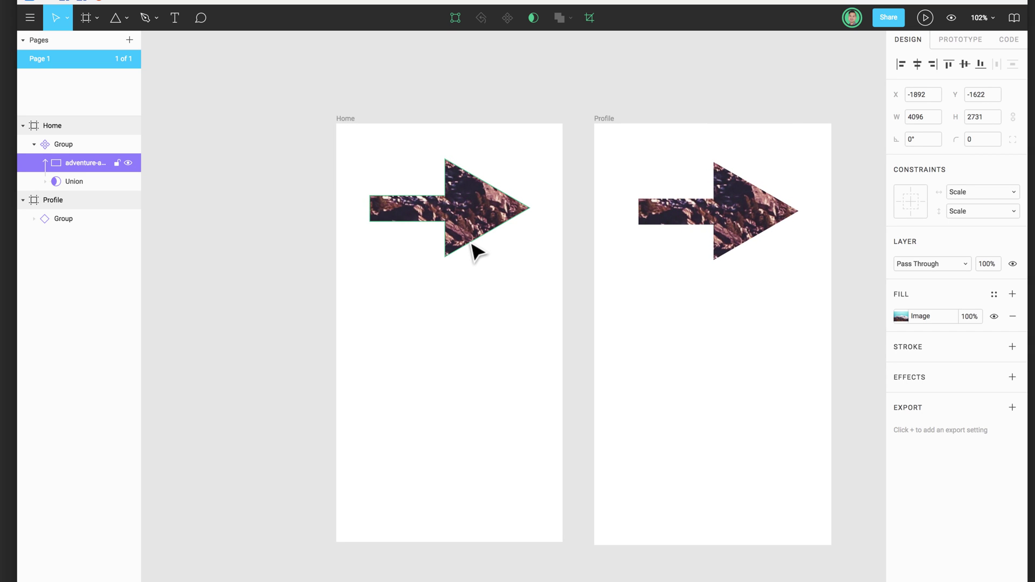